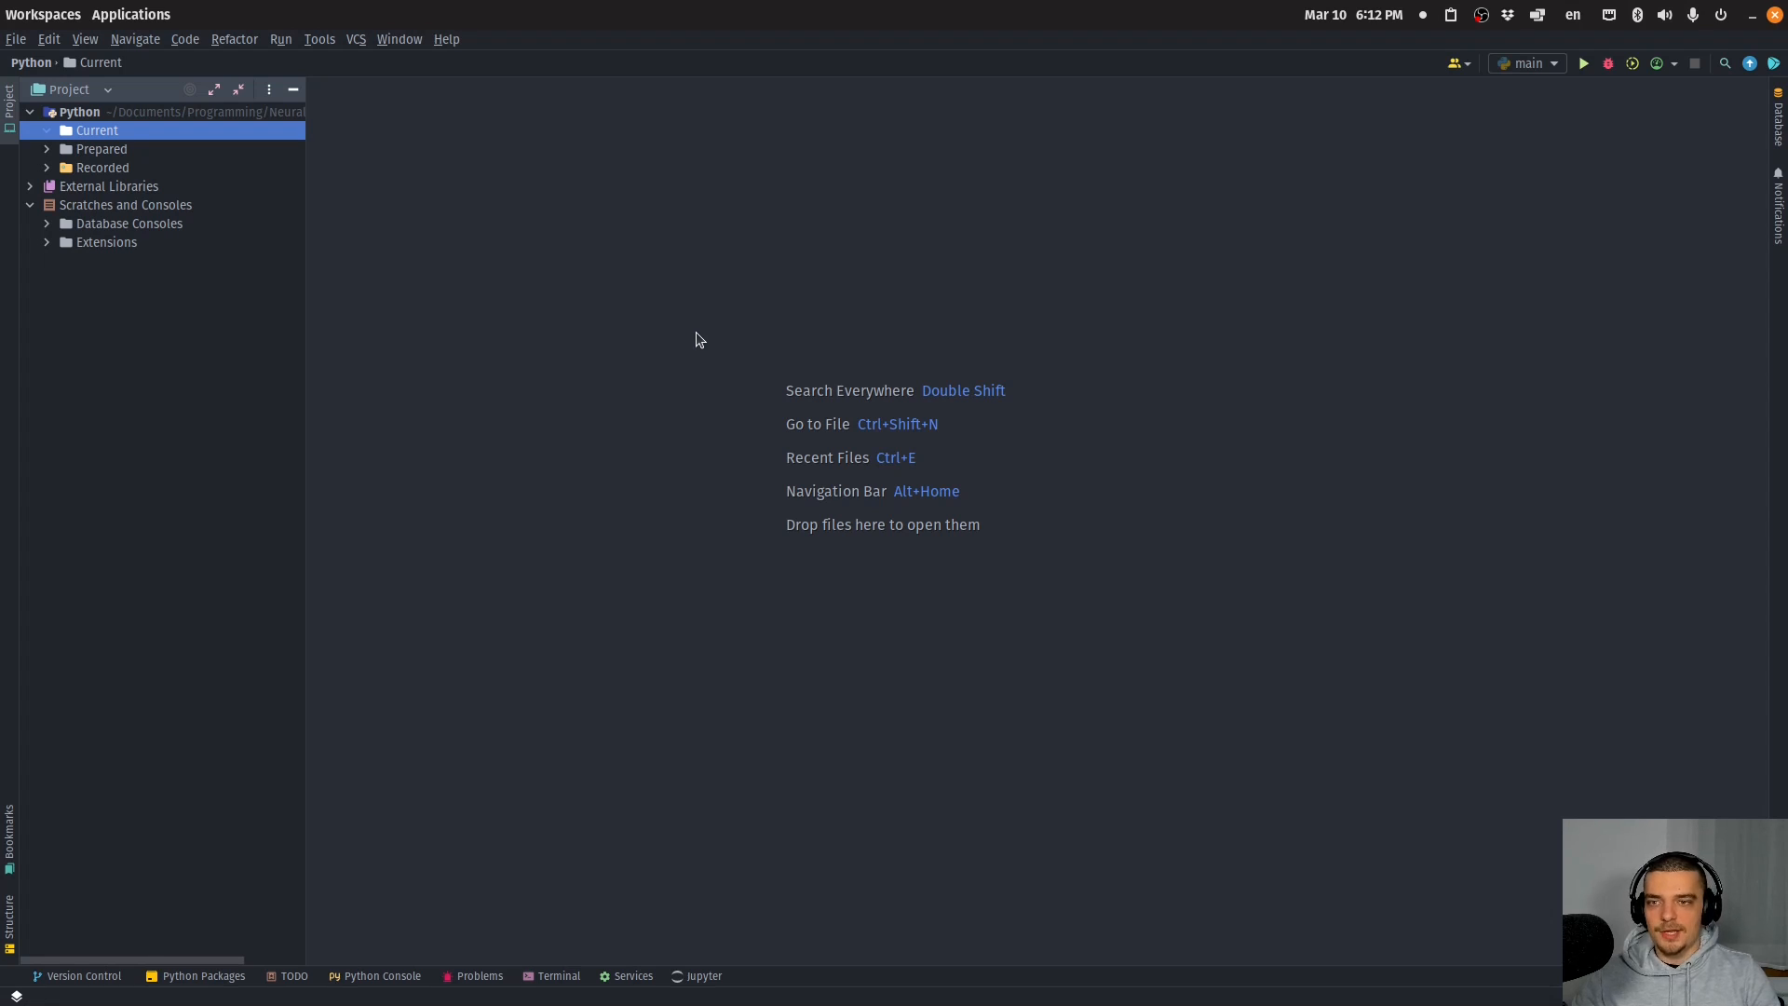
Step: Briefly show a terminal window on screen, then close it
key("super+t")
left_click_drag(369, 69, 876, 217)
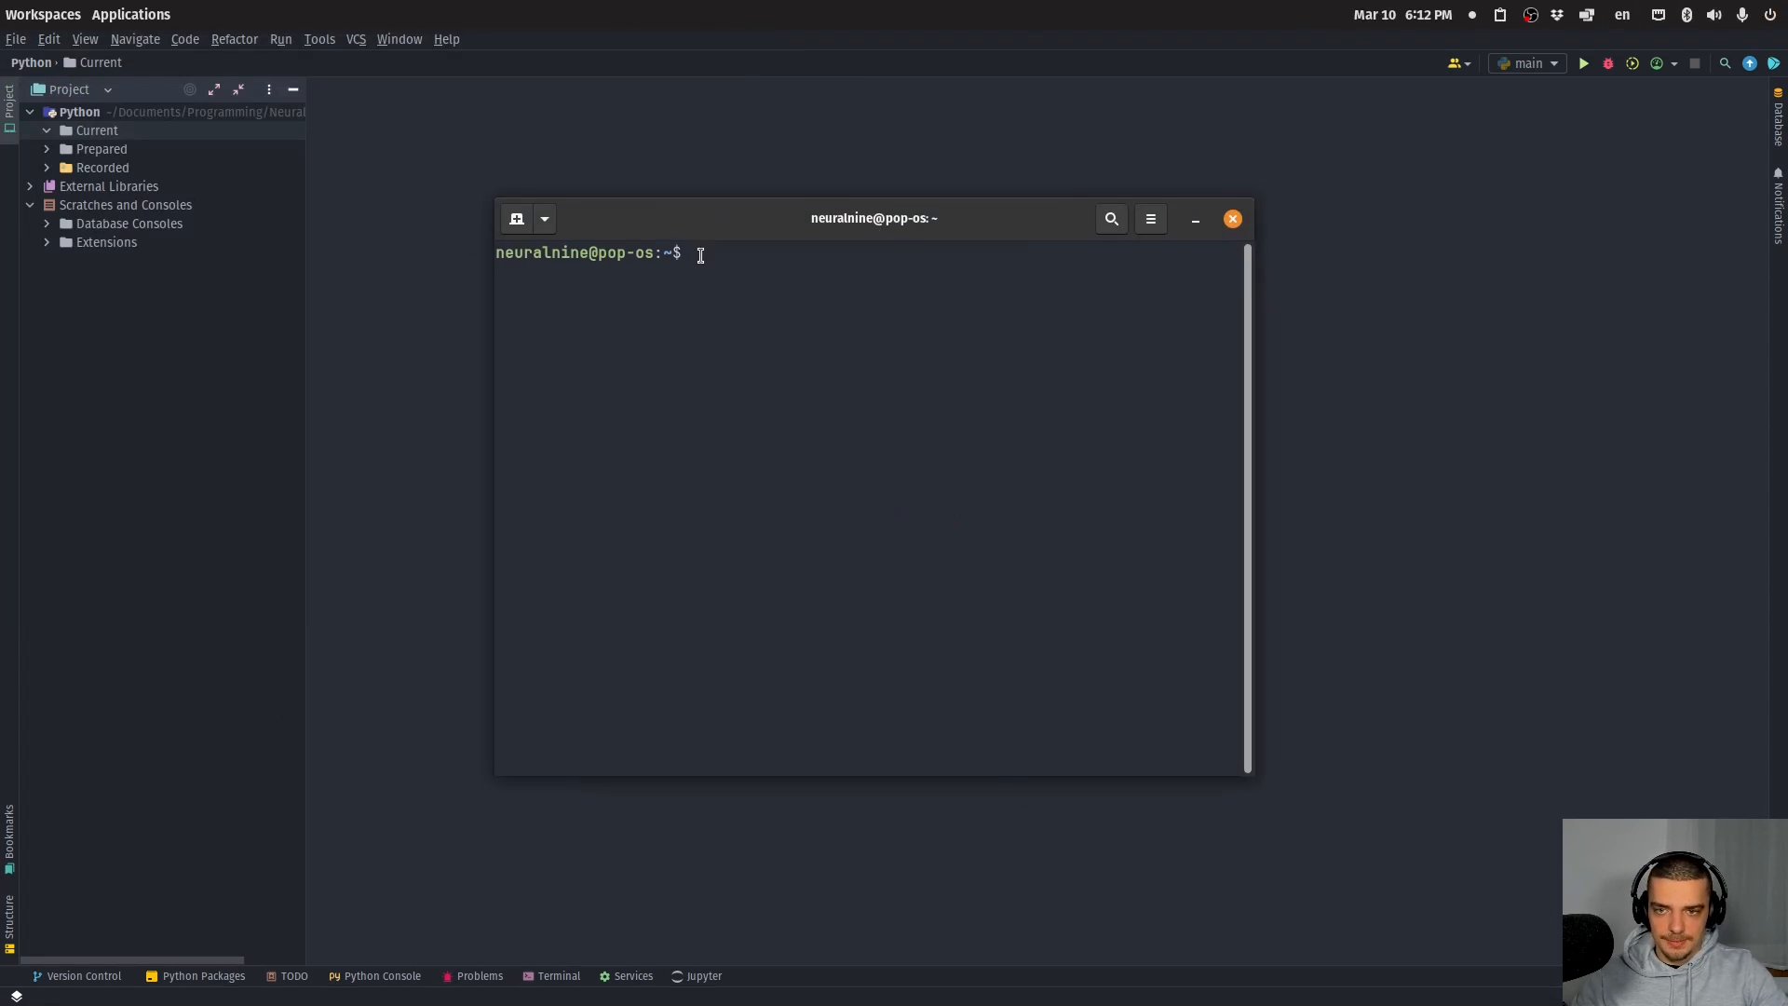
type("pip3 install")
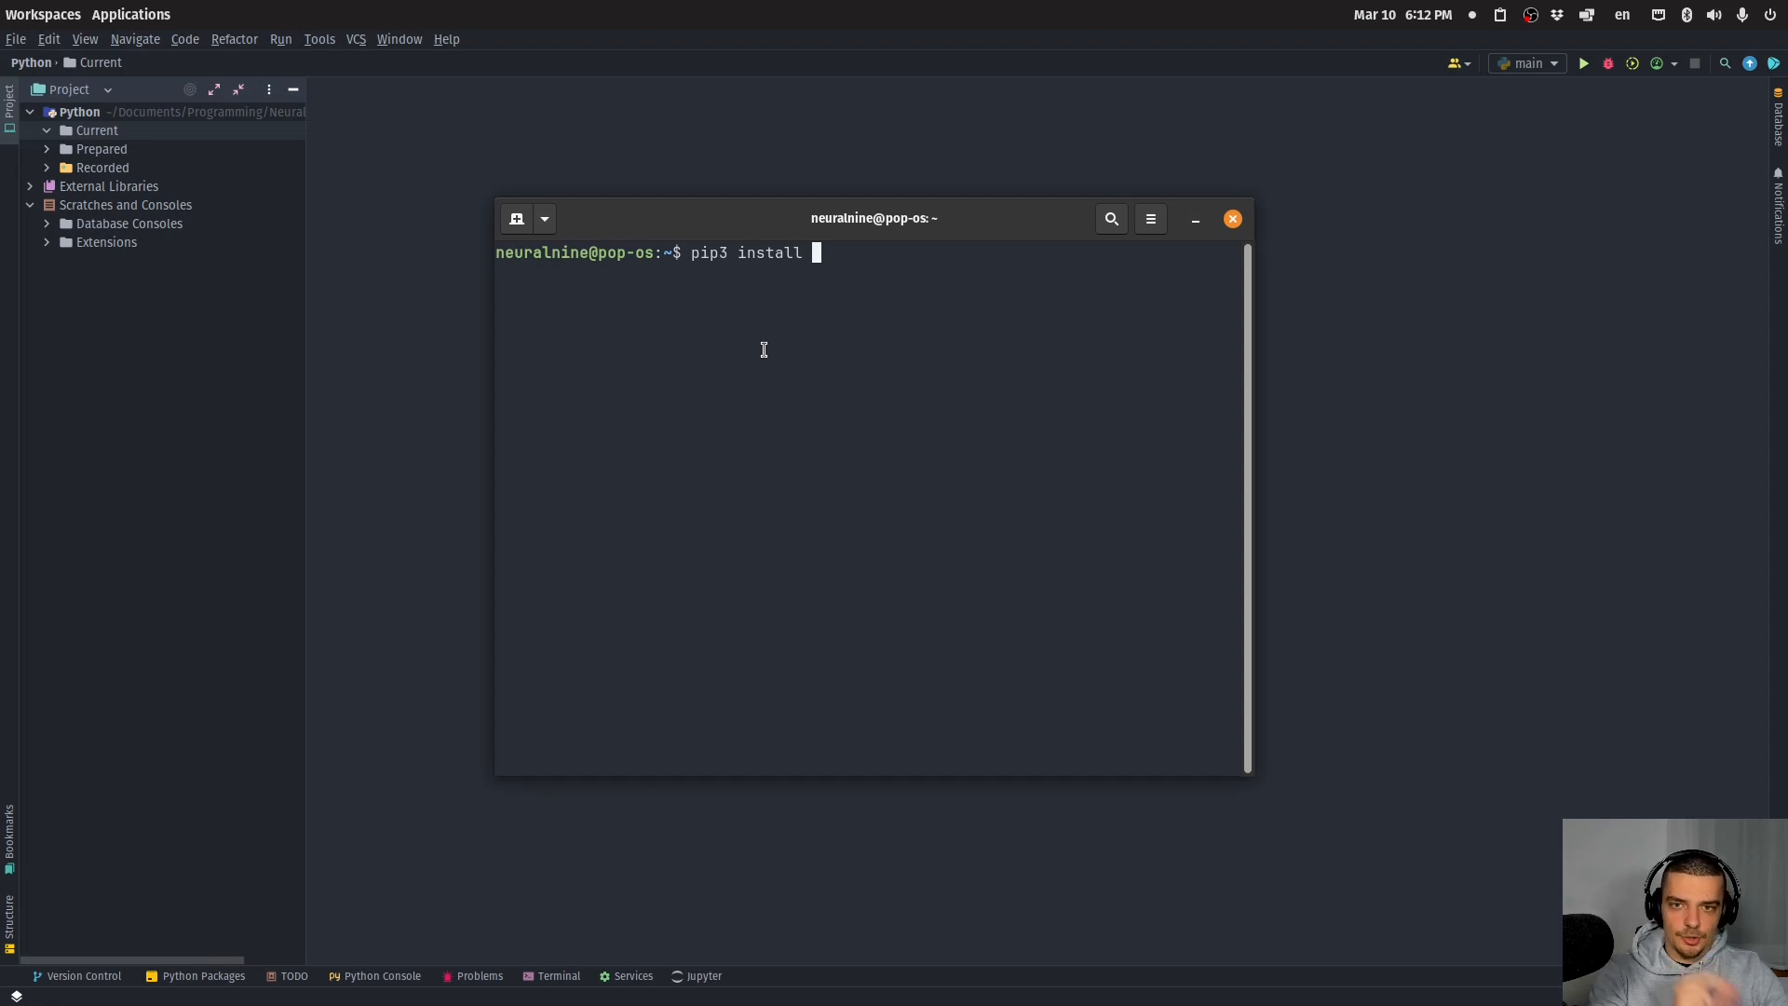
left_click(1235, 220)
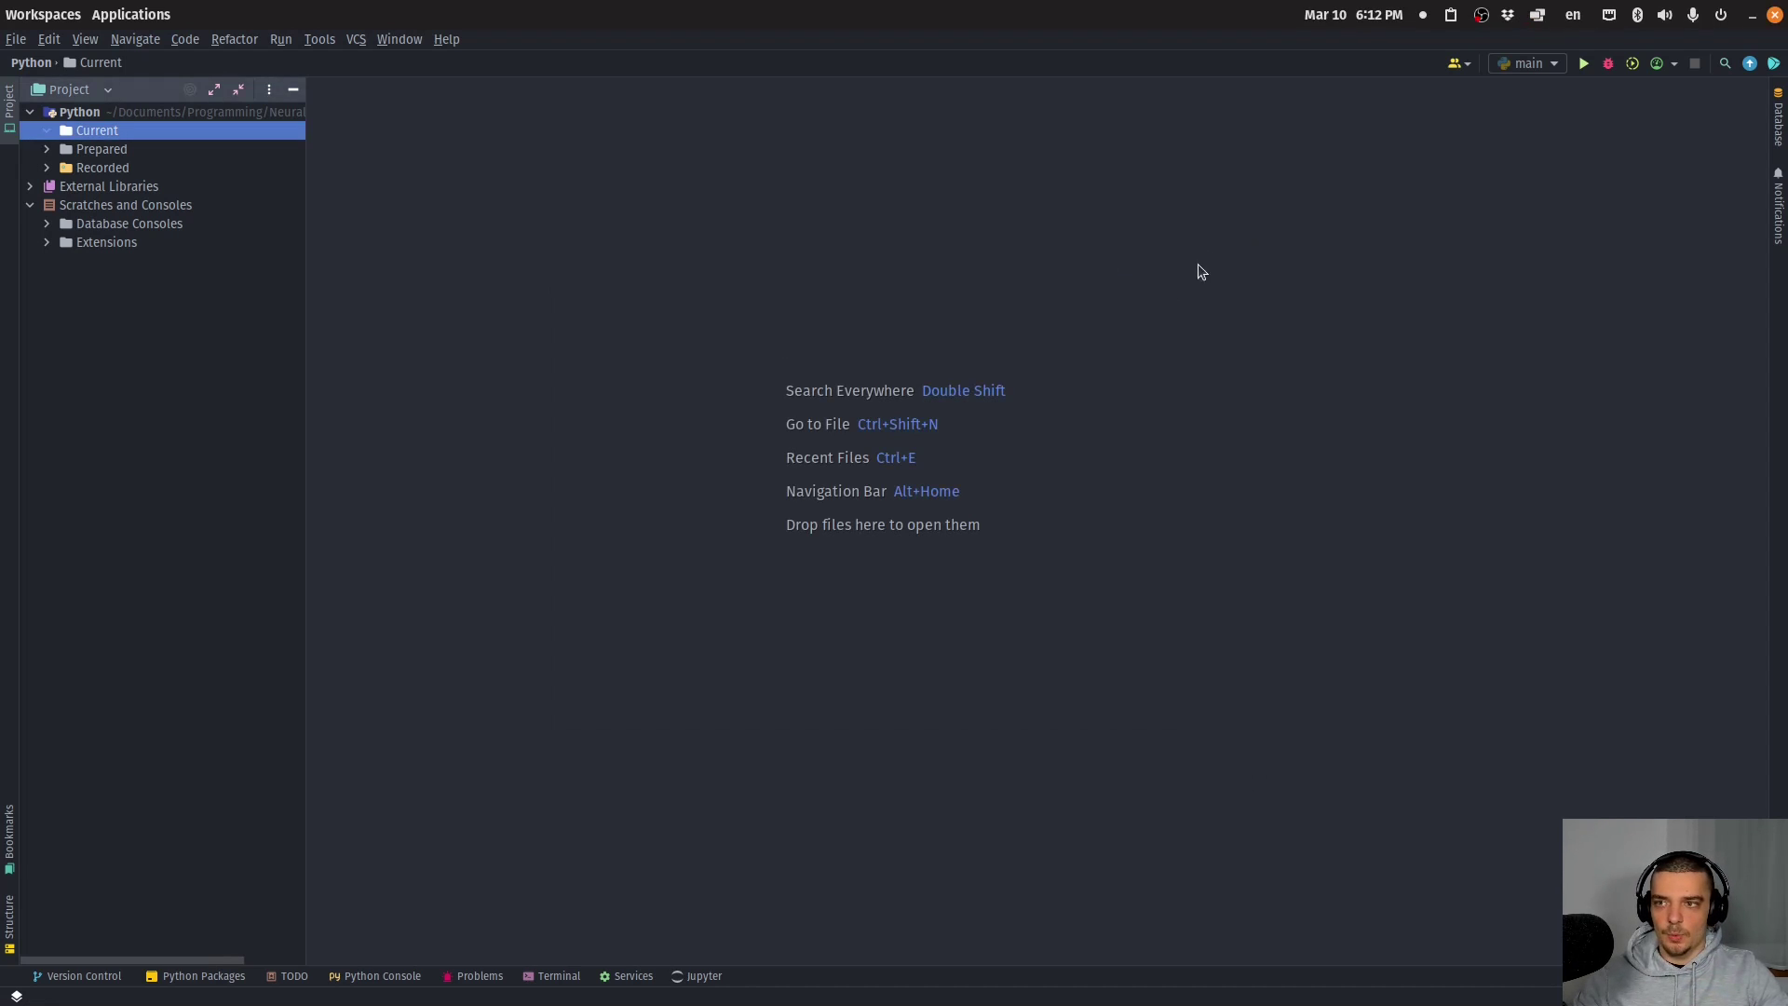
Step: Create a MyLib directory inside the Current folder
right_click(158, 130)
mouse_move(202, 139)
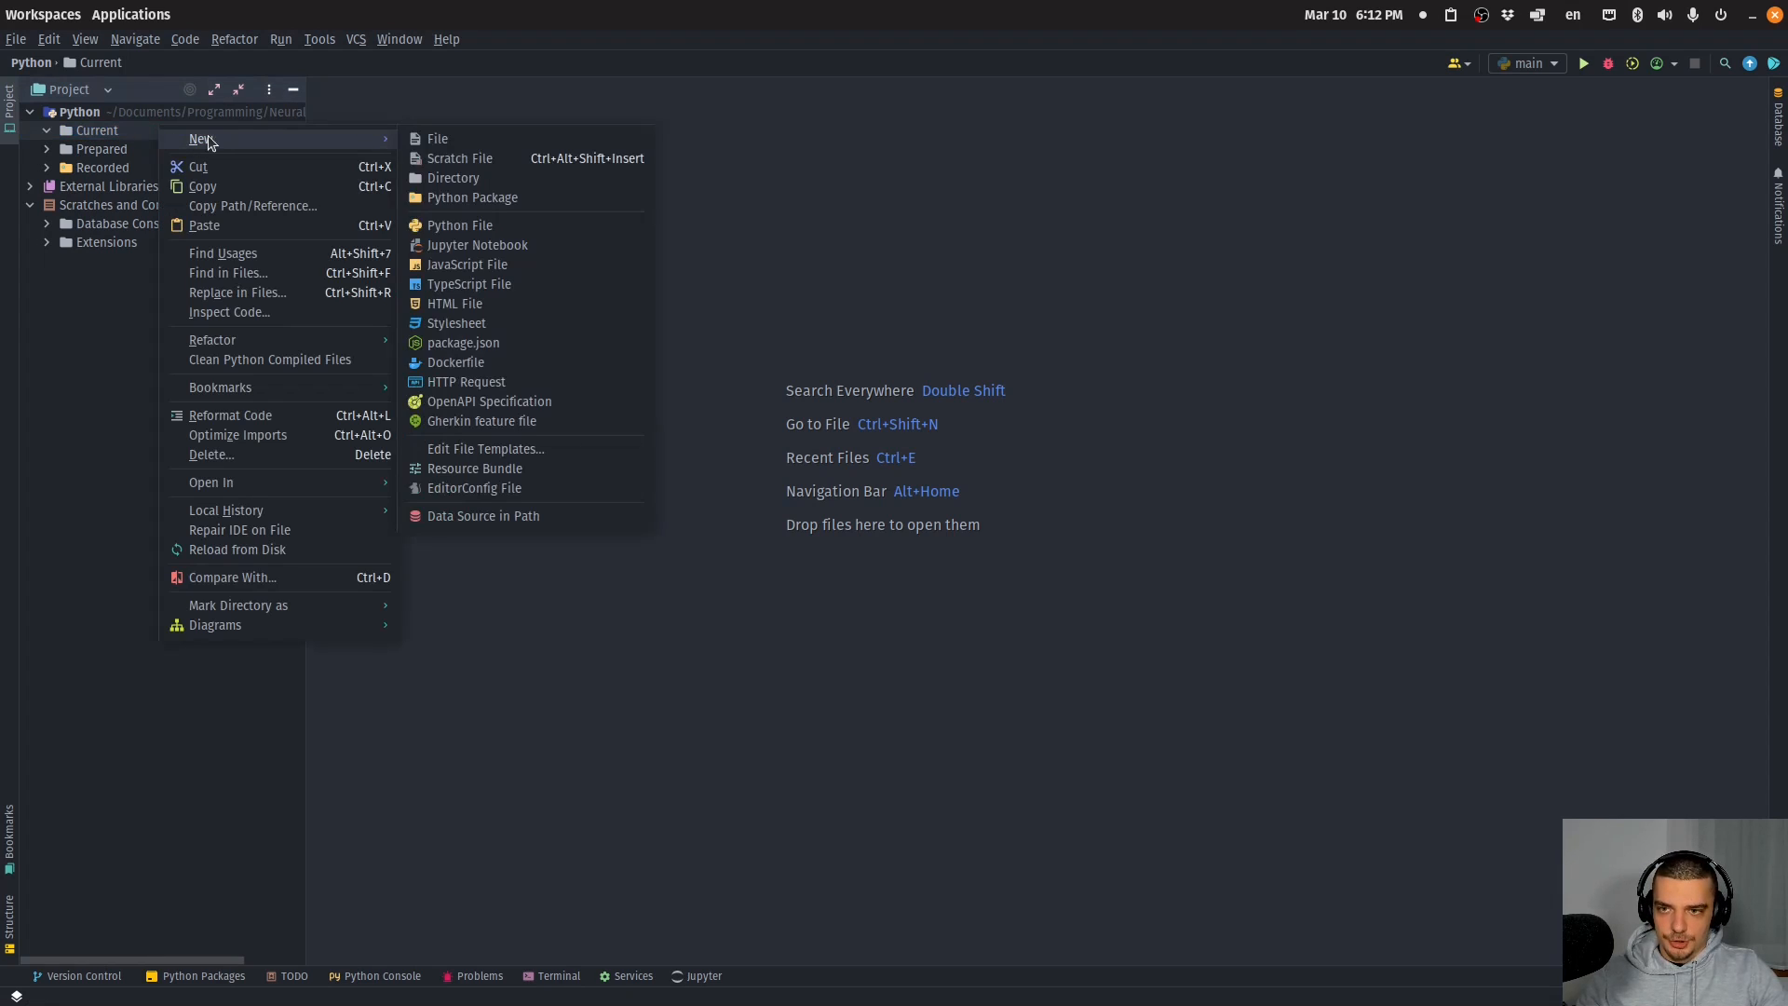
left_click(532, 186)
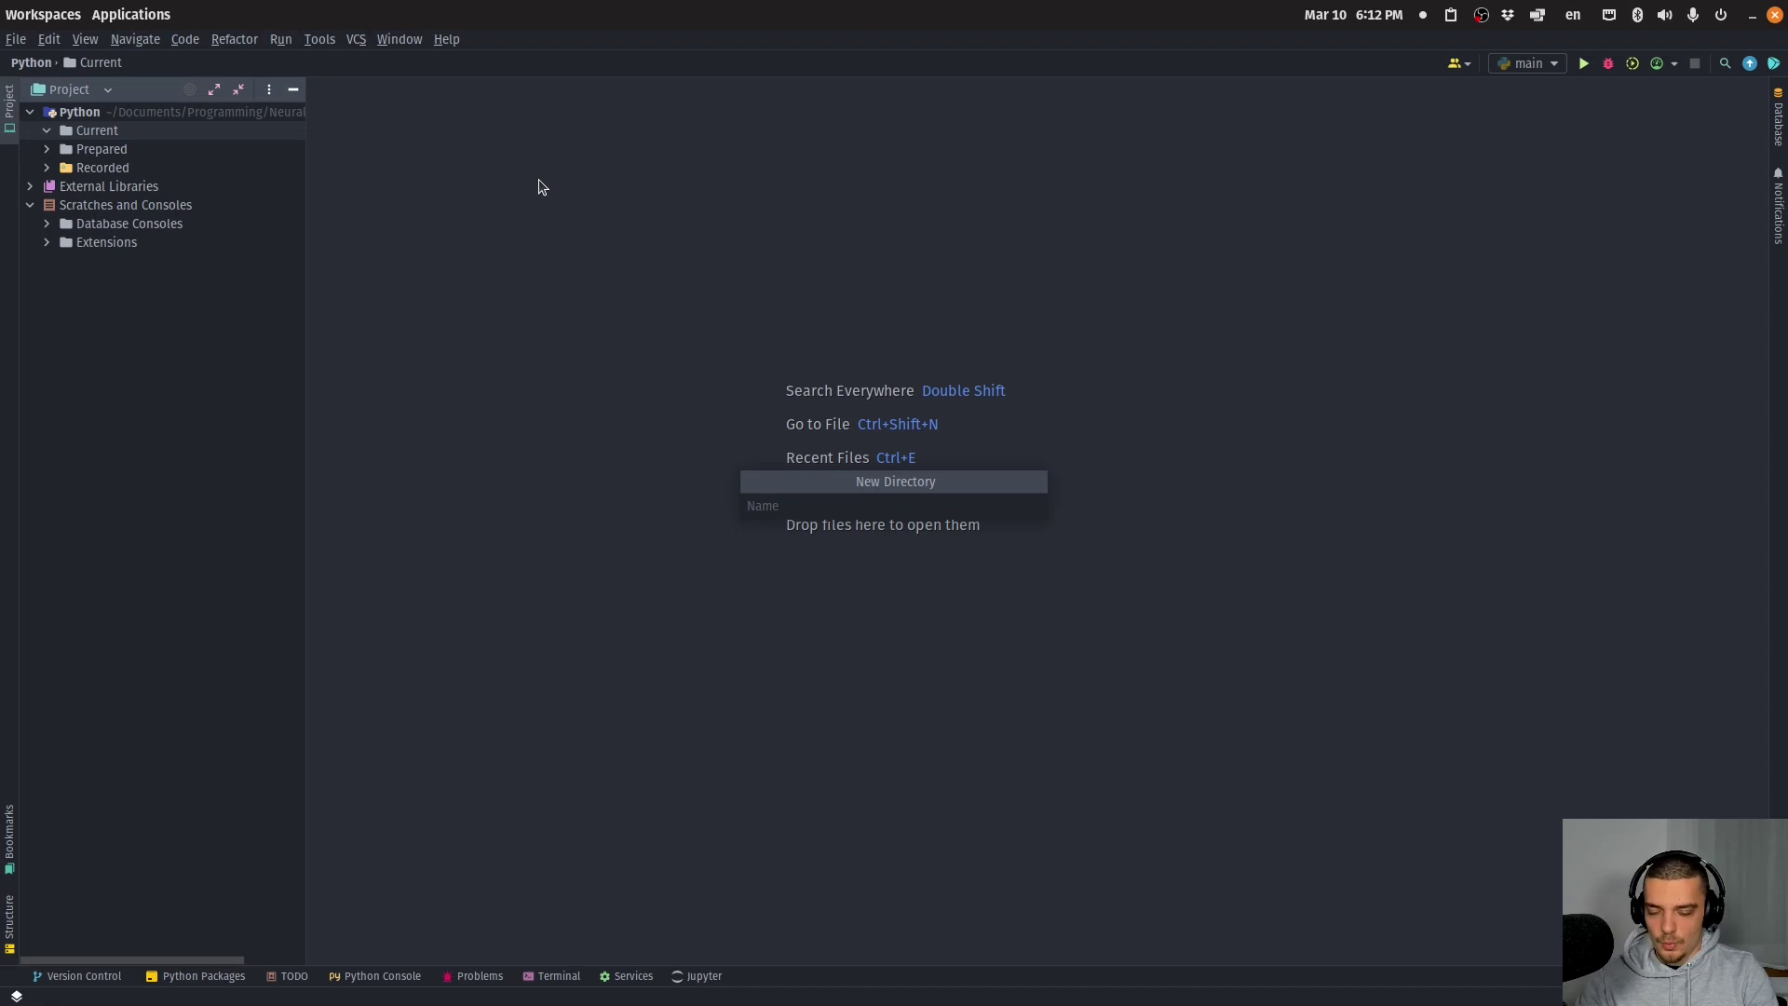
type("MyLib")
key("Return")
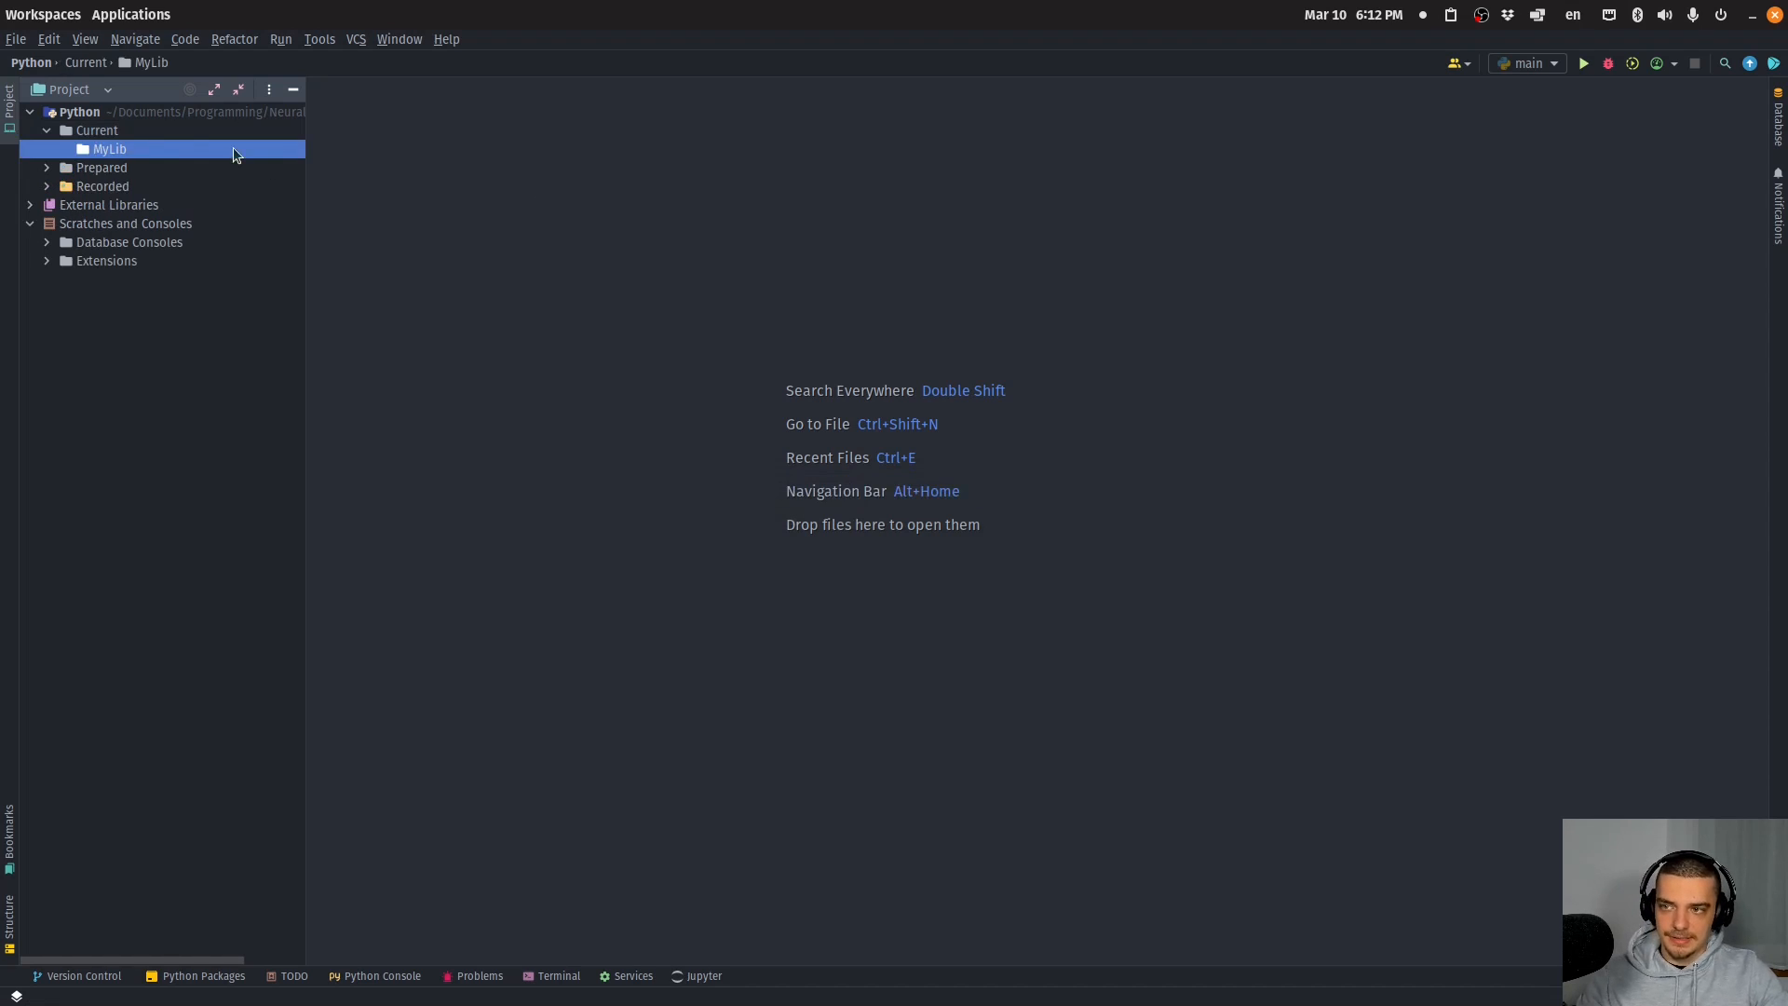
Step: Create Package1 inside MyLib and copy it as Package2 and Package3
right_click(105, 150)
left_click(438, 204)
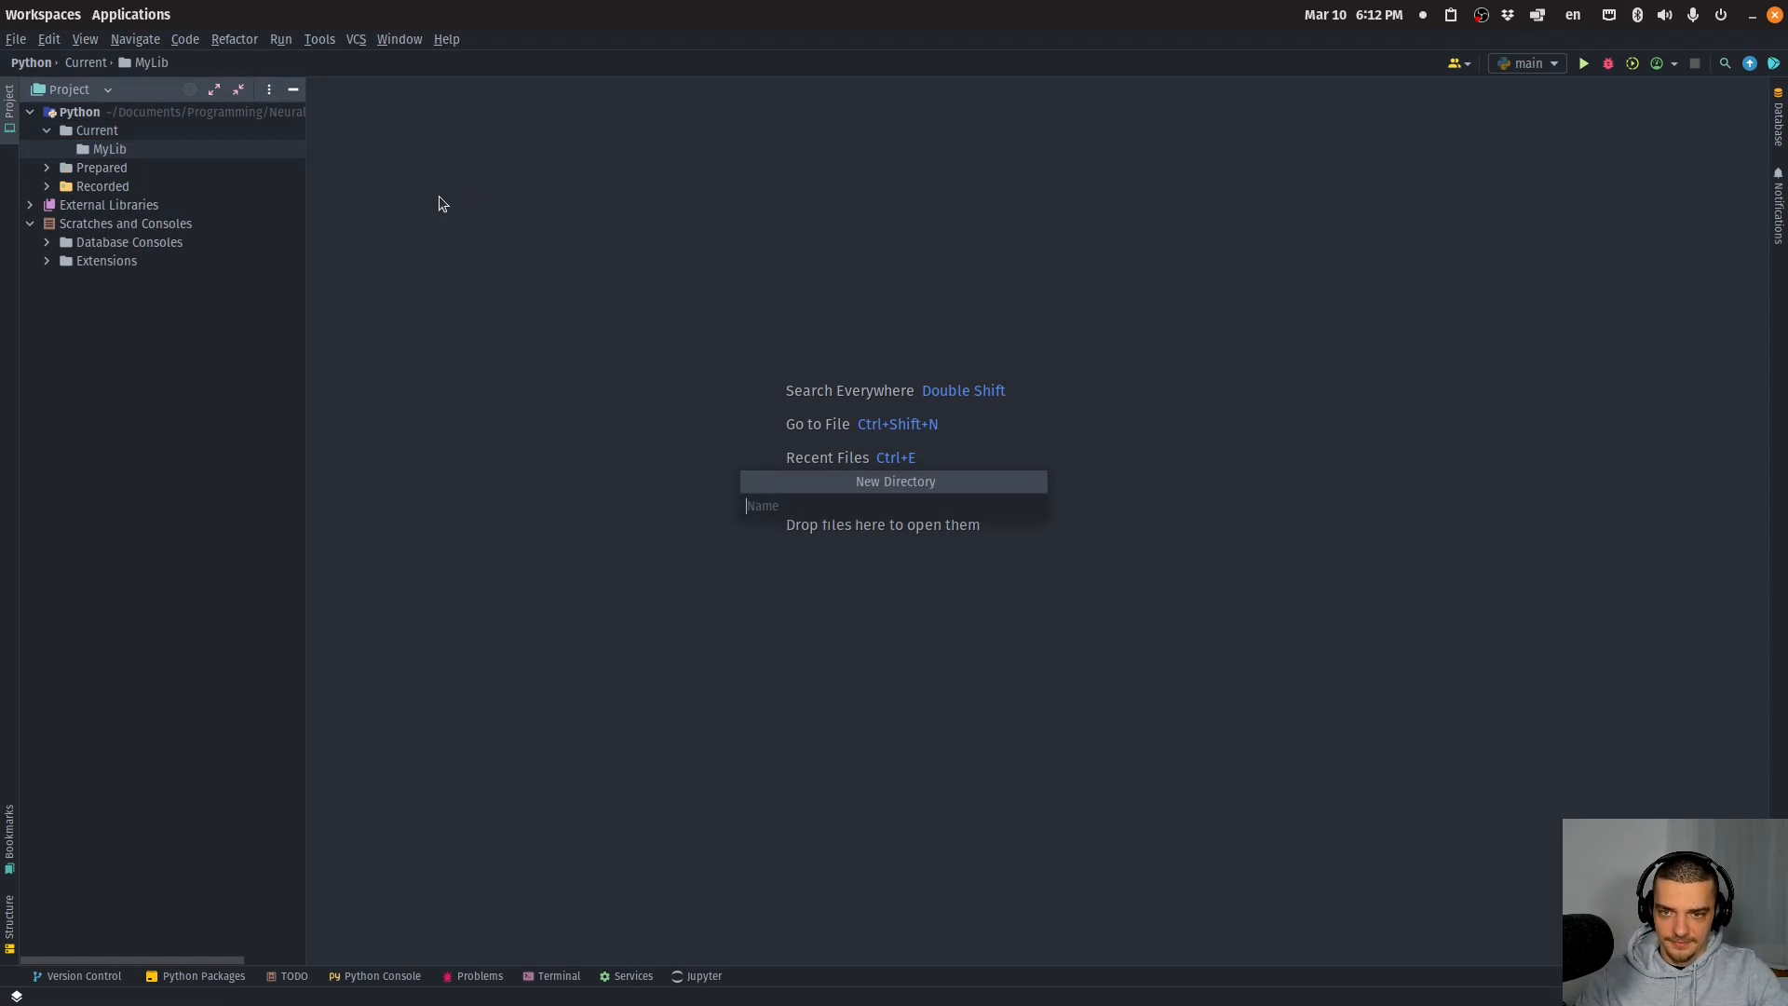
type("Package1")
key("Return")
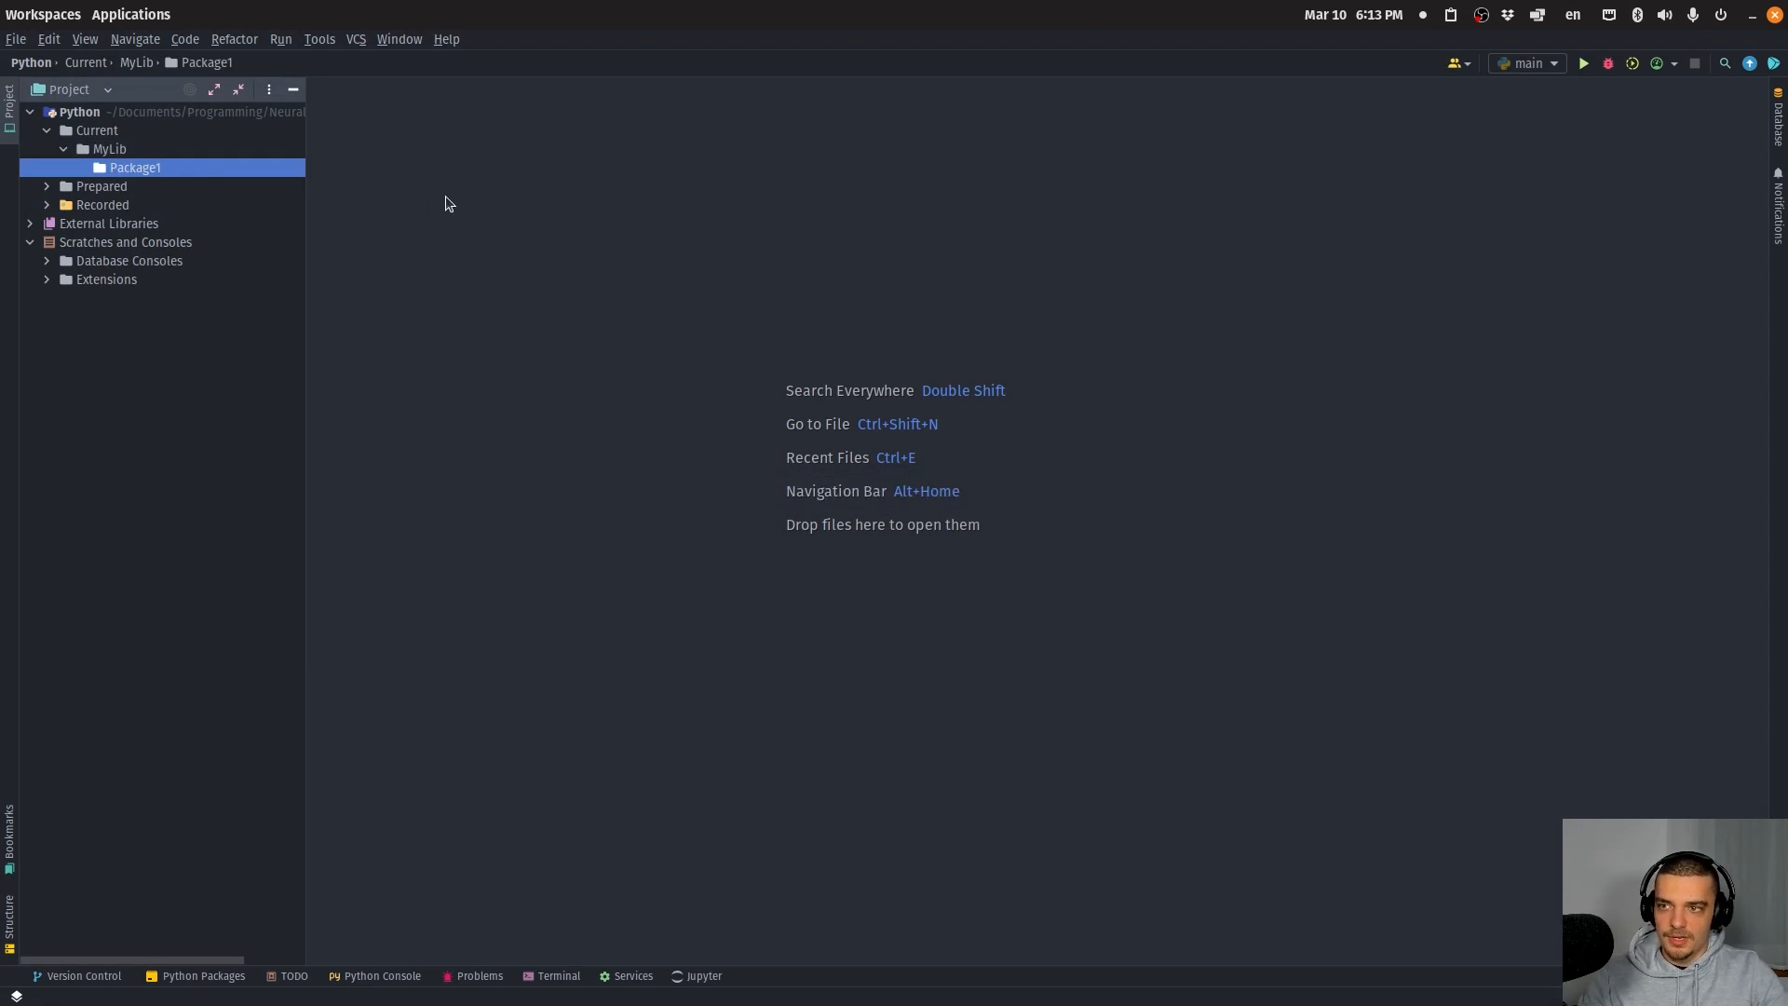
key("F5")
key("BackSpace")
type("2")
key("Return")
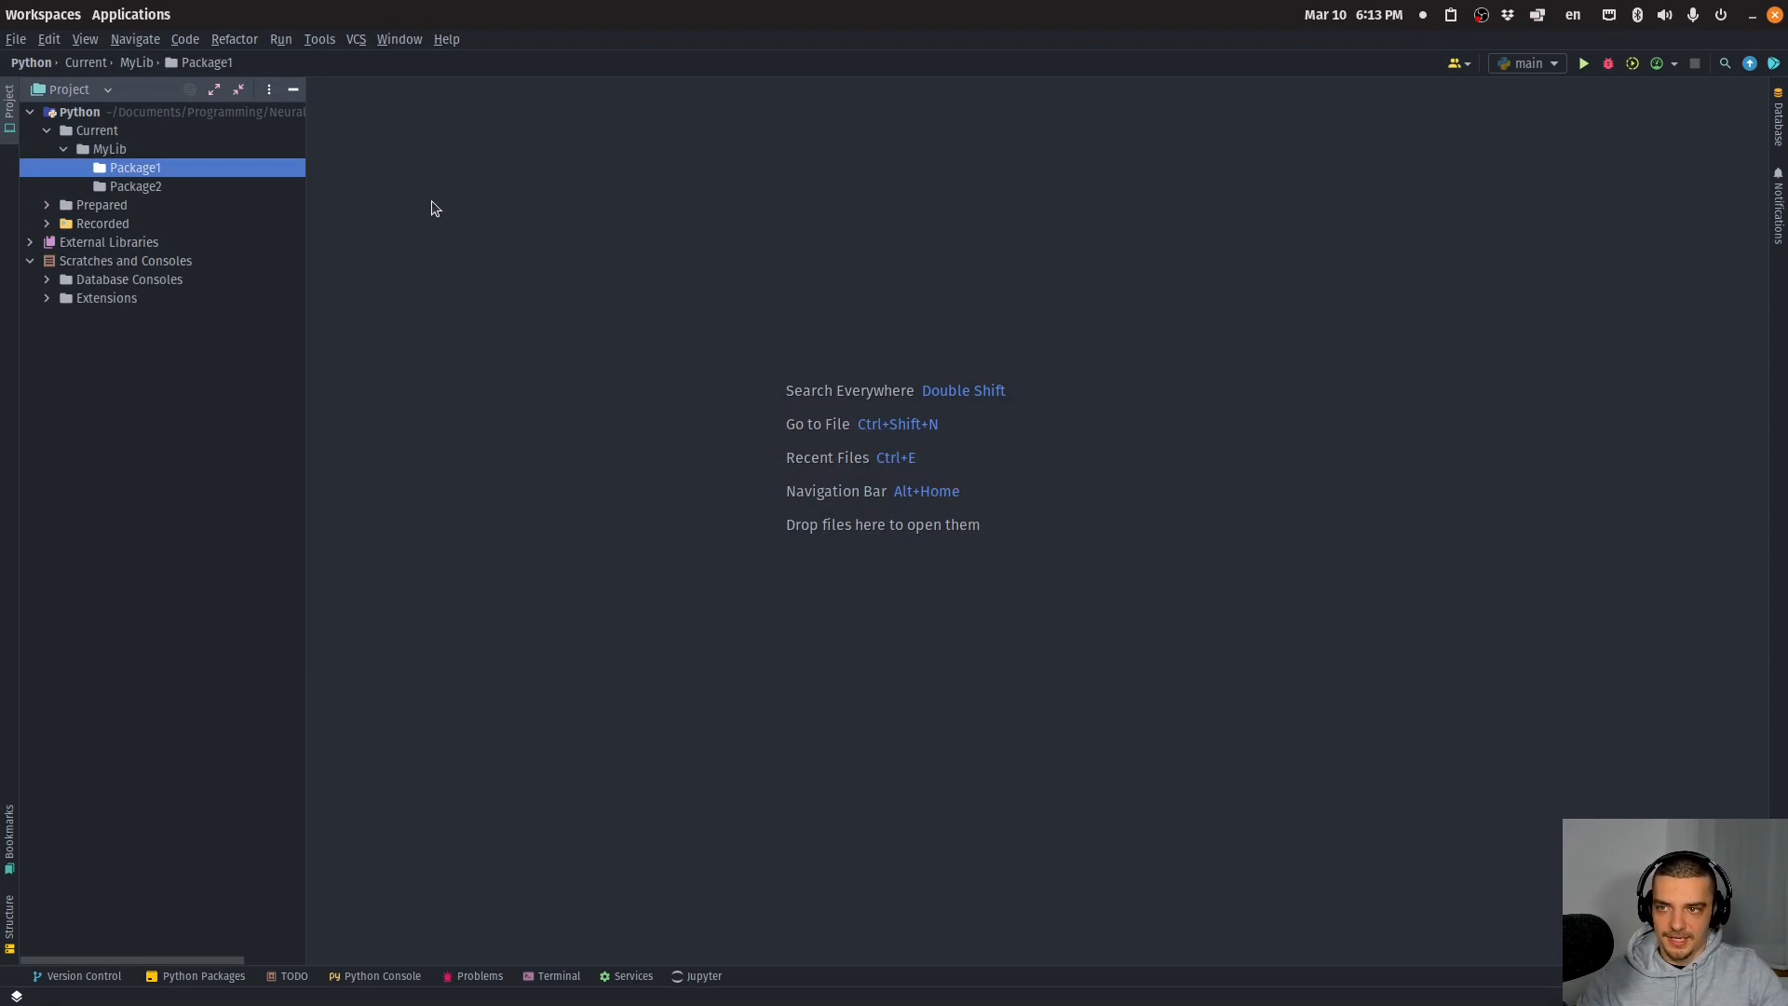
key("F5")
key("Return")
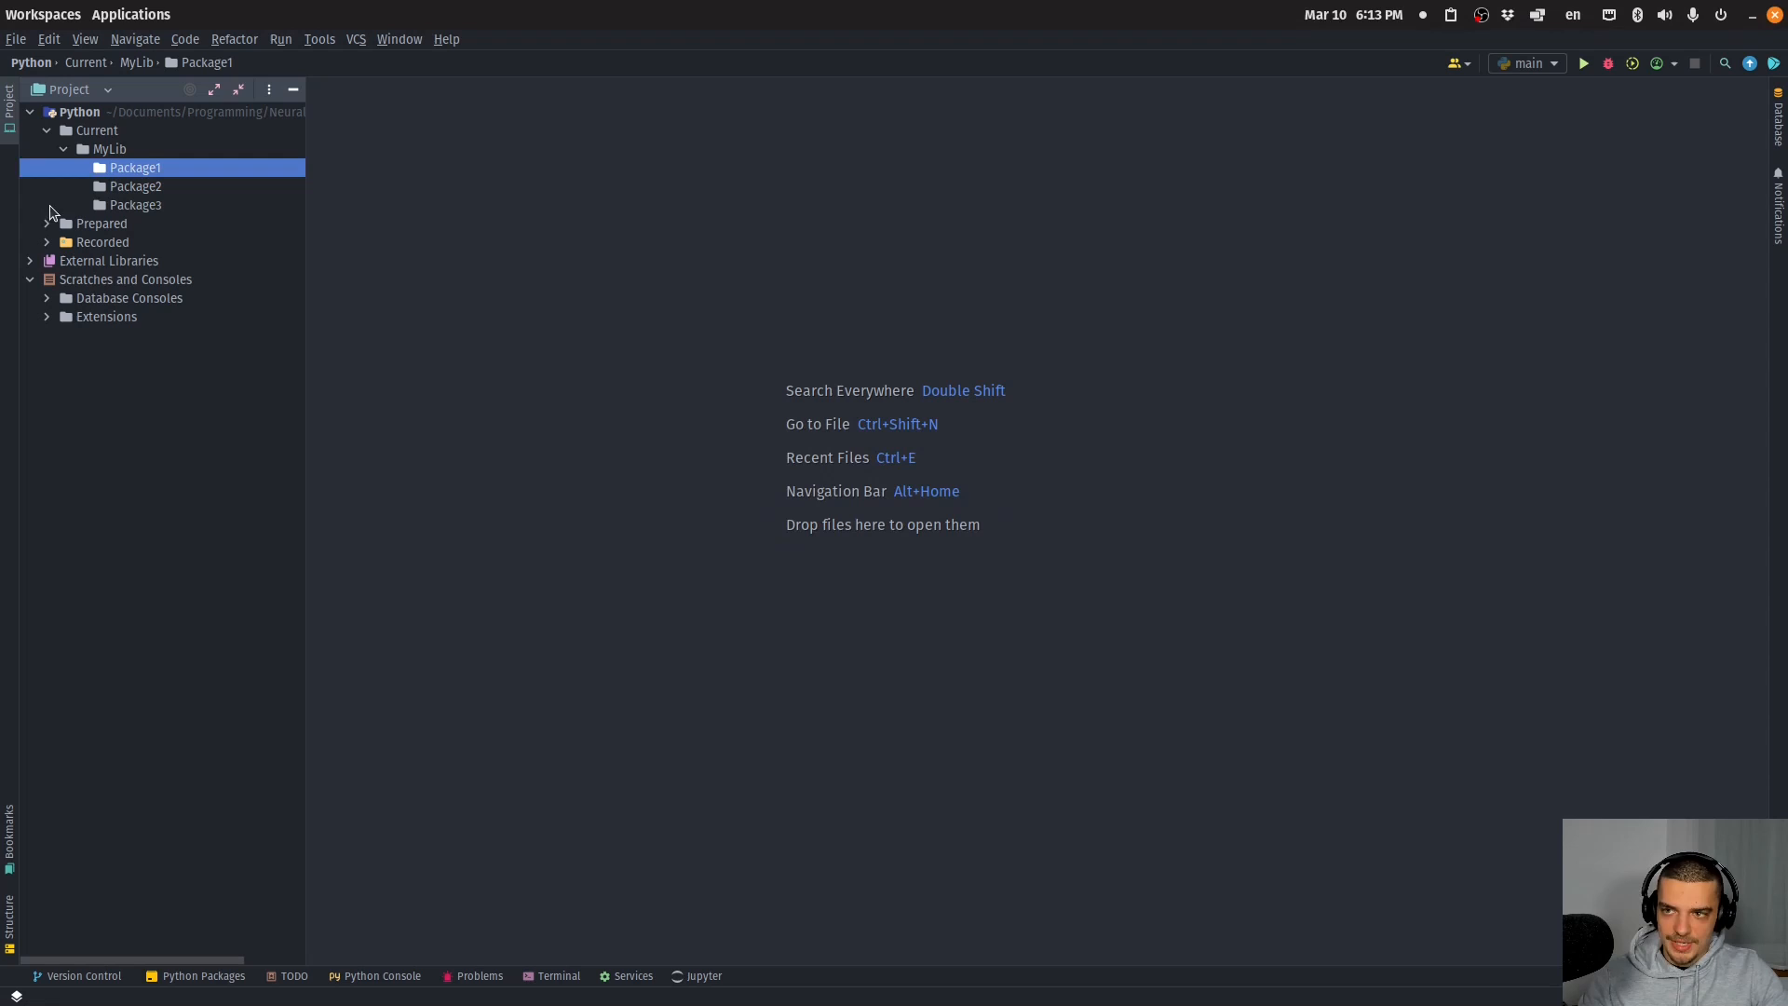
Step: Create module1.py in Package1 and copy it there as module2.py
right_click(129, 169)
mouse_move(174, 178)
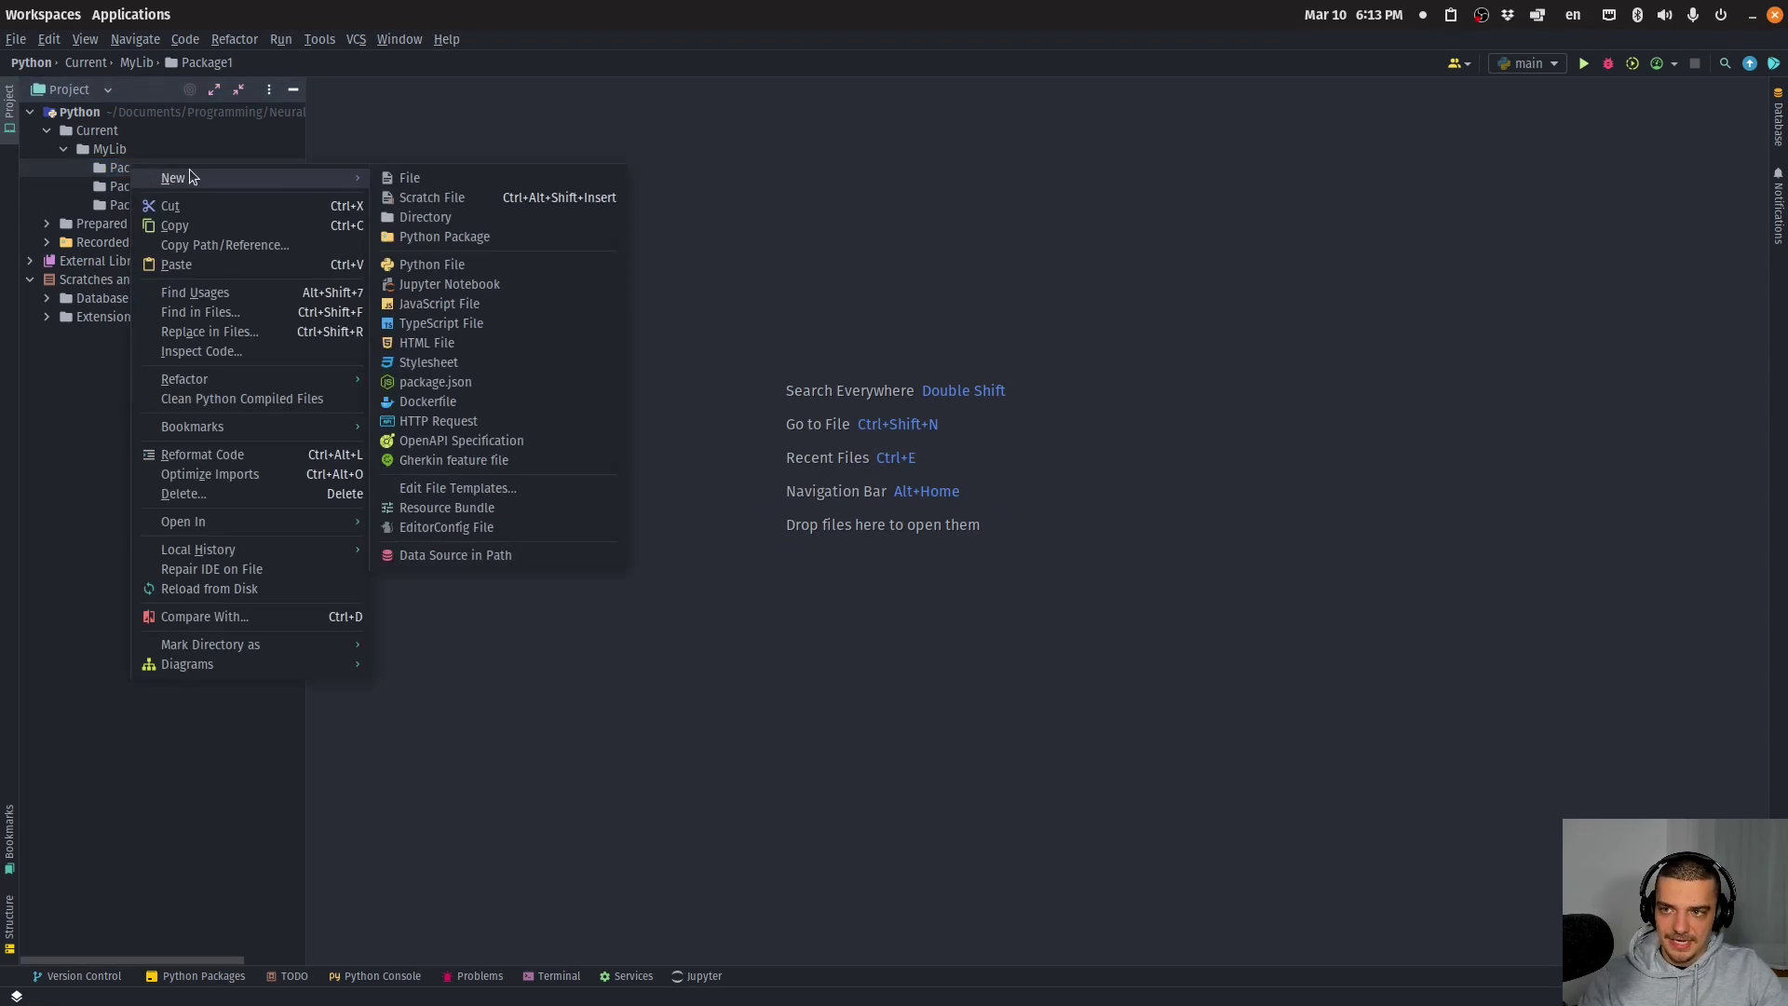
left_click(409, 264)
type("module1")
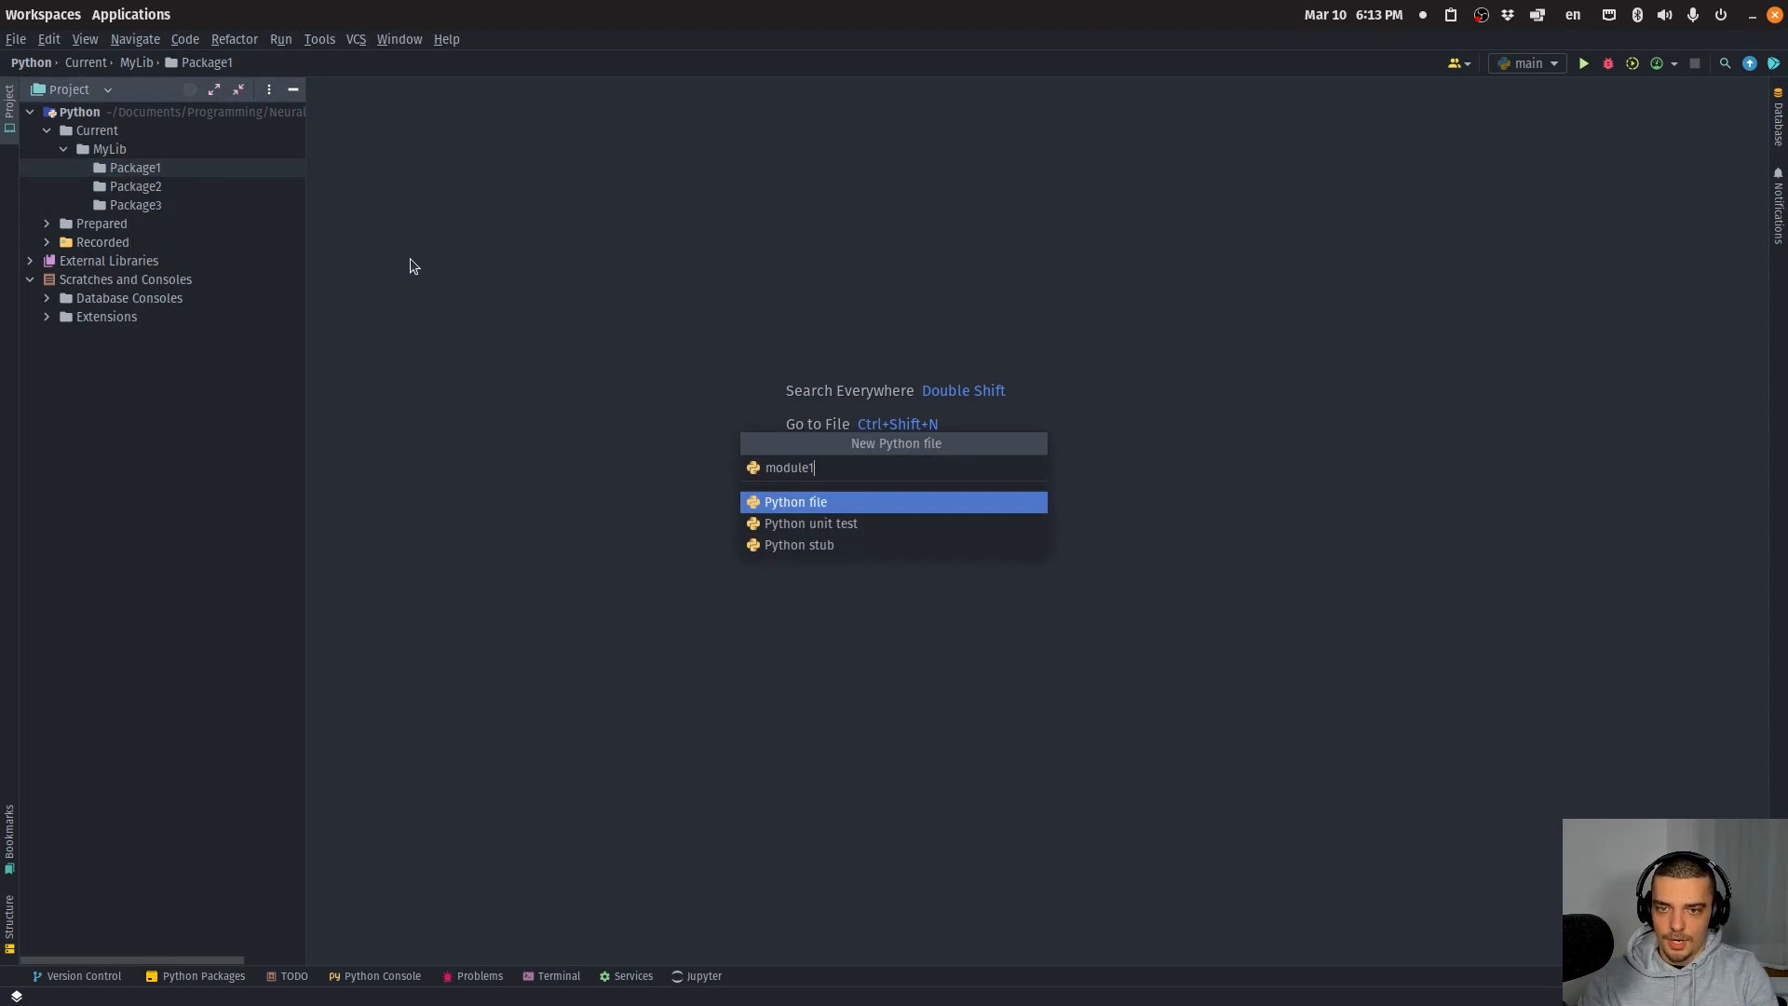
key("Return")
left_click(158, 185)
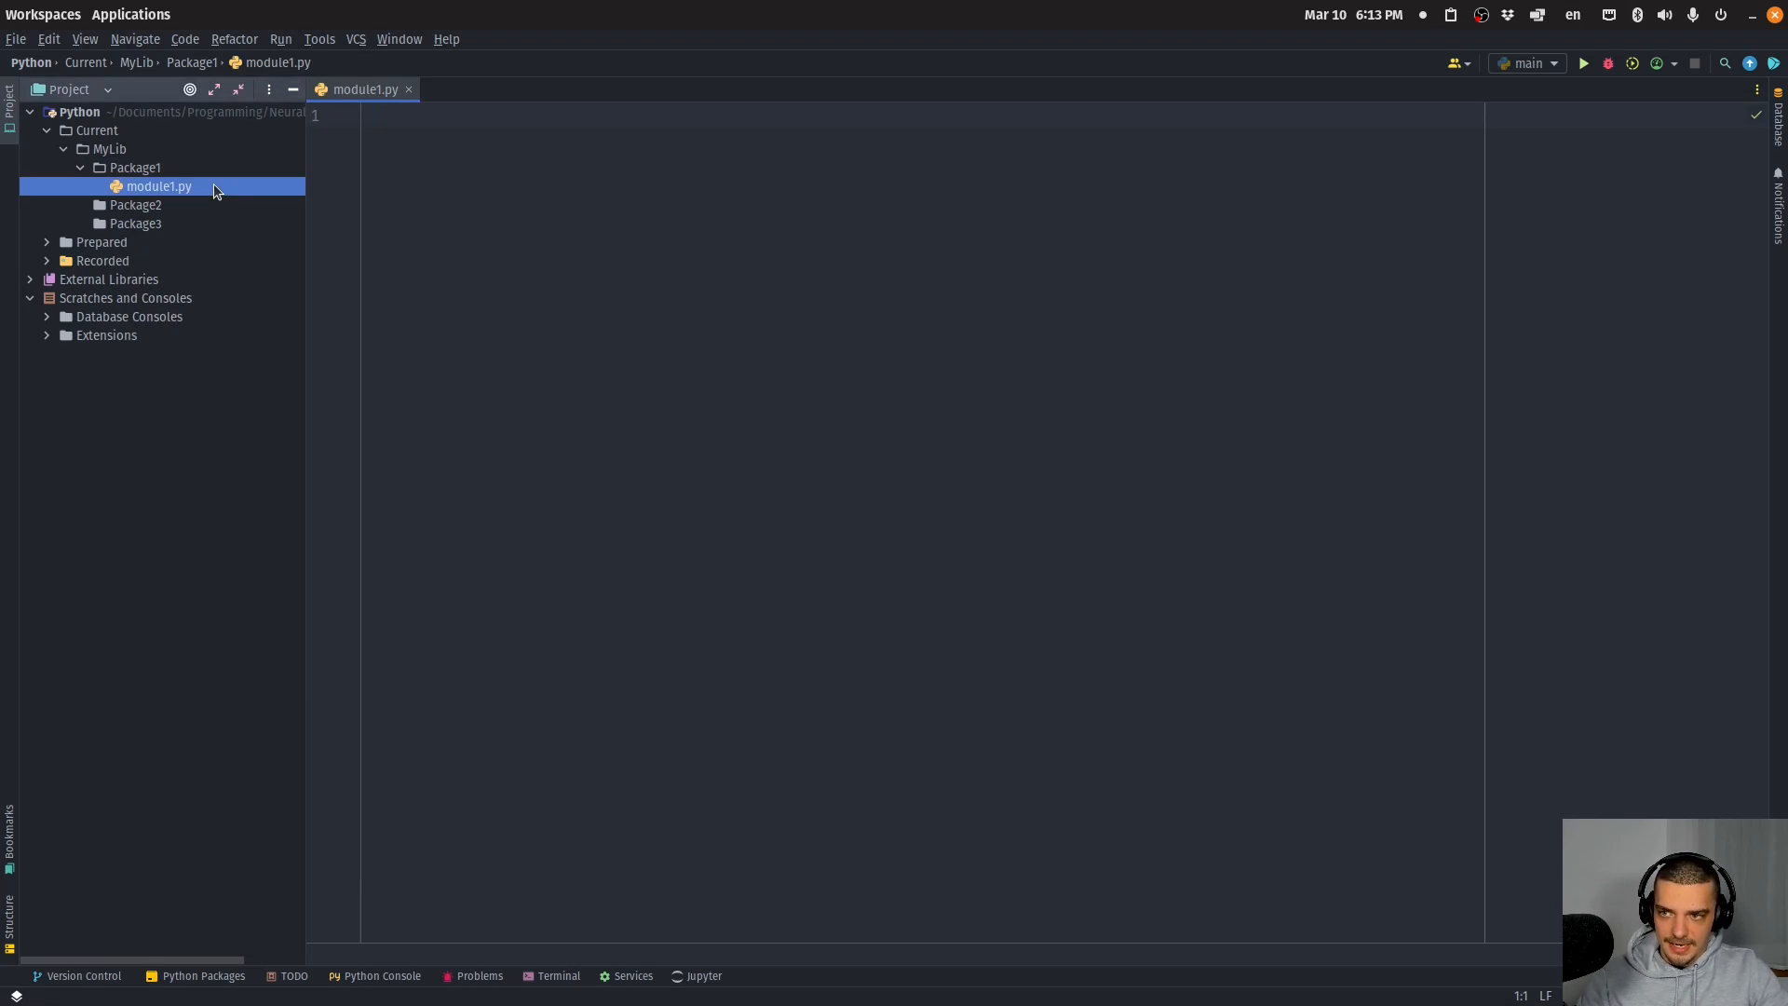
key("F5")
key("Return")
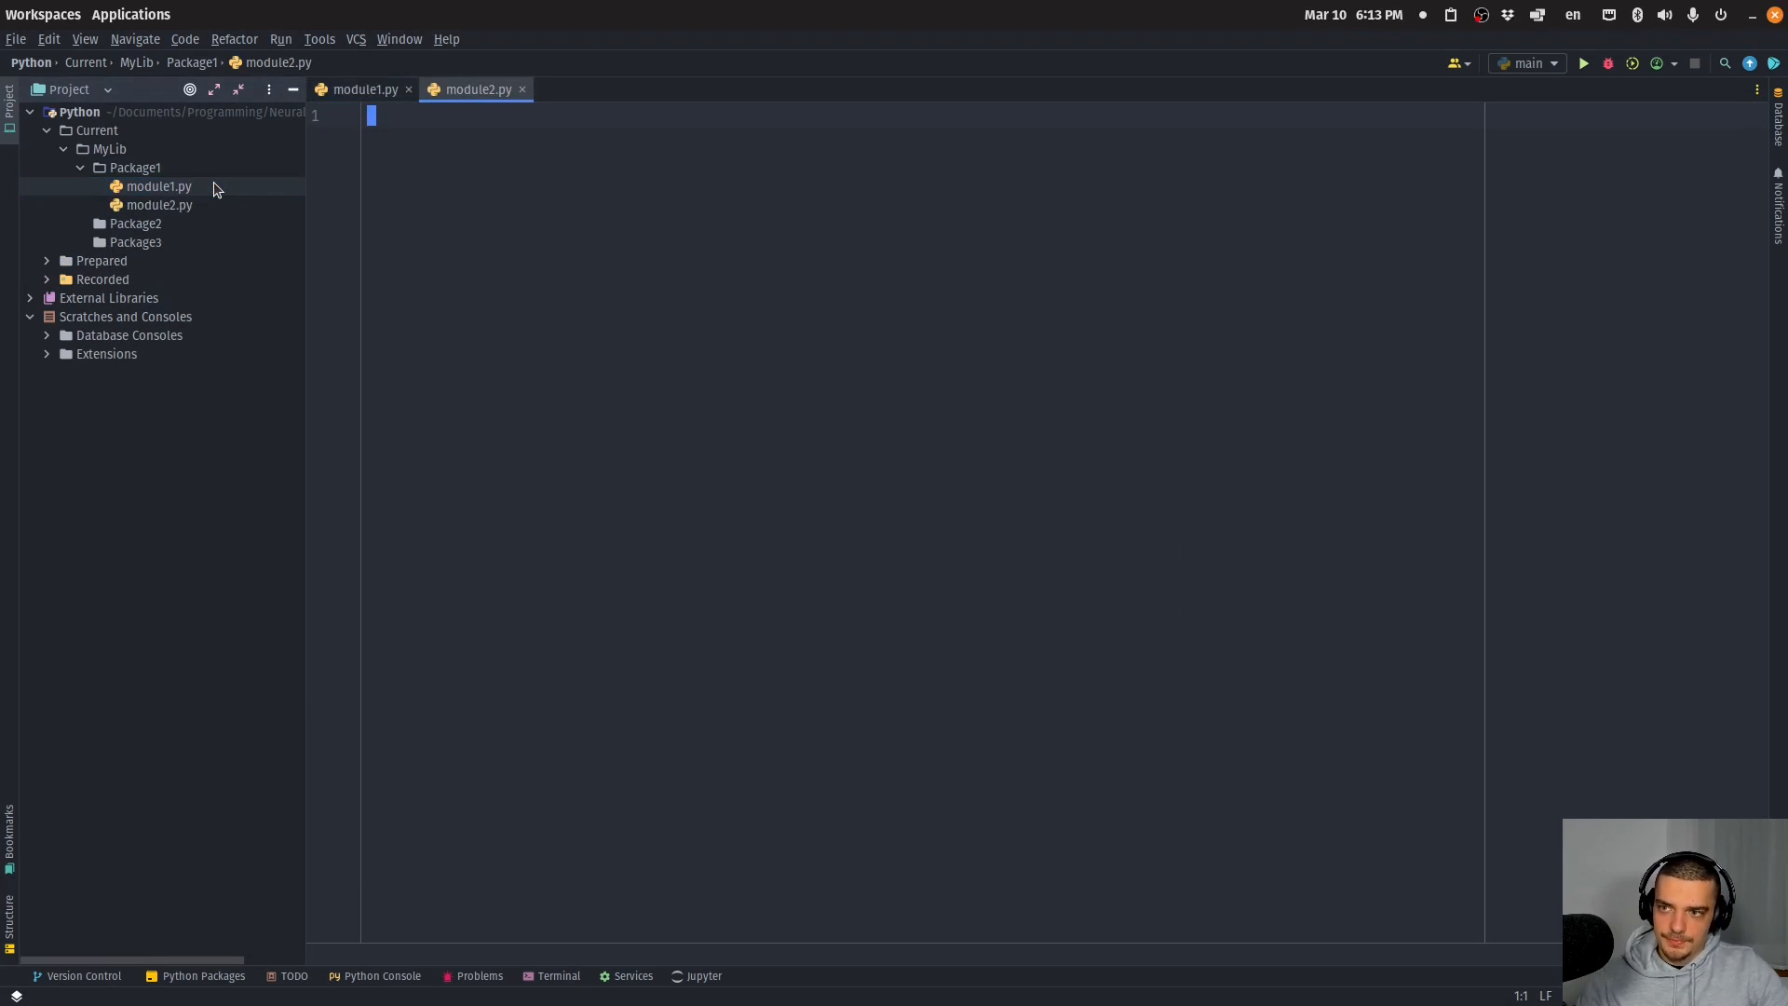
Step: Copy the module into Package2 as module3.py and Package3 as module4.py
left_click(194, 229)
key("F5")
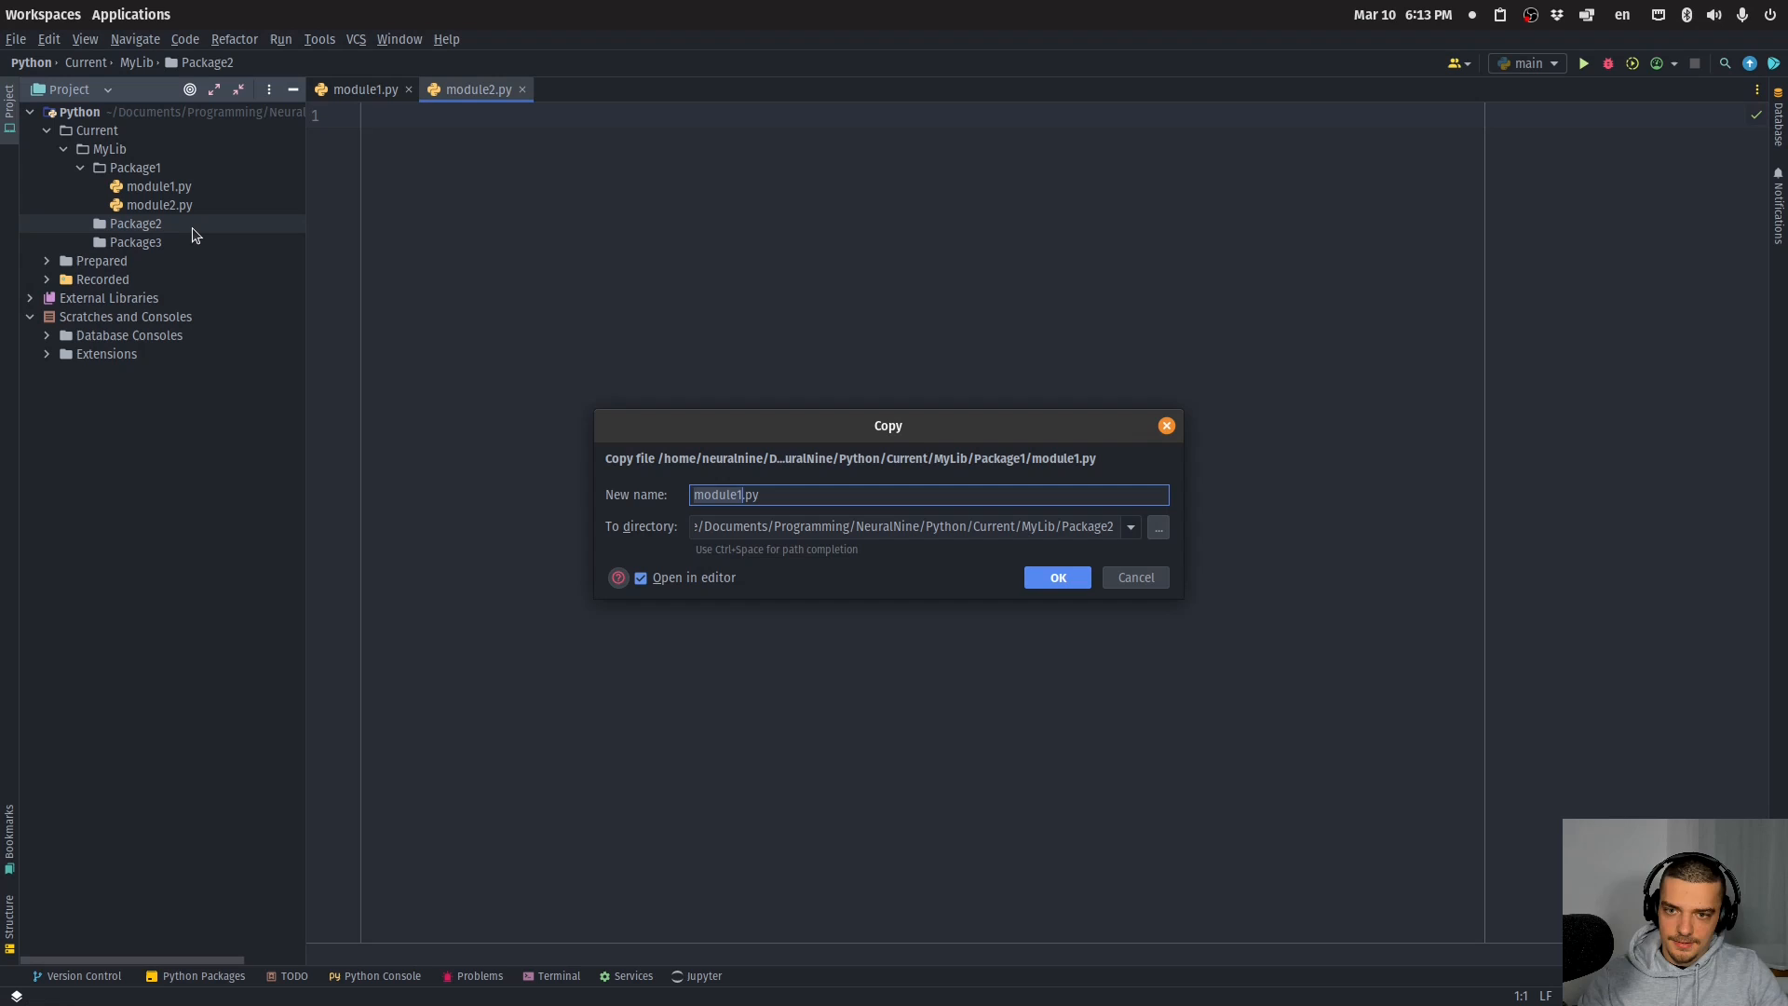
type("module3.py")
key("Return")
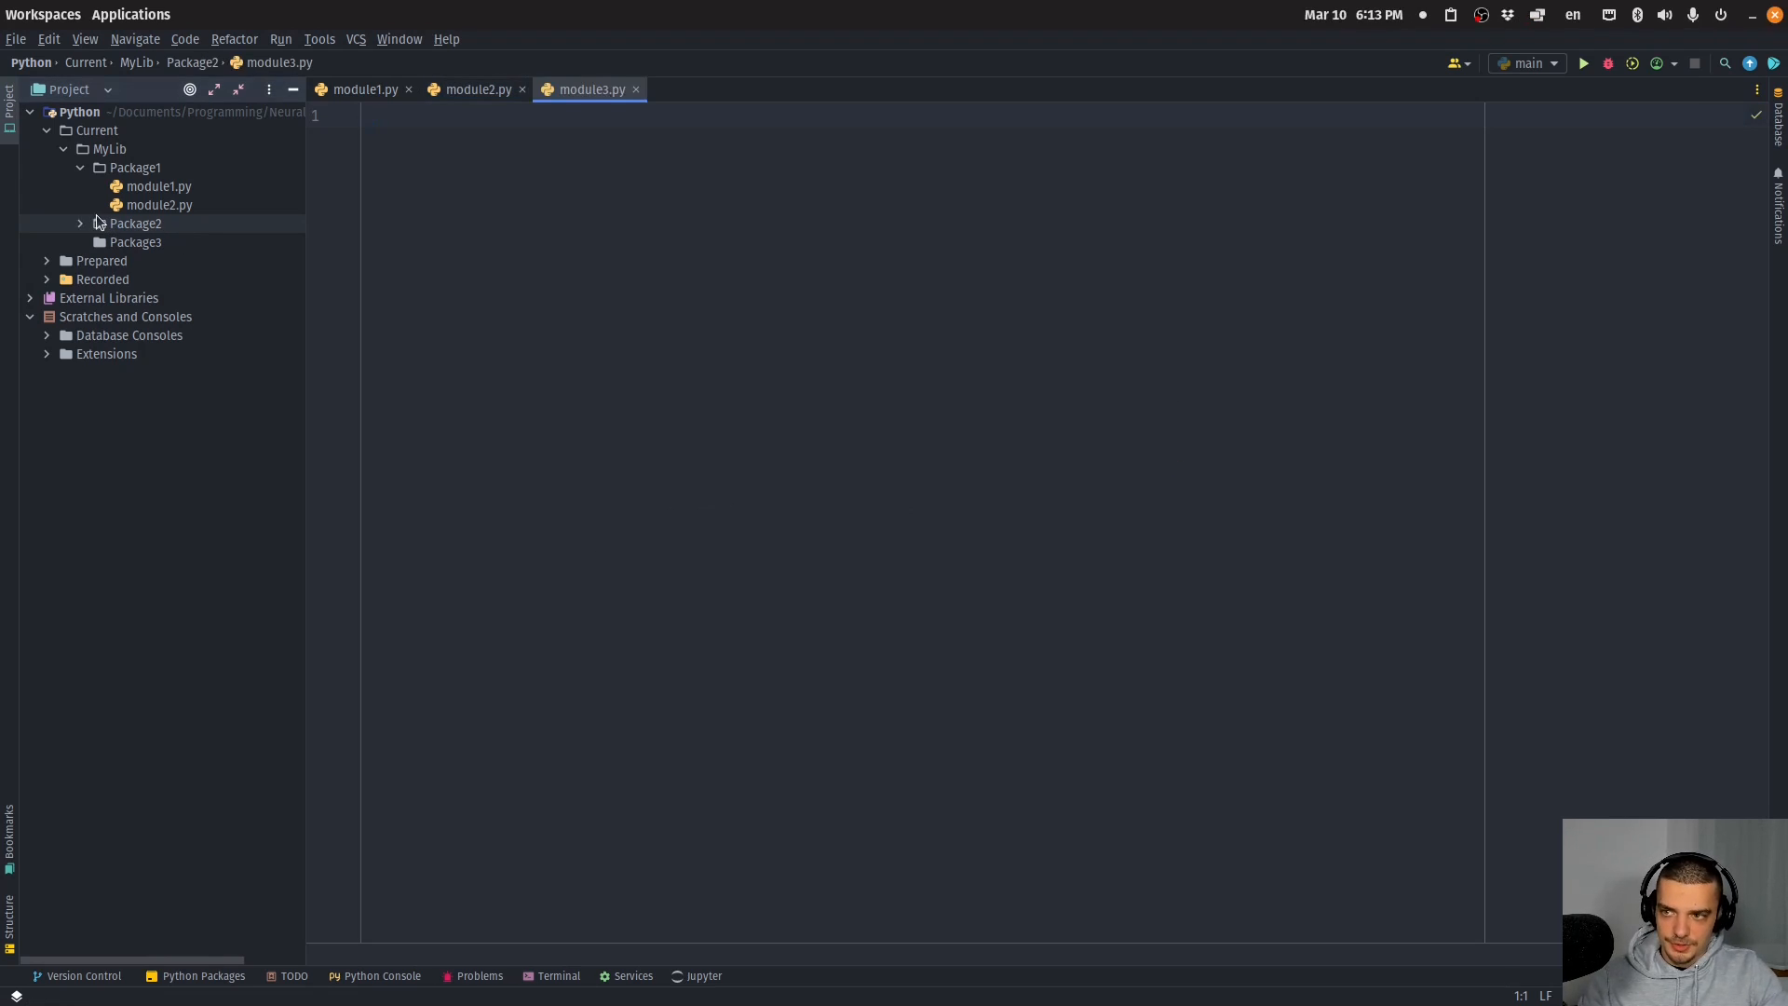
left_click(80, 225)
left_click(142, 261)
key("F5")
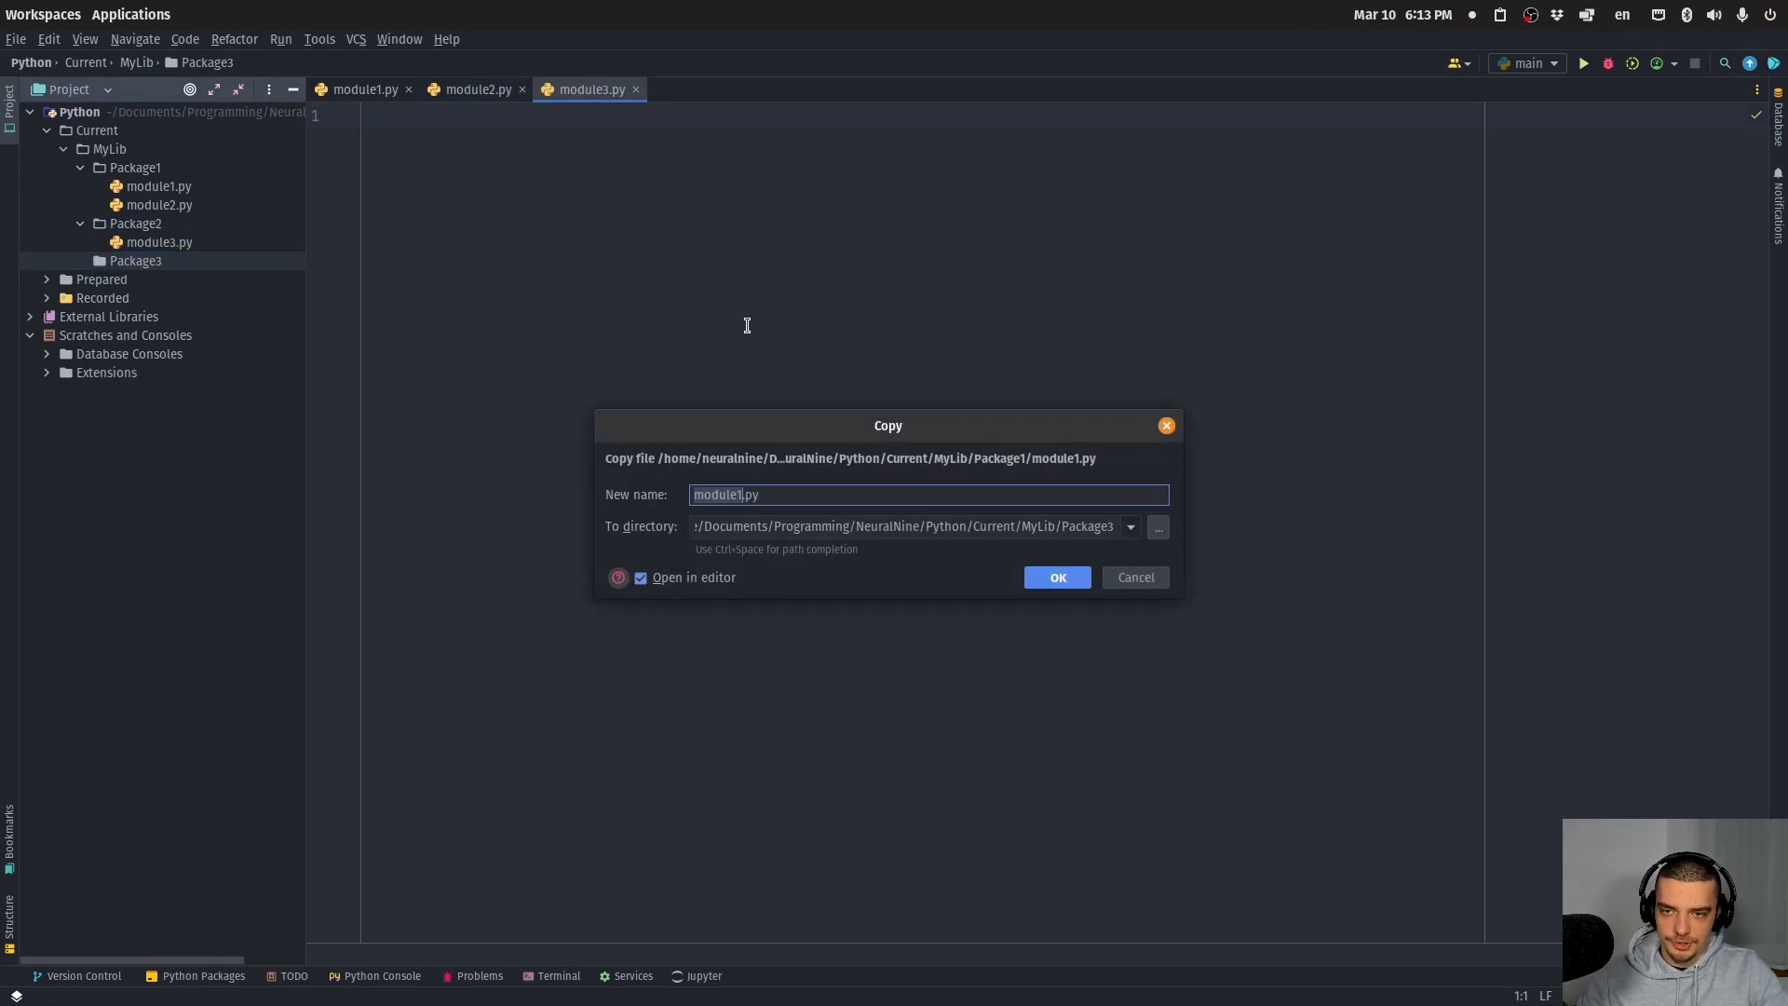
type("module4")
key("Return")
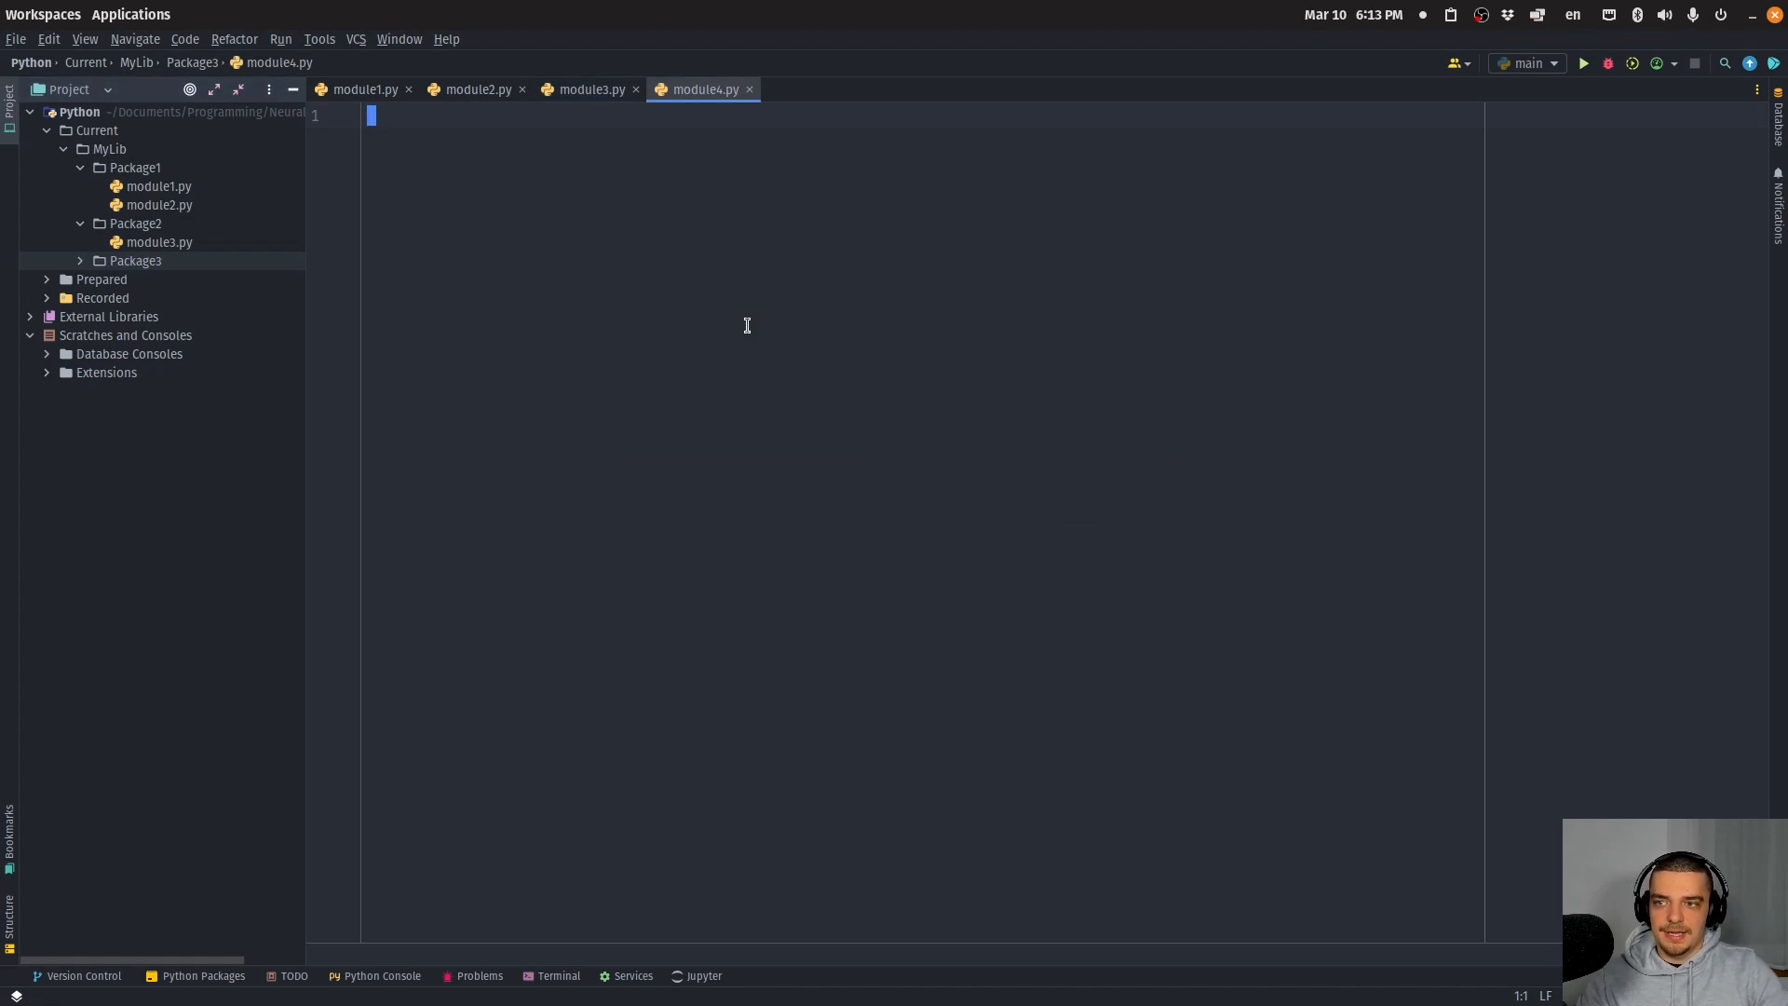
left_click(80, 261)
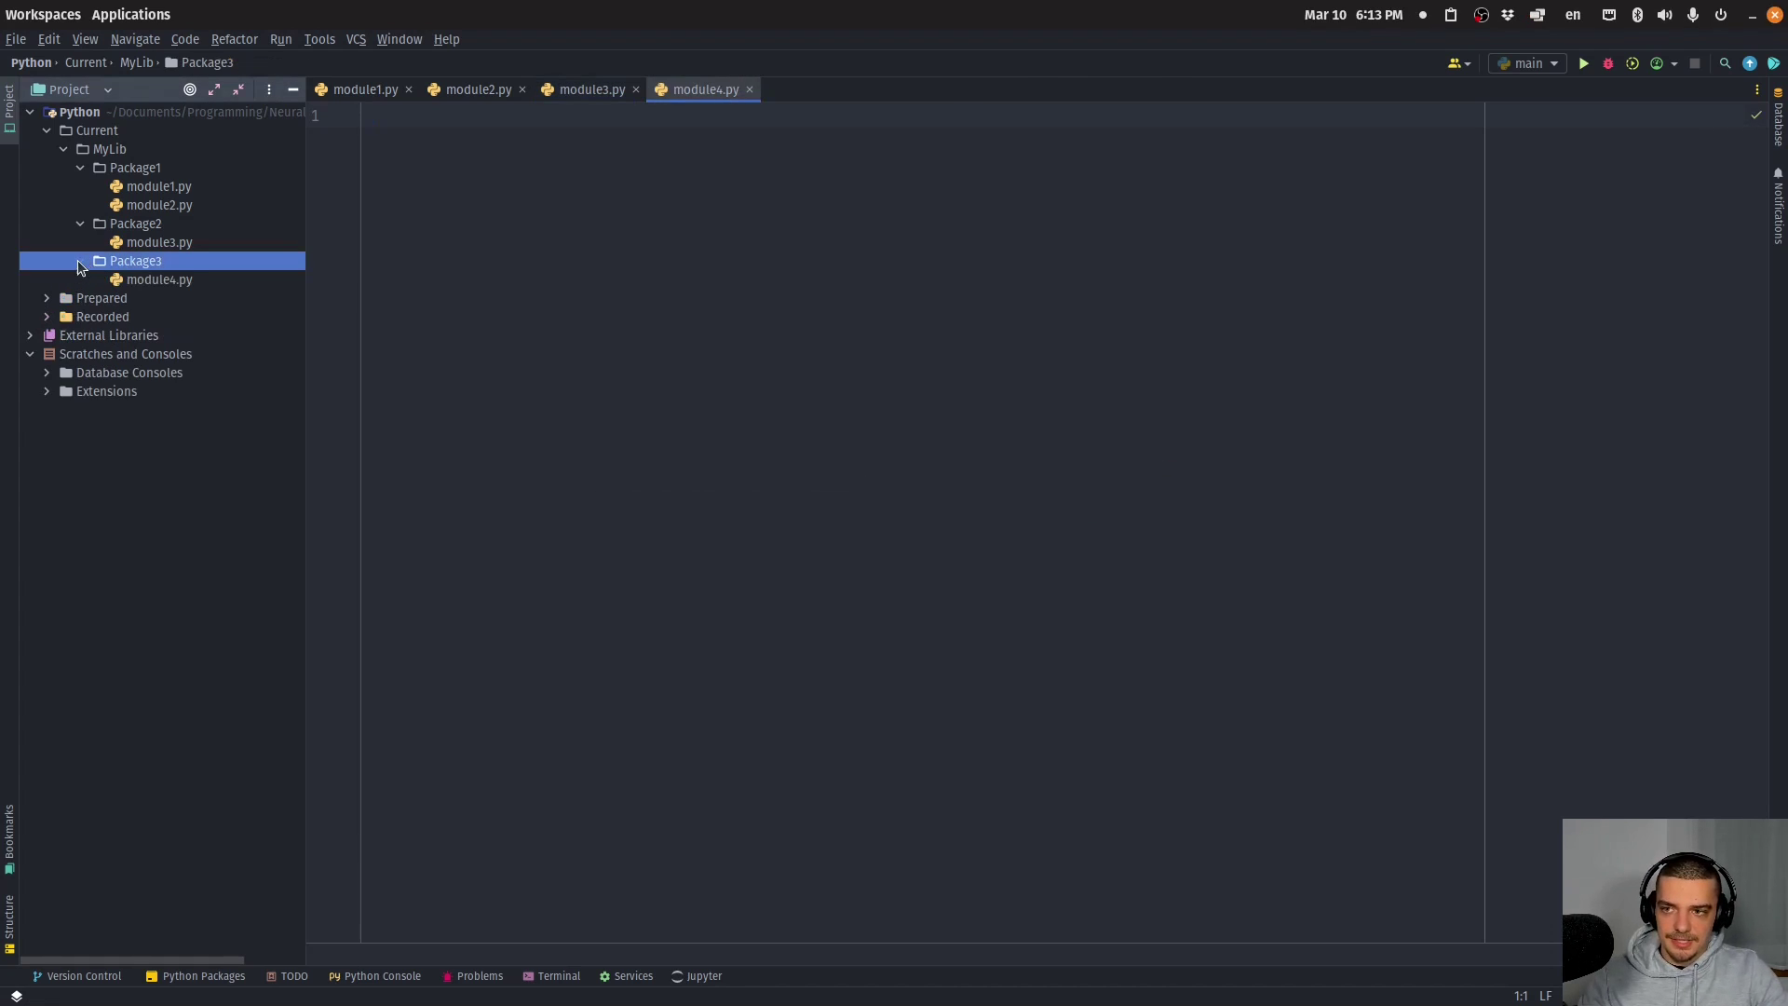
Step: Create an empty main.py directly in the Current folder
left_click(99, 129)
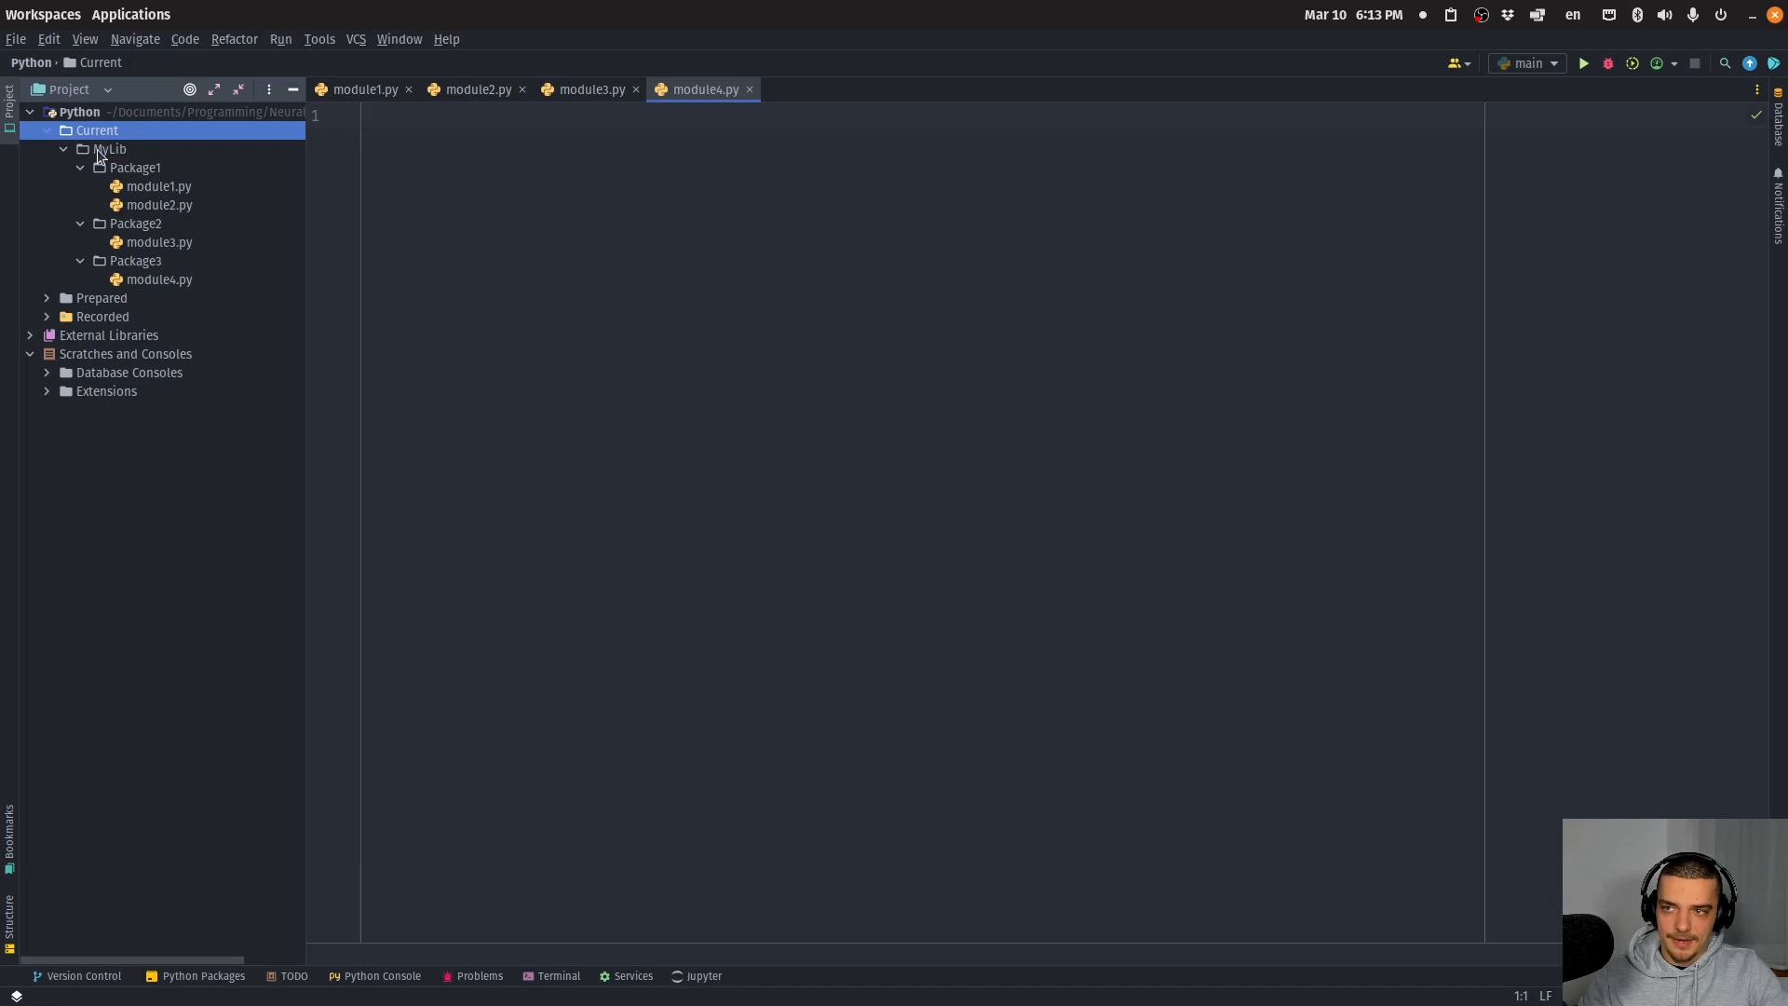
right_click(110, 135)
mouse_move(153, 145)
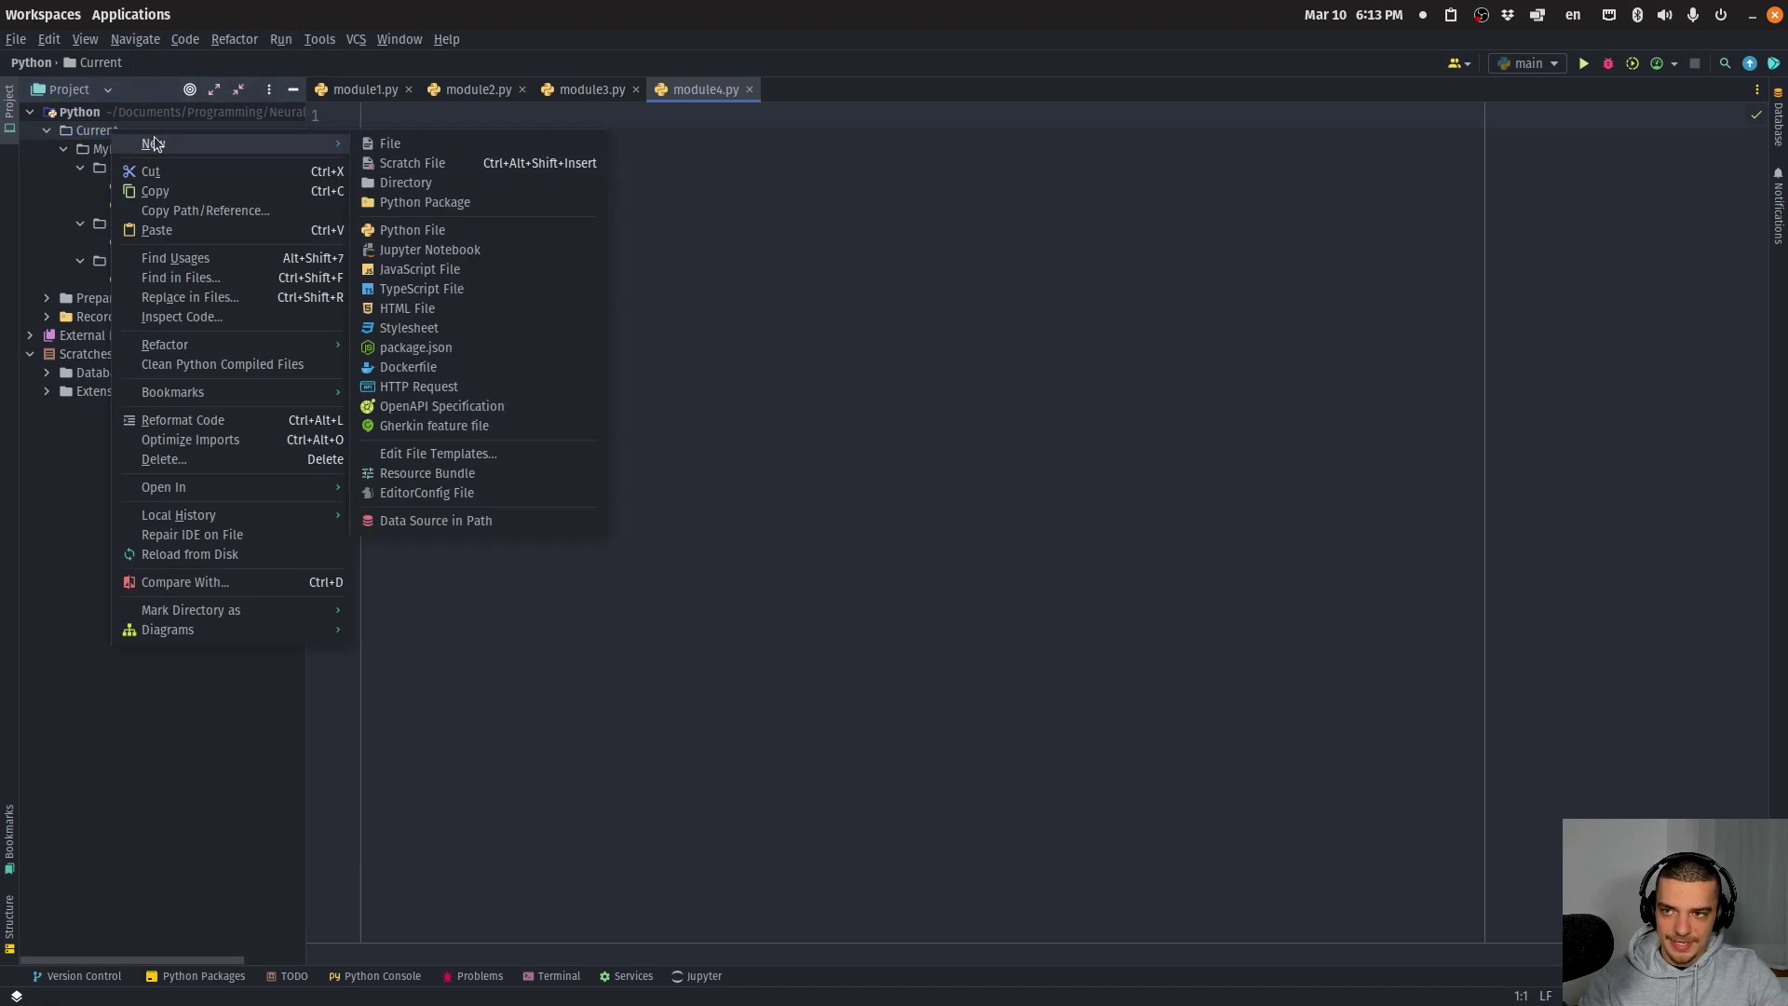
left_click(416, 228)
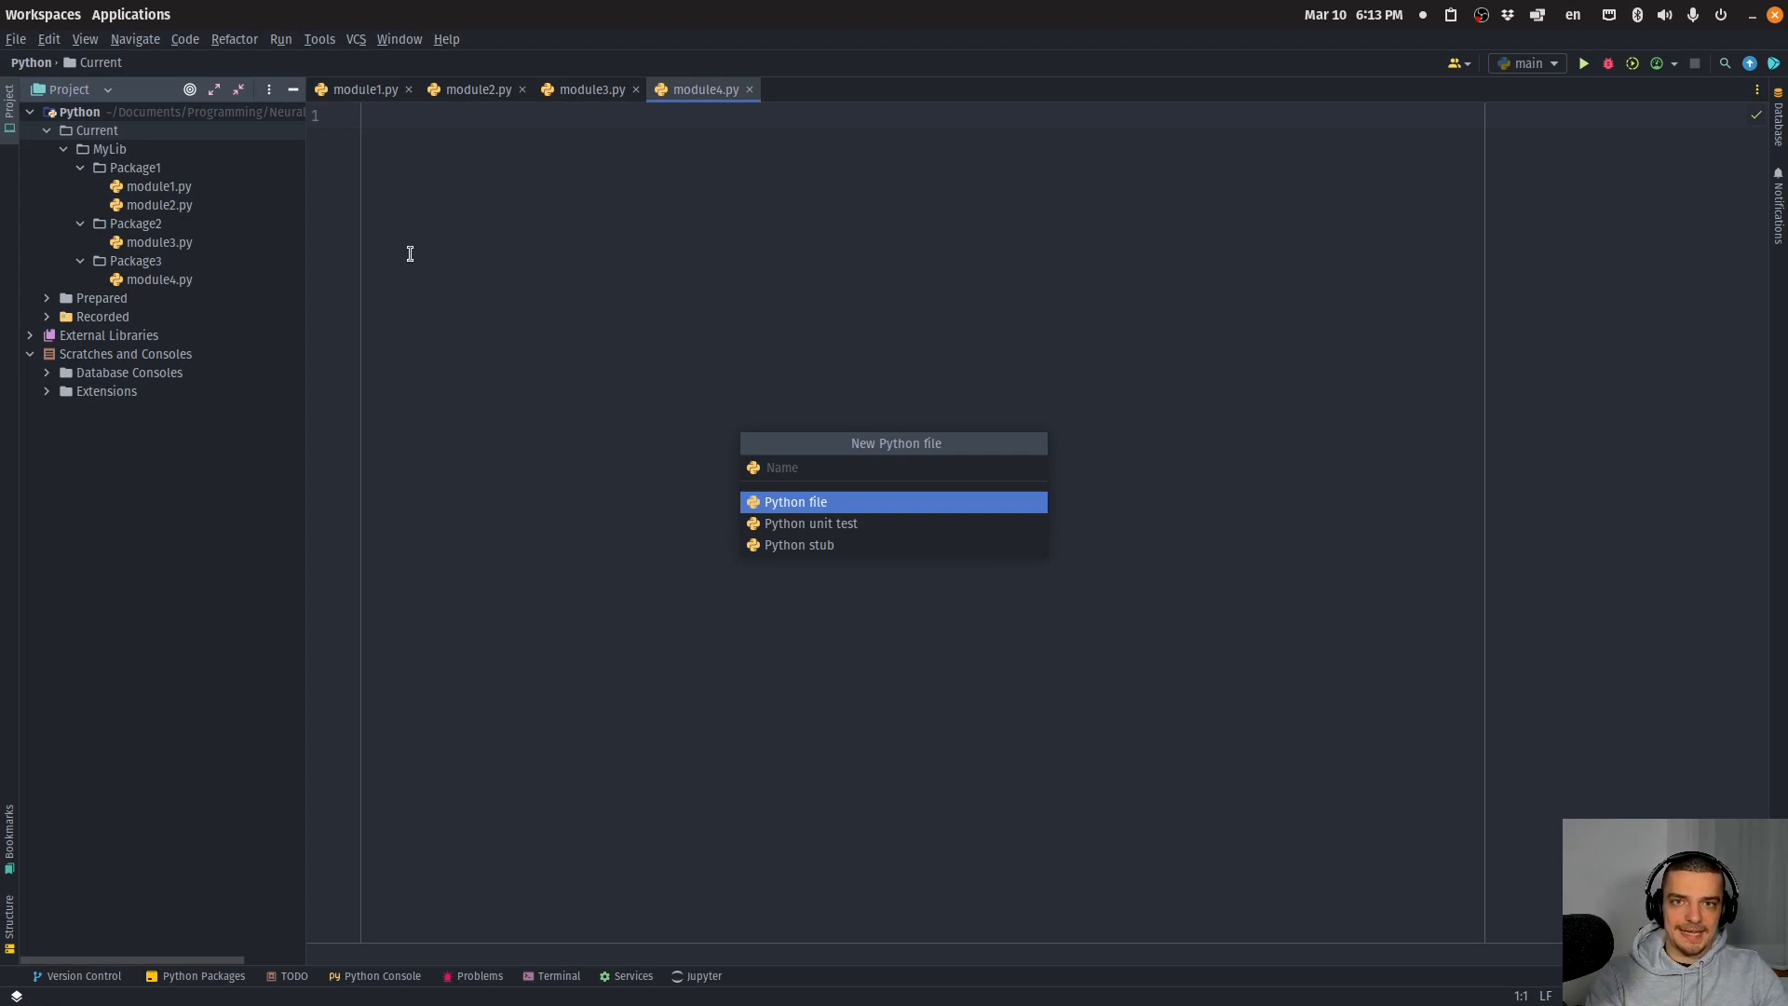
type("main.py")
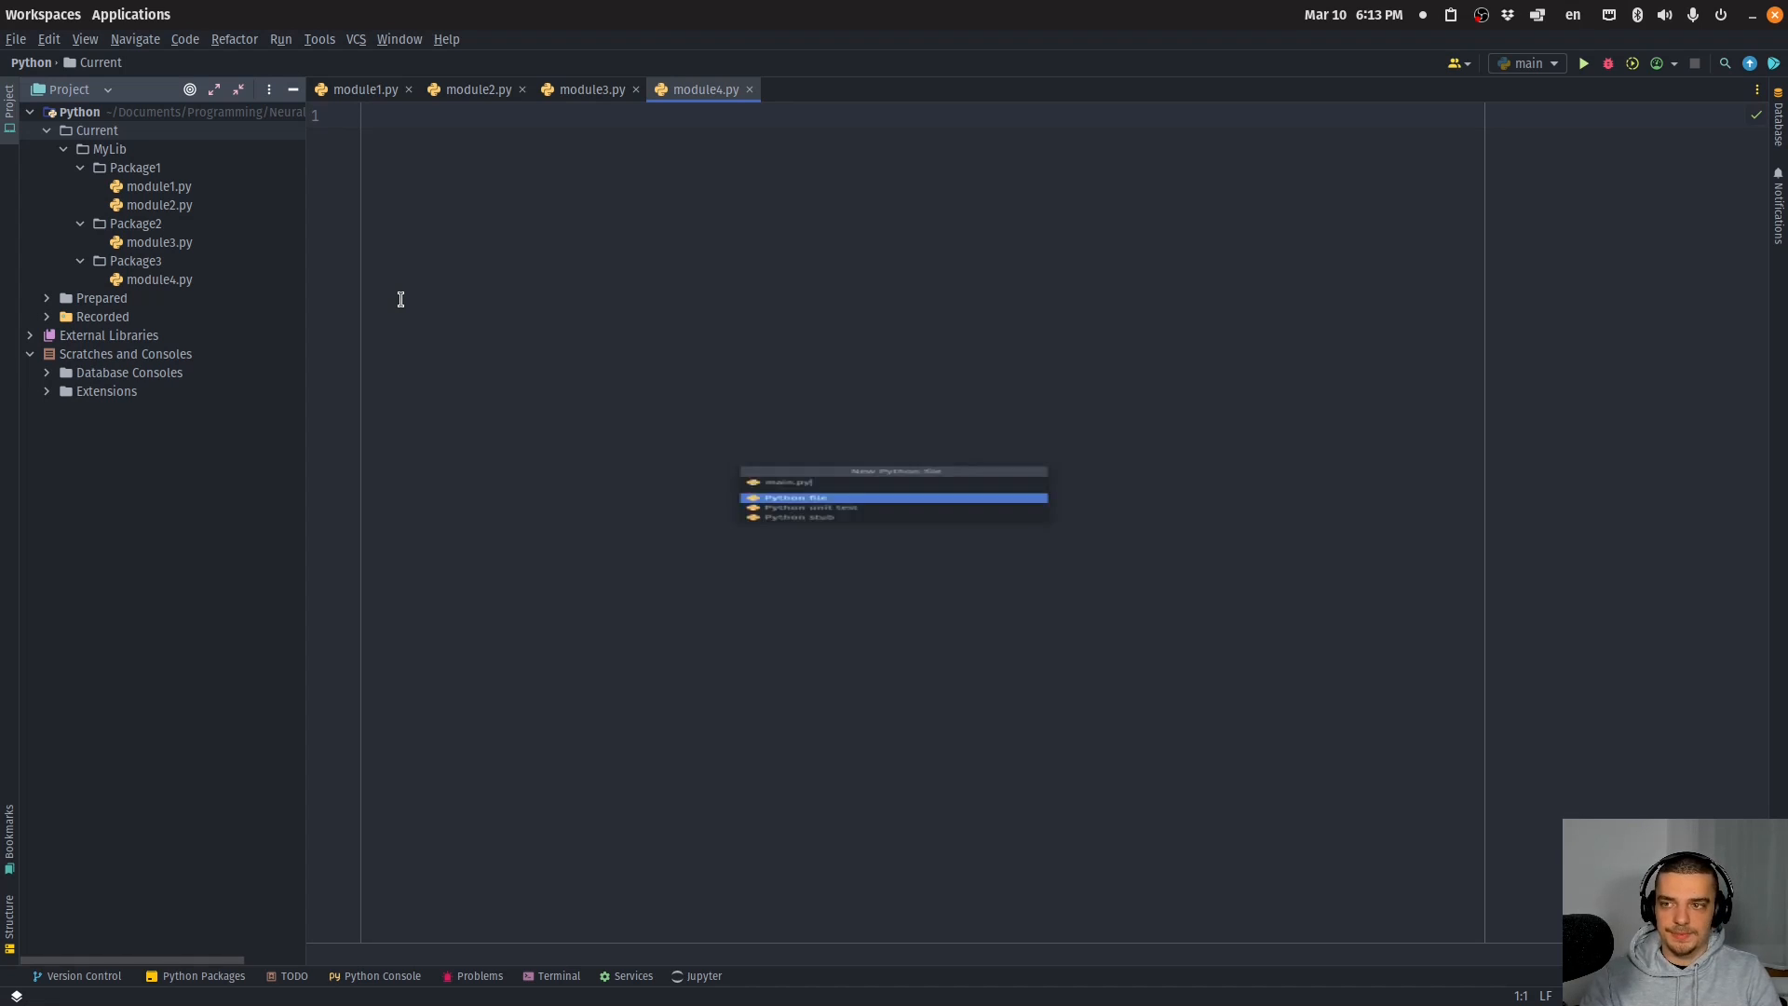
key("Return")
scroll(652, 403, "up", 3)
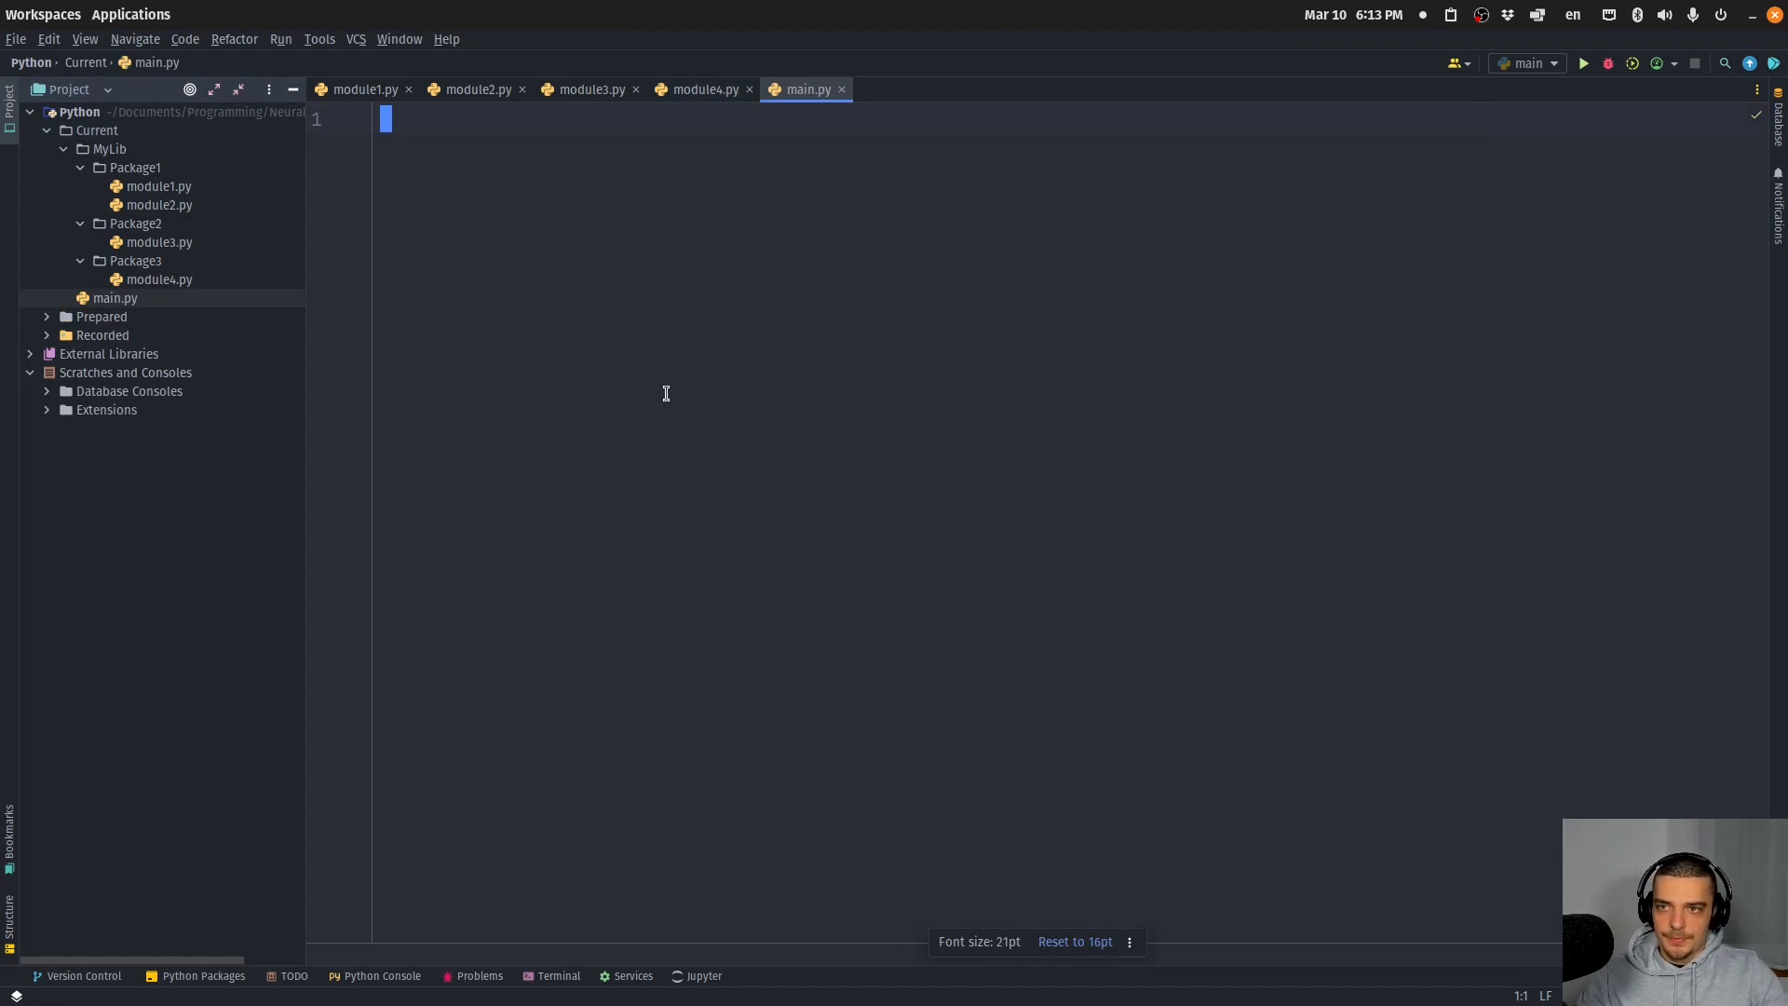
Step: Create an __init__.py file inside Package1
left_click(142, 165)
right_click(144, 165)
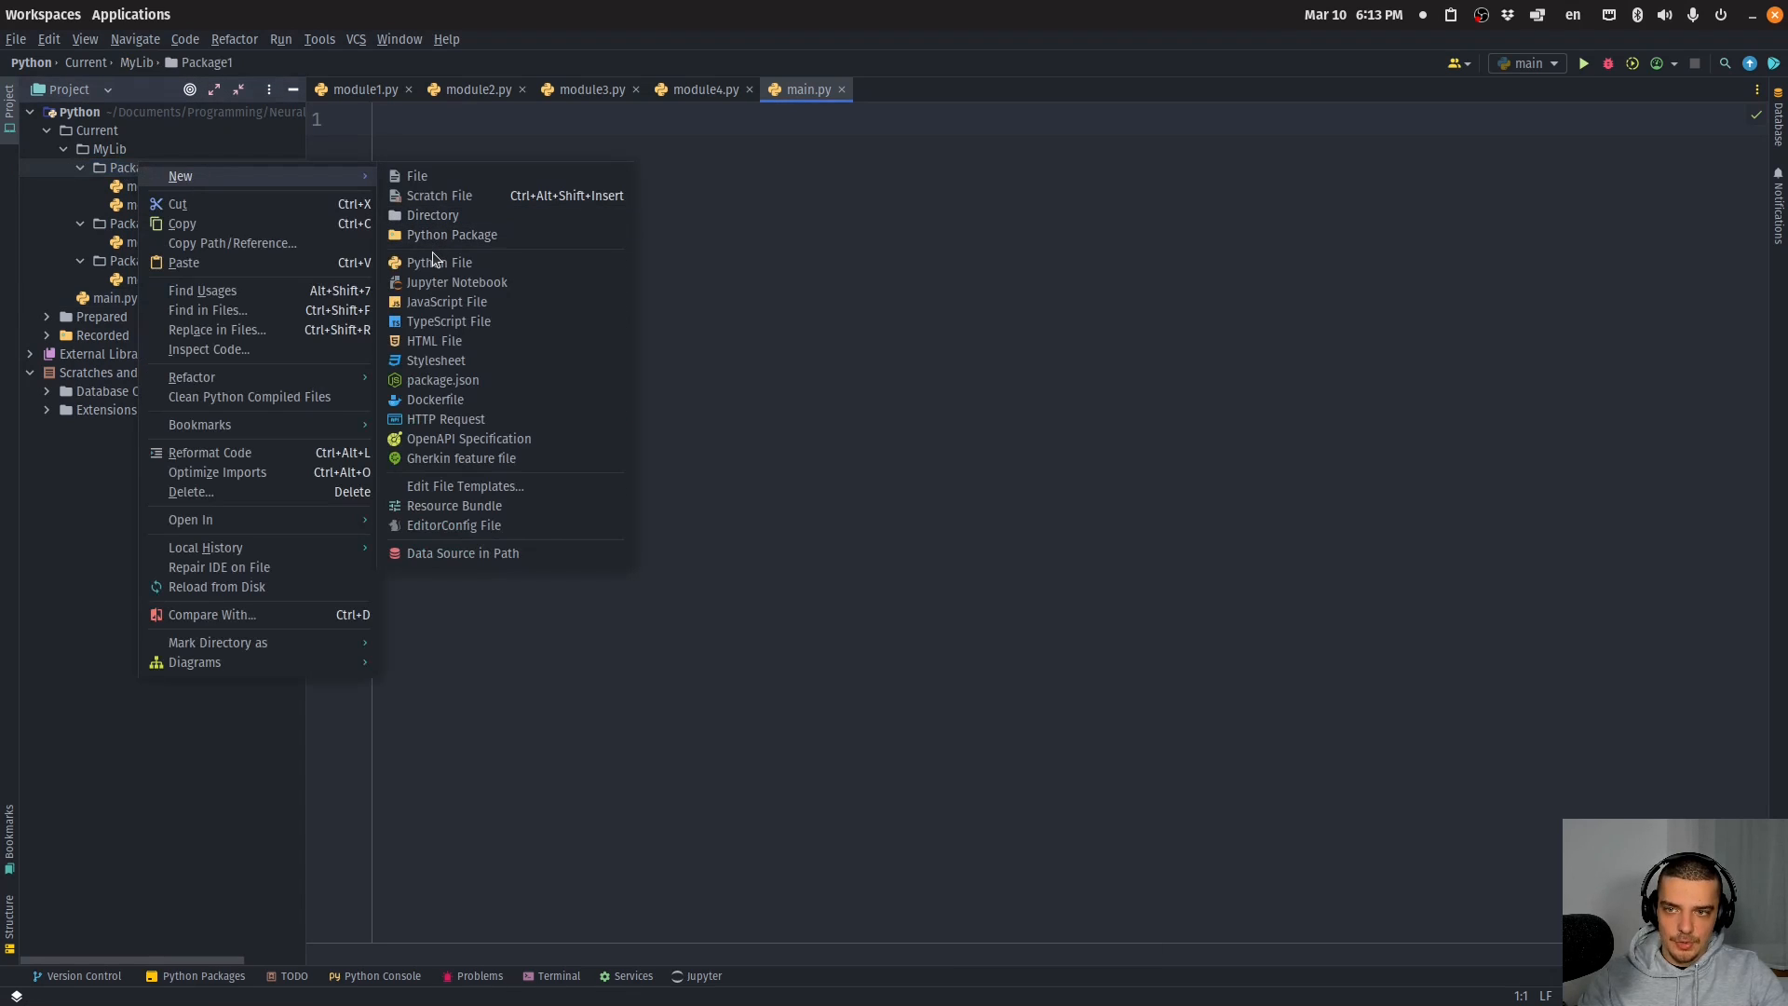
left_click(438, 262)
type("__init__.p")
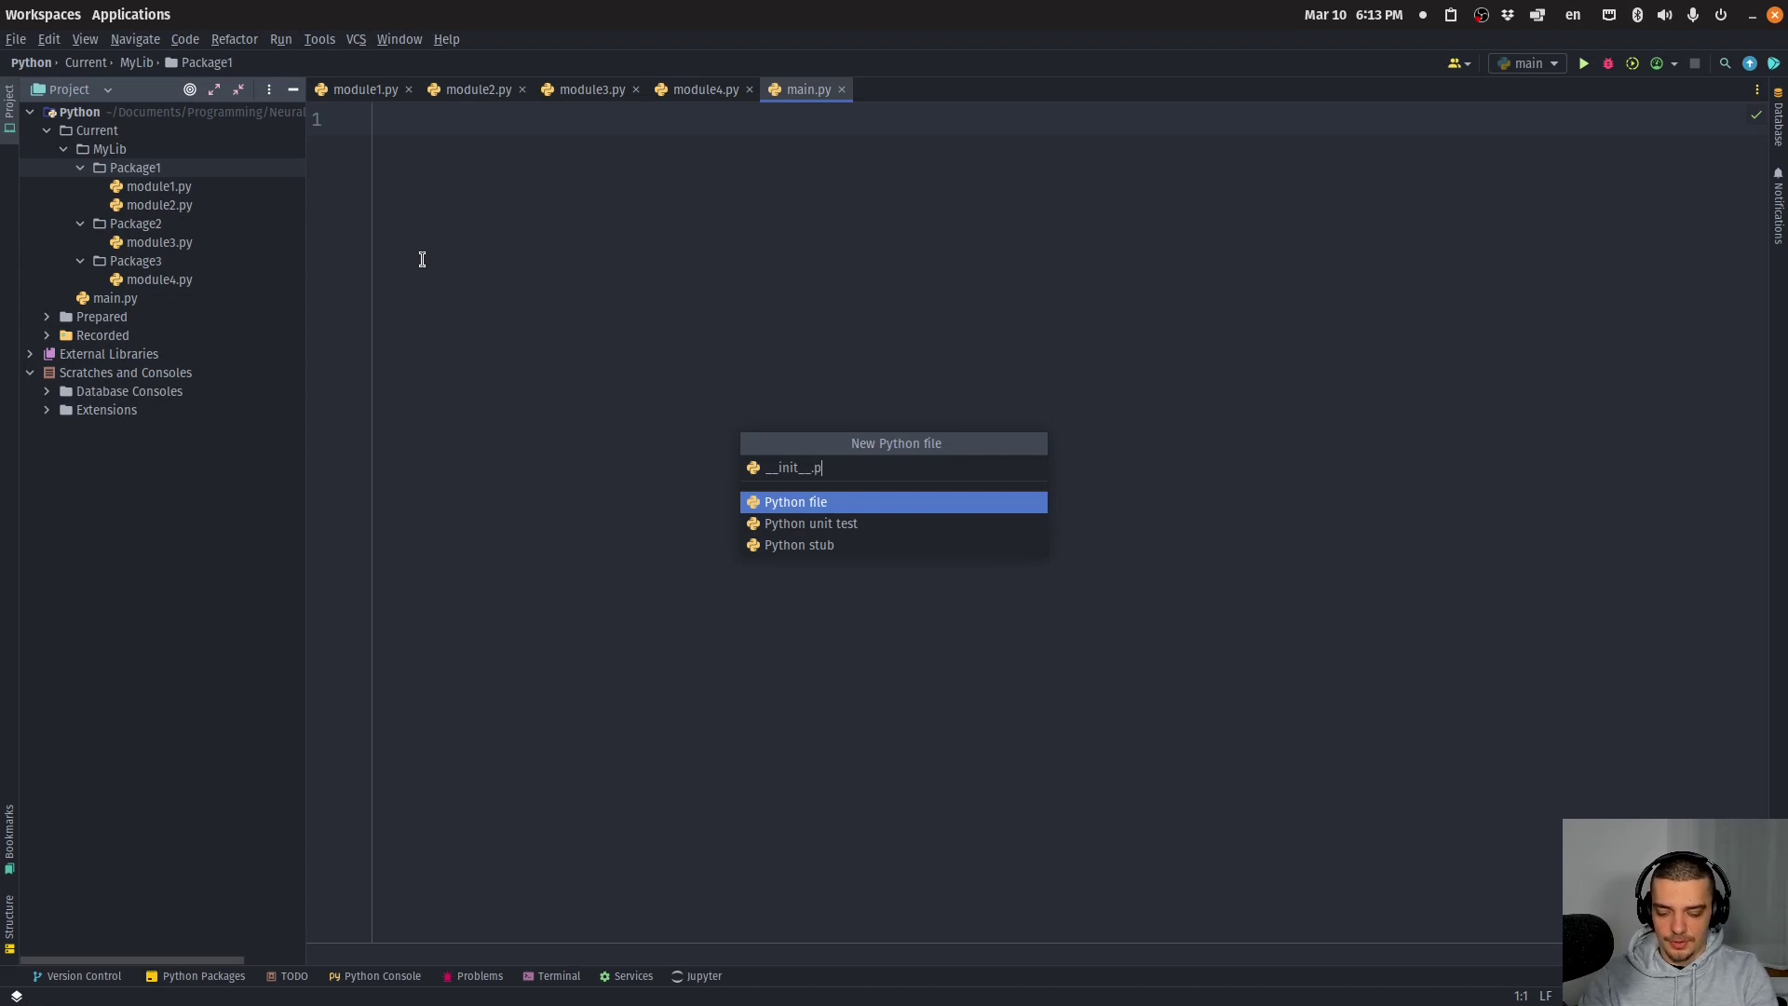
type("y")
key("Return")
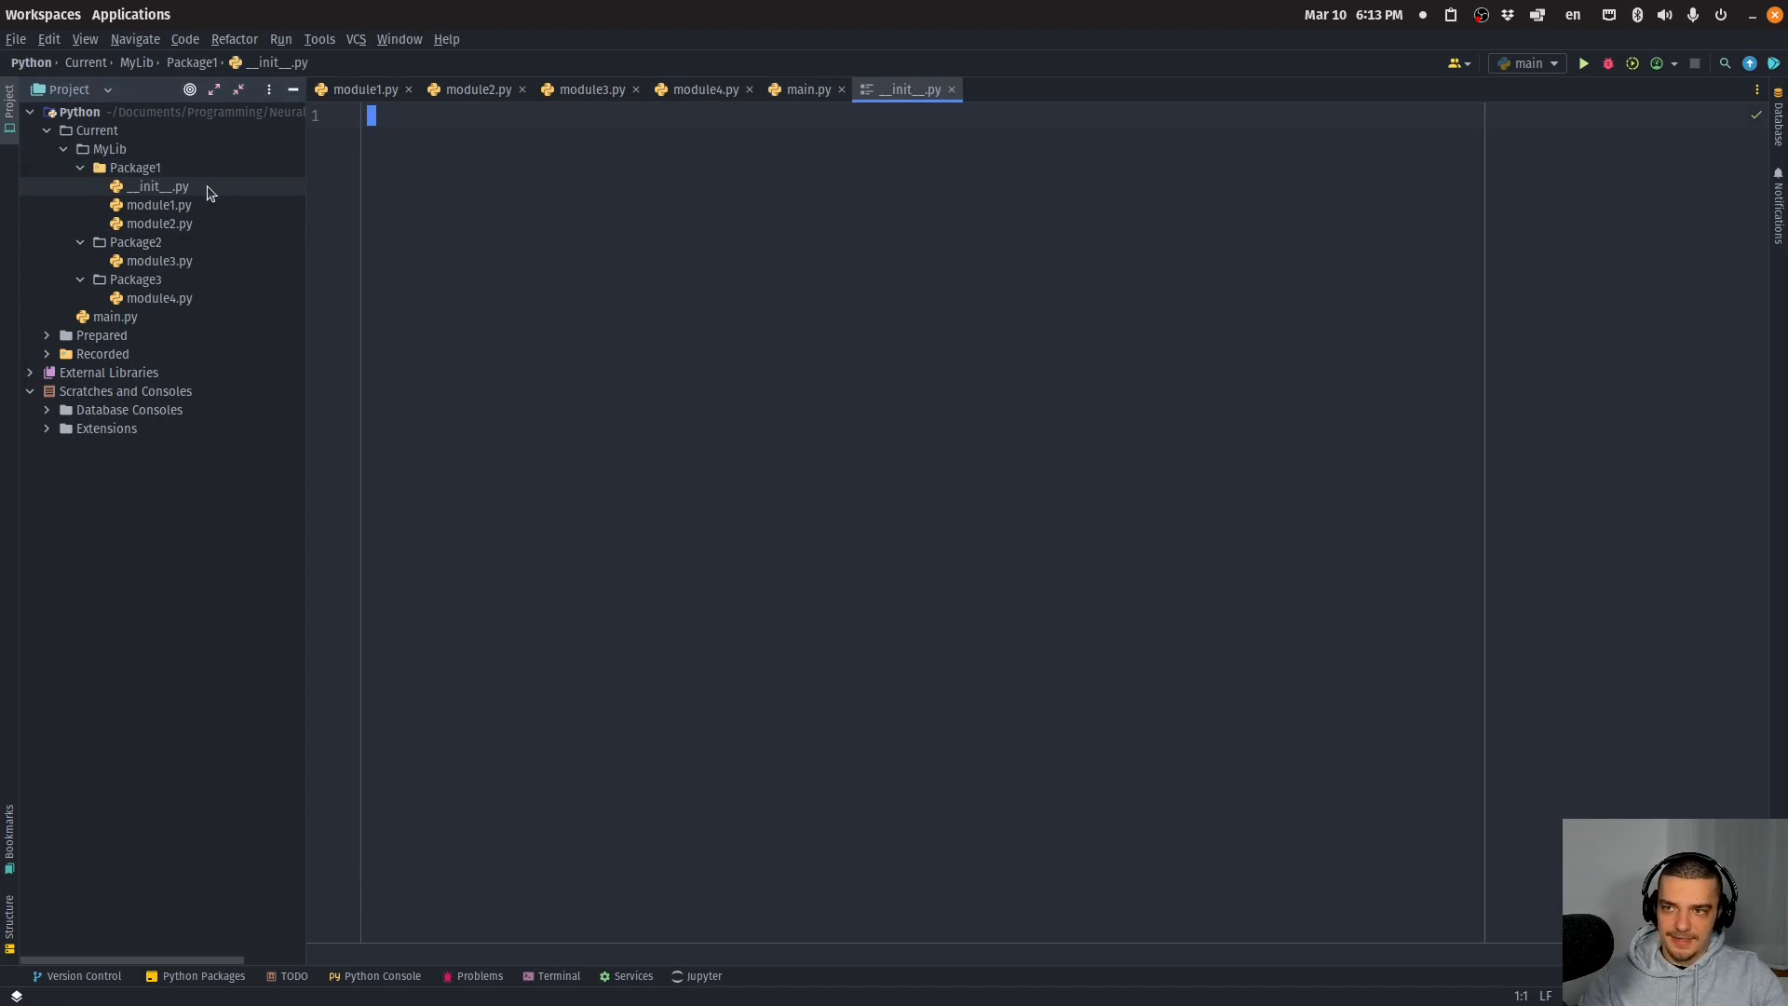
Step: Paste copies of __init__.py into Package2, Package3 and MyLib
left_click(136, 241)
key("ctrl+v")
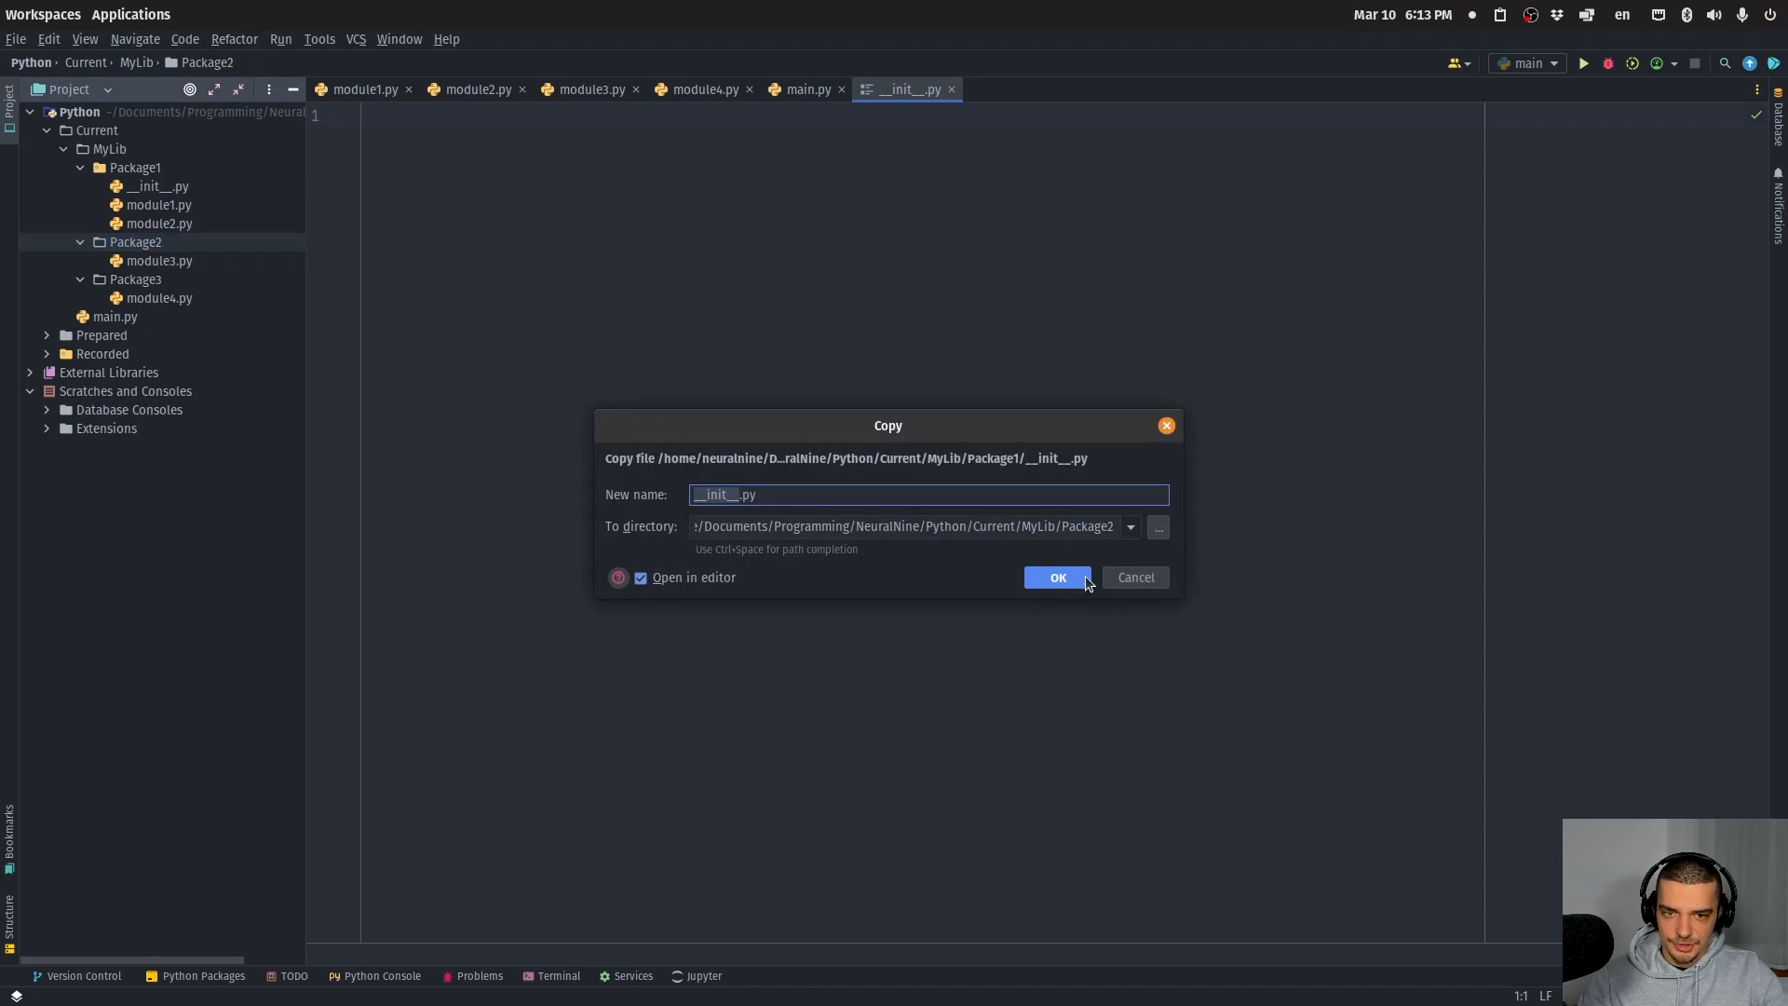
left_click(1059, 578)
left_click(136, 298)
key("ctrl+v")
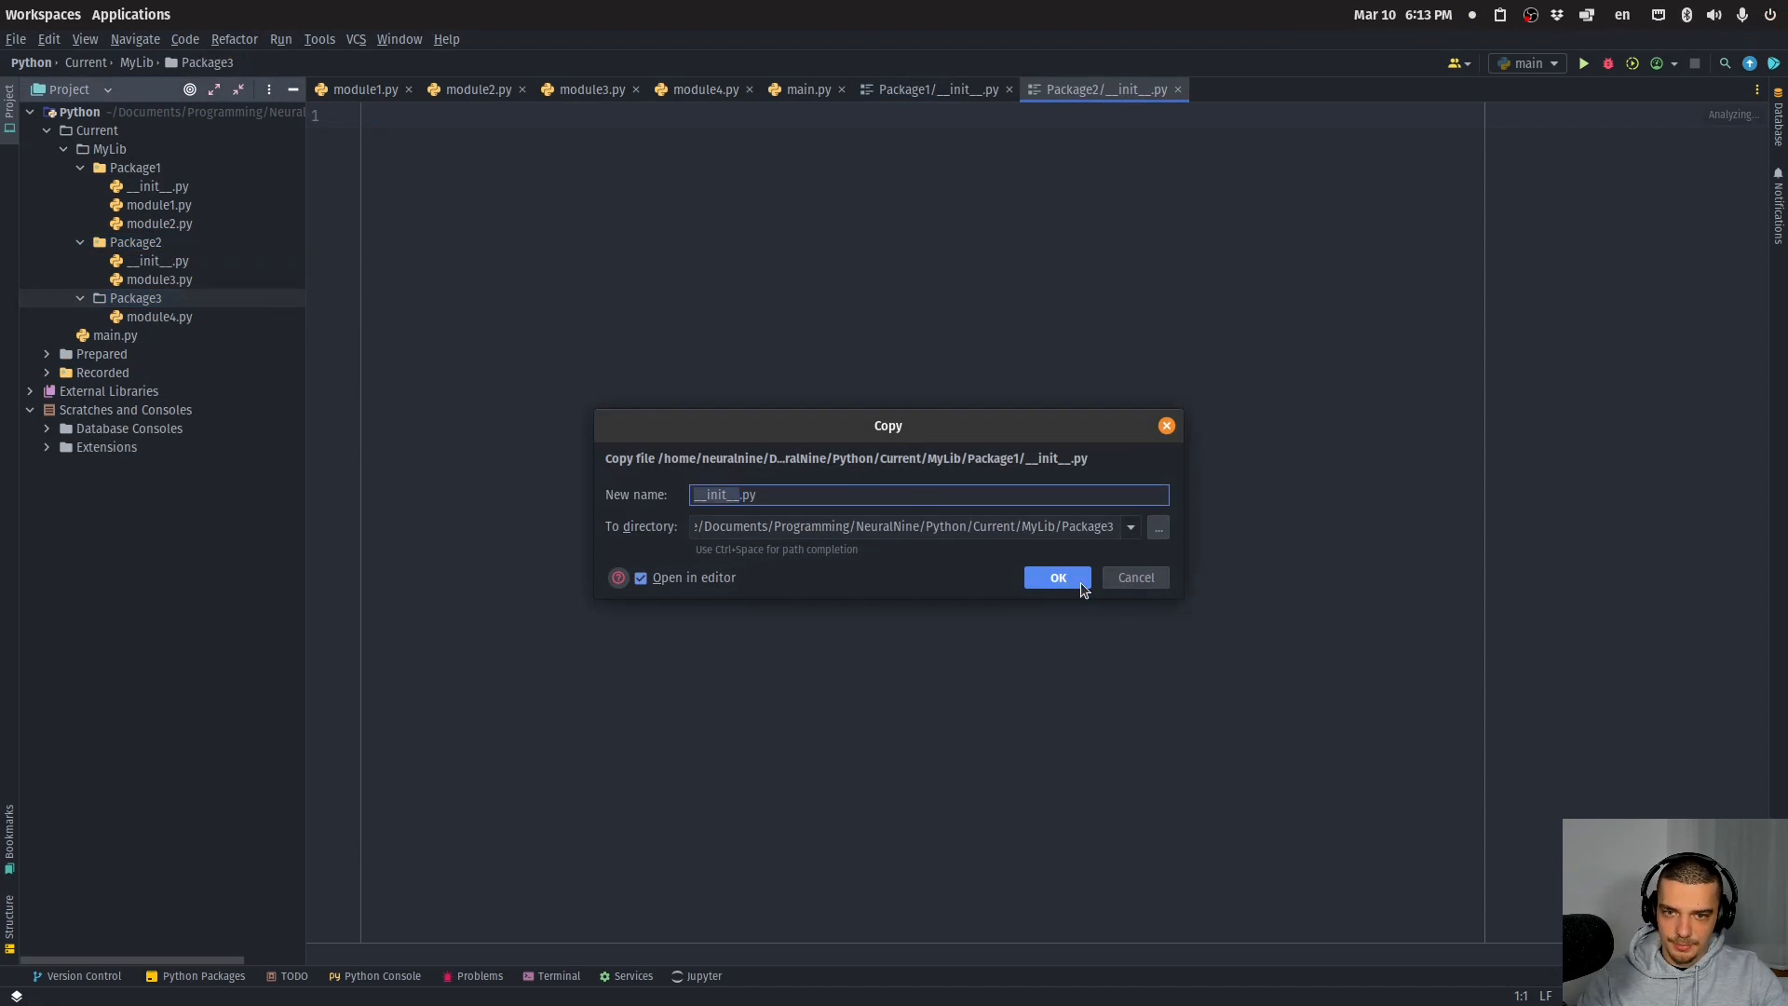
left_click(1081, 587)
left_click(109, 148)
key("ctrl+v")
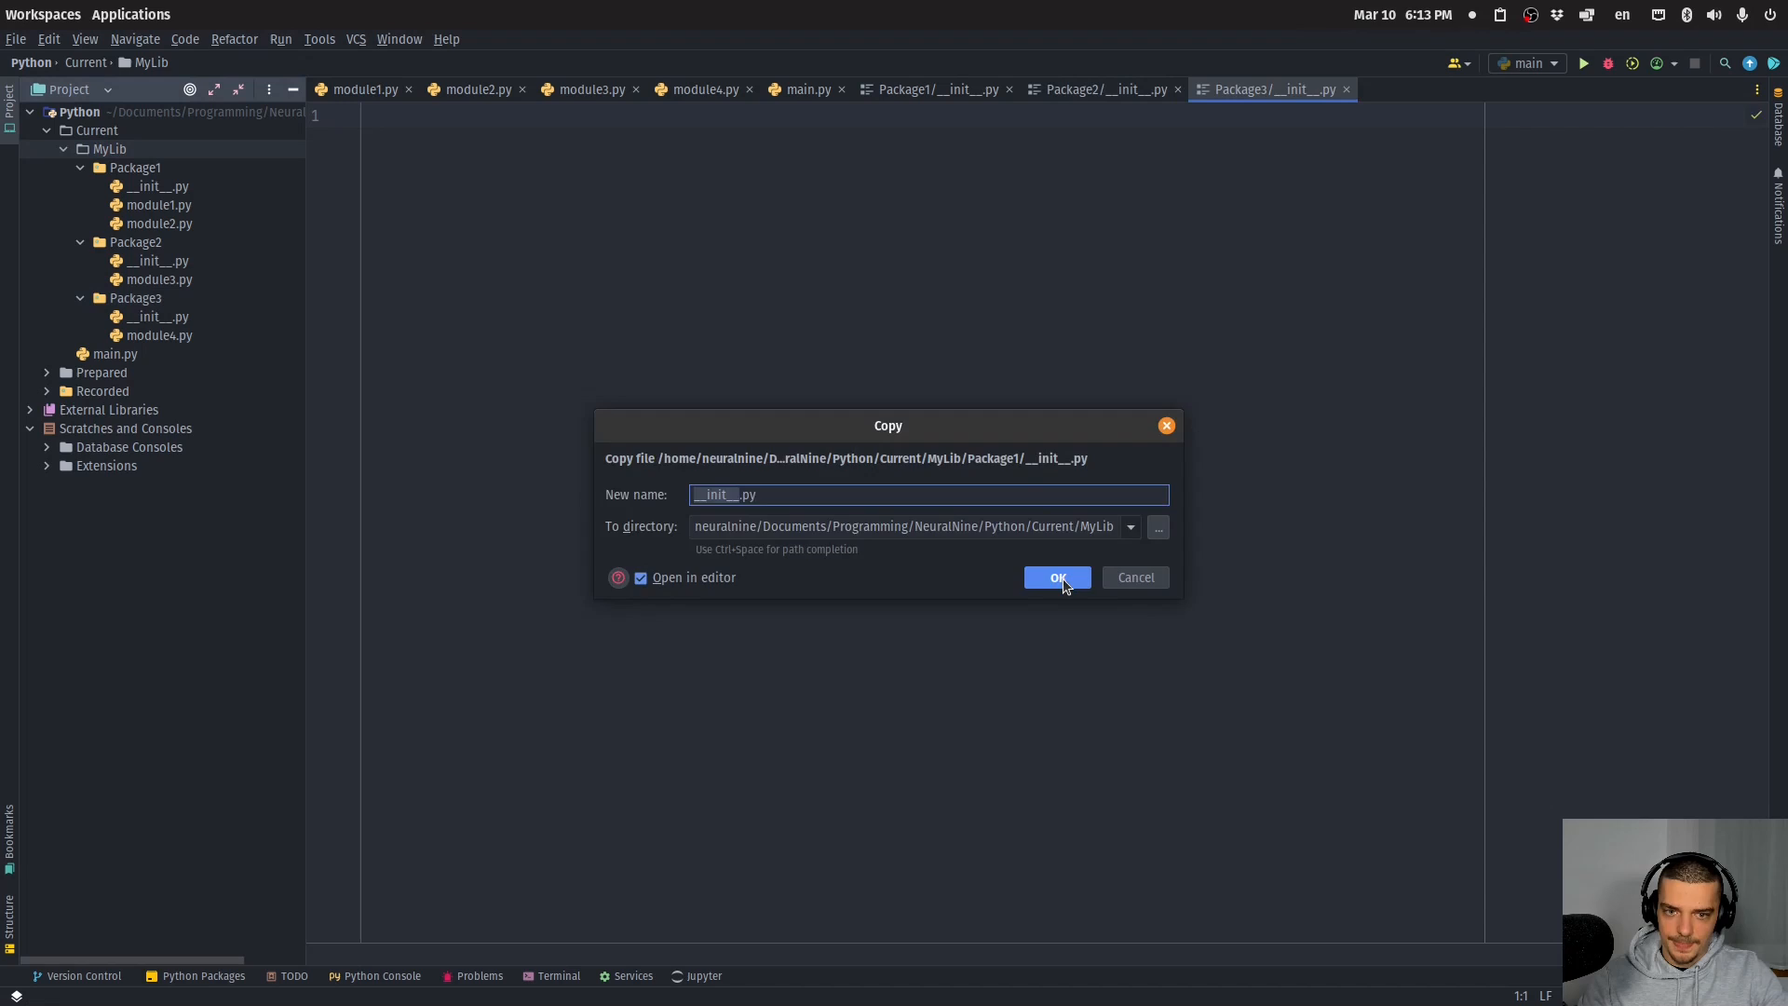
left_click(1060, 576)
Step: Create some_module.py inside MyLib
right_click(119, 148)
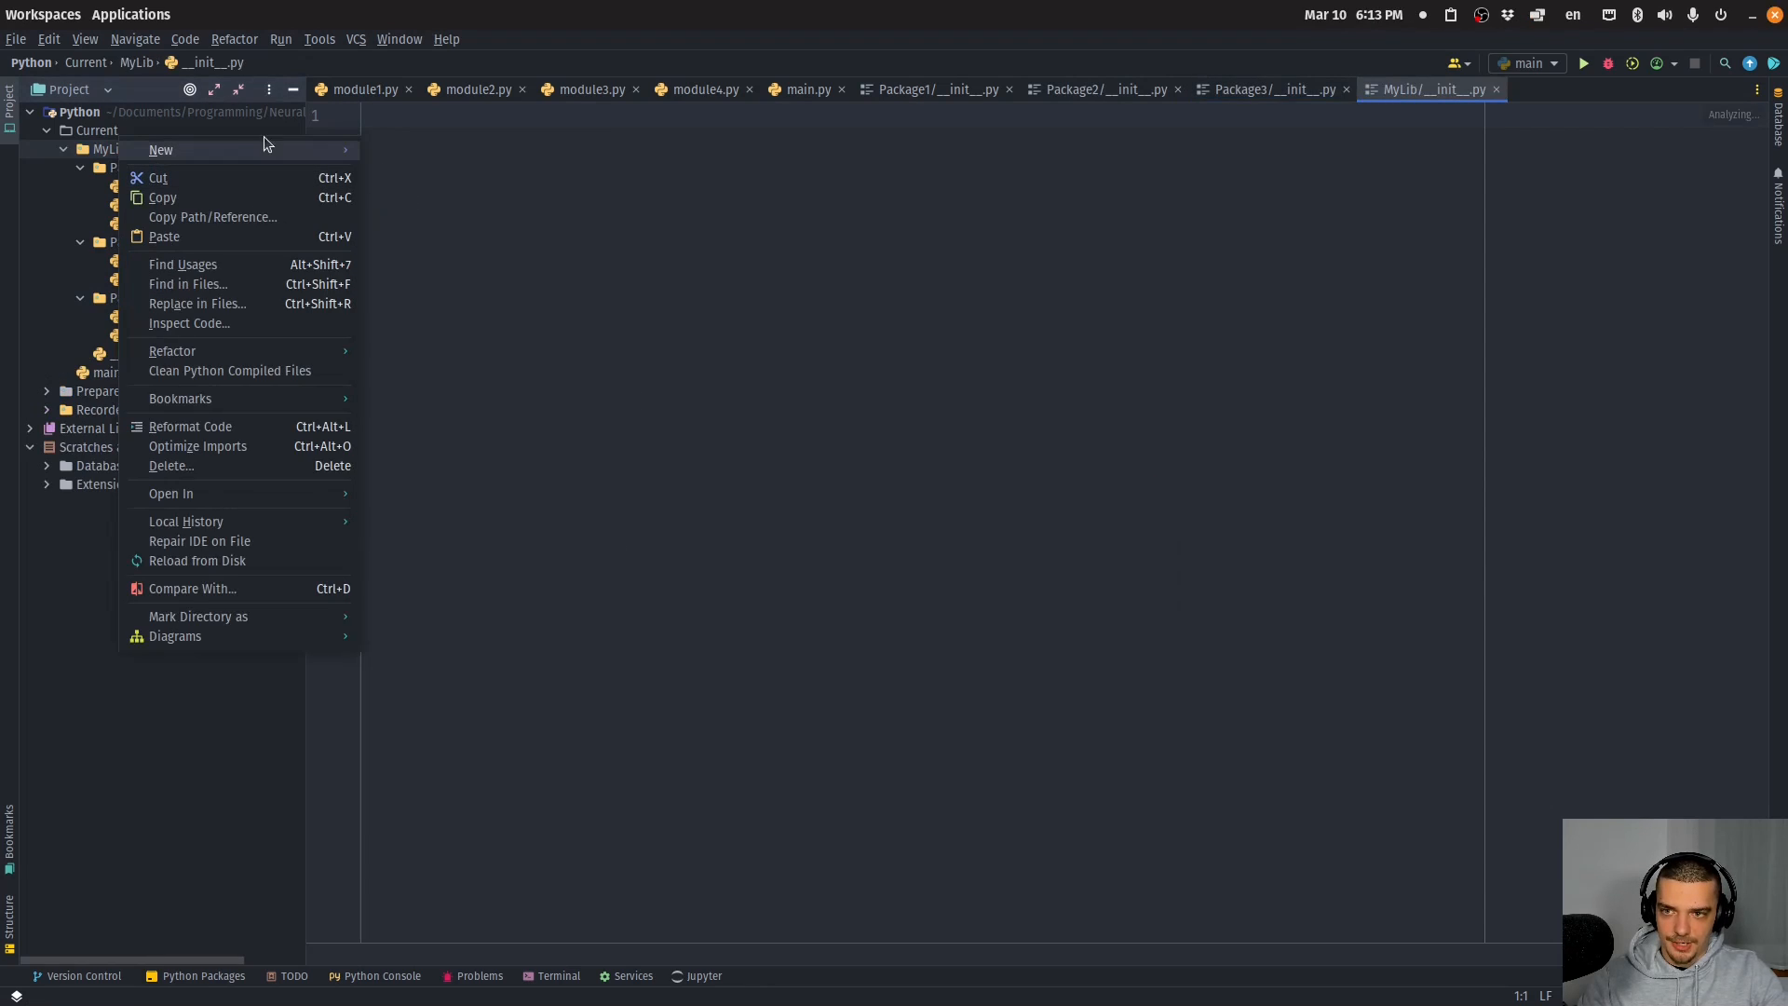
left_click(455, 239)
type("some_module.py")
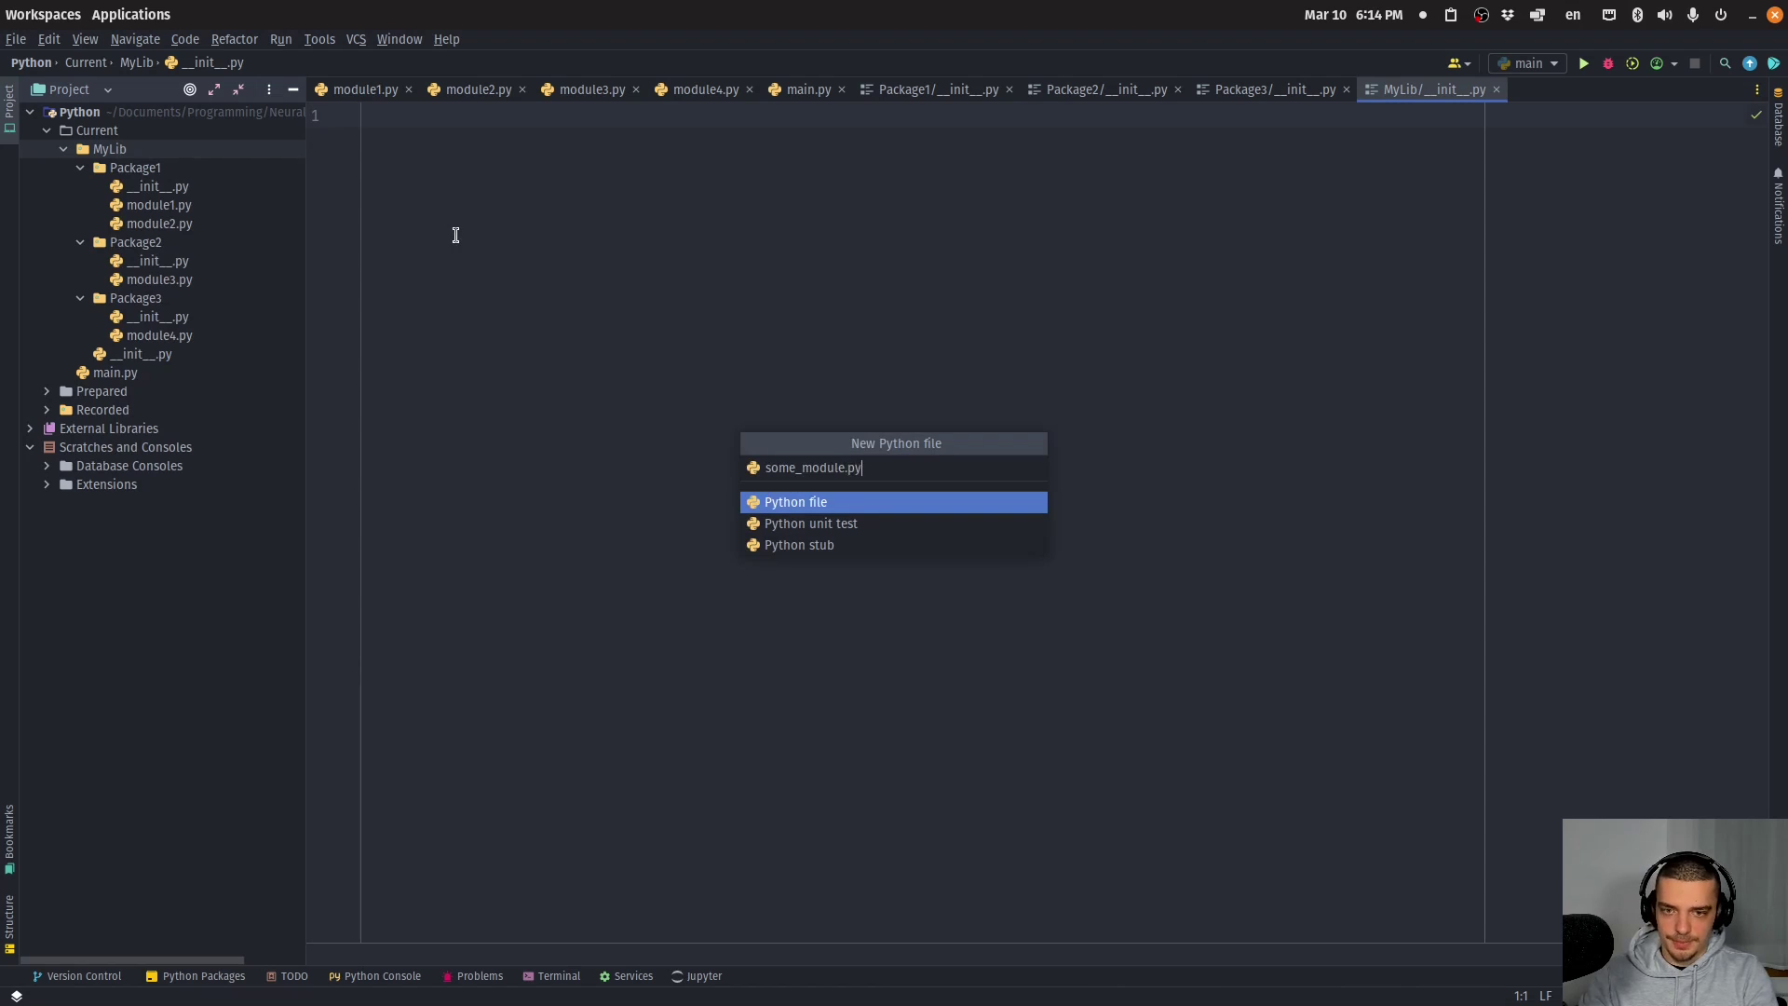
key("Return")
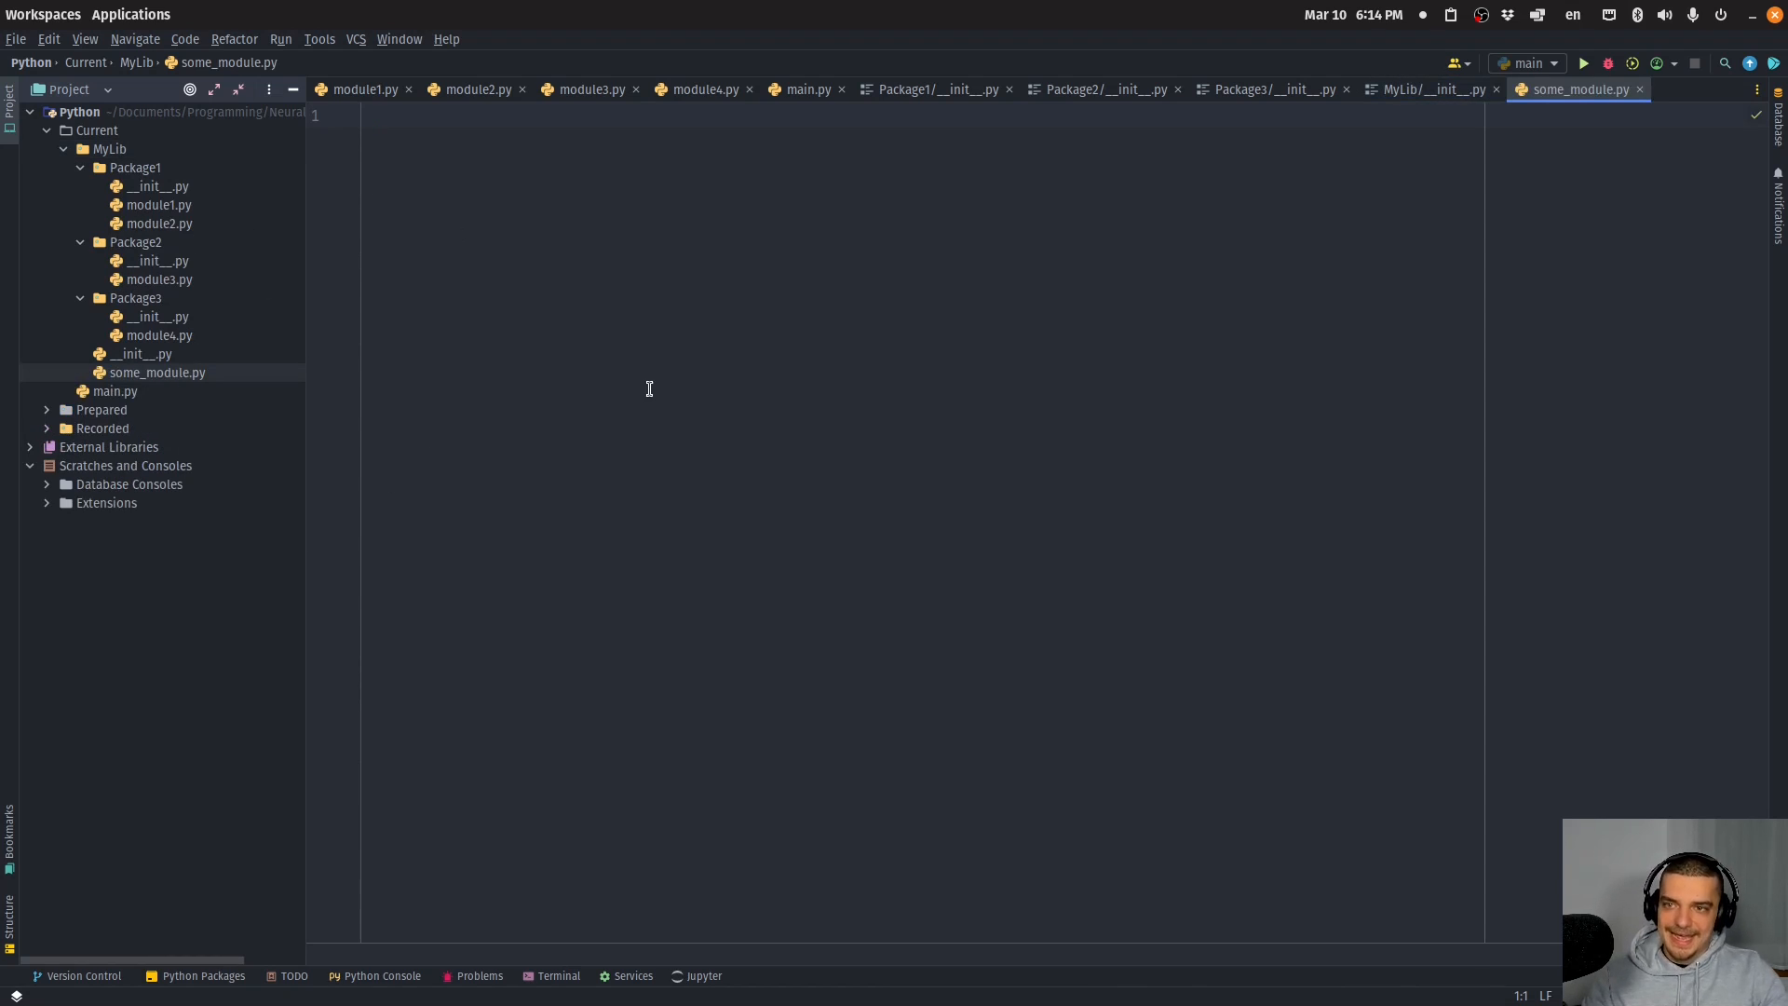
Step: Close all open editor tabs and open main.py for editing
right_click(593, 89)
left_click(664, 147)
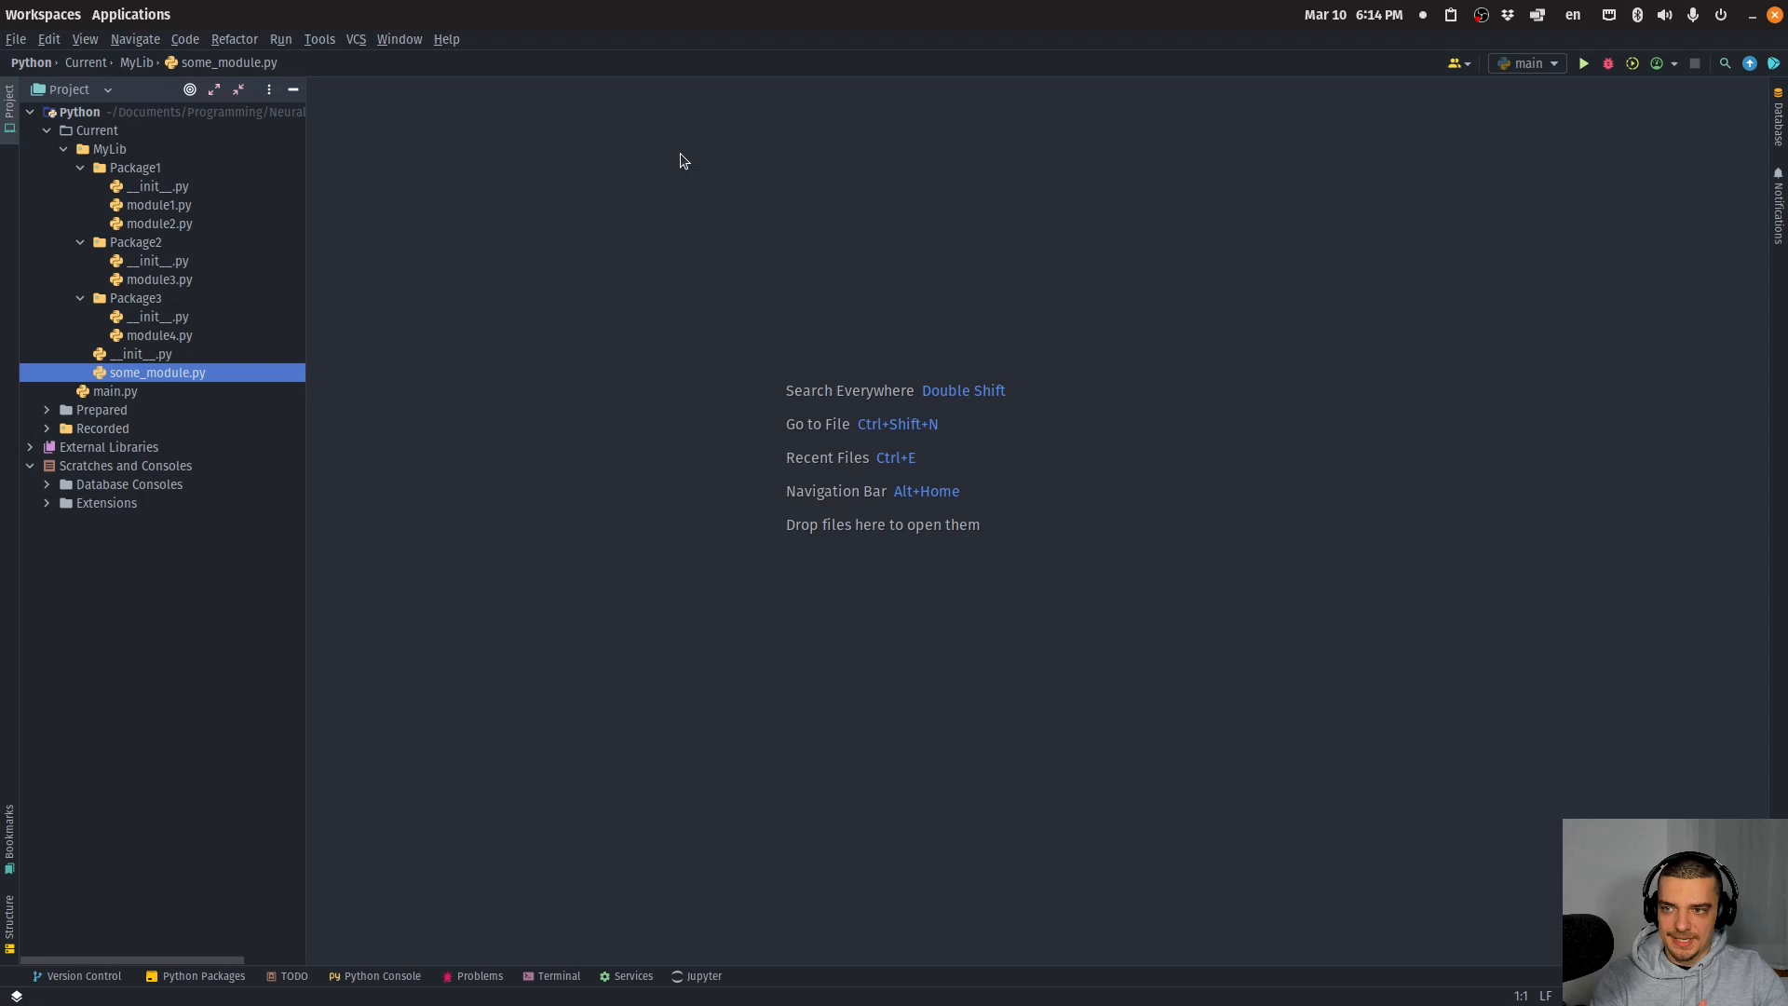
left_click(115, 391)
double_click(115, 391)
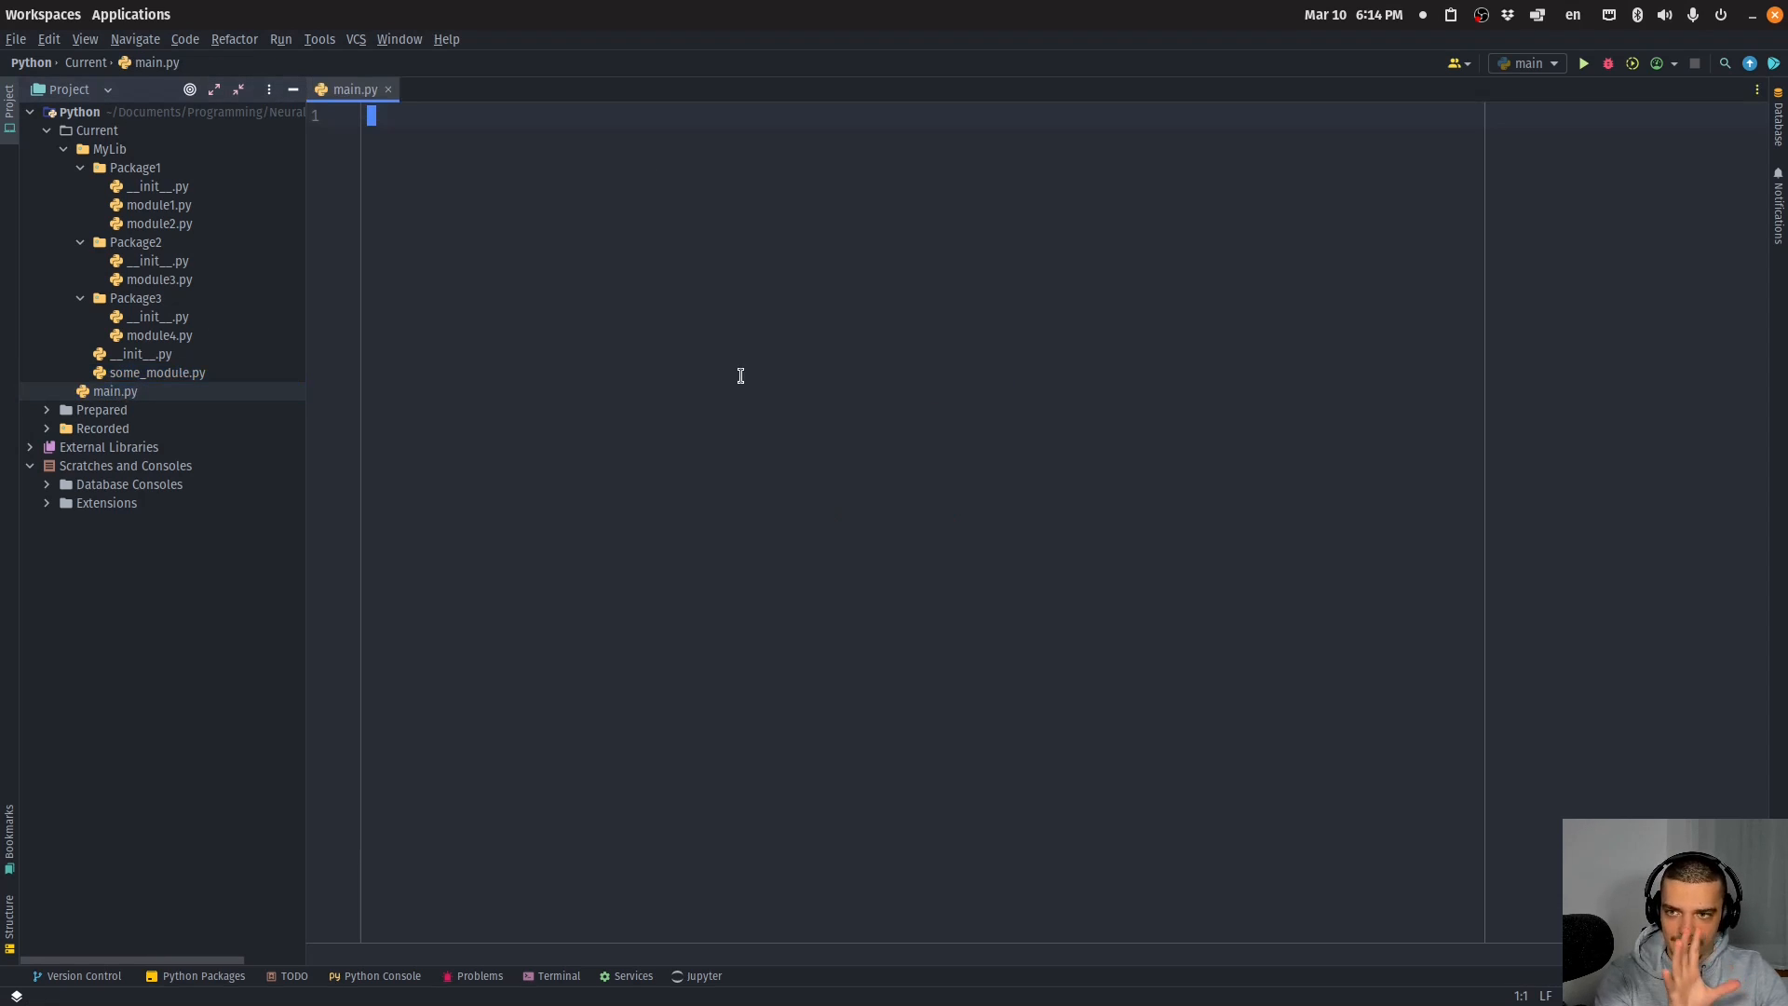
scroll(960, 466, "up", 5)
type("i")
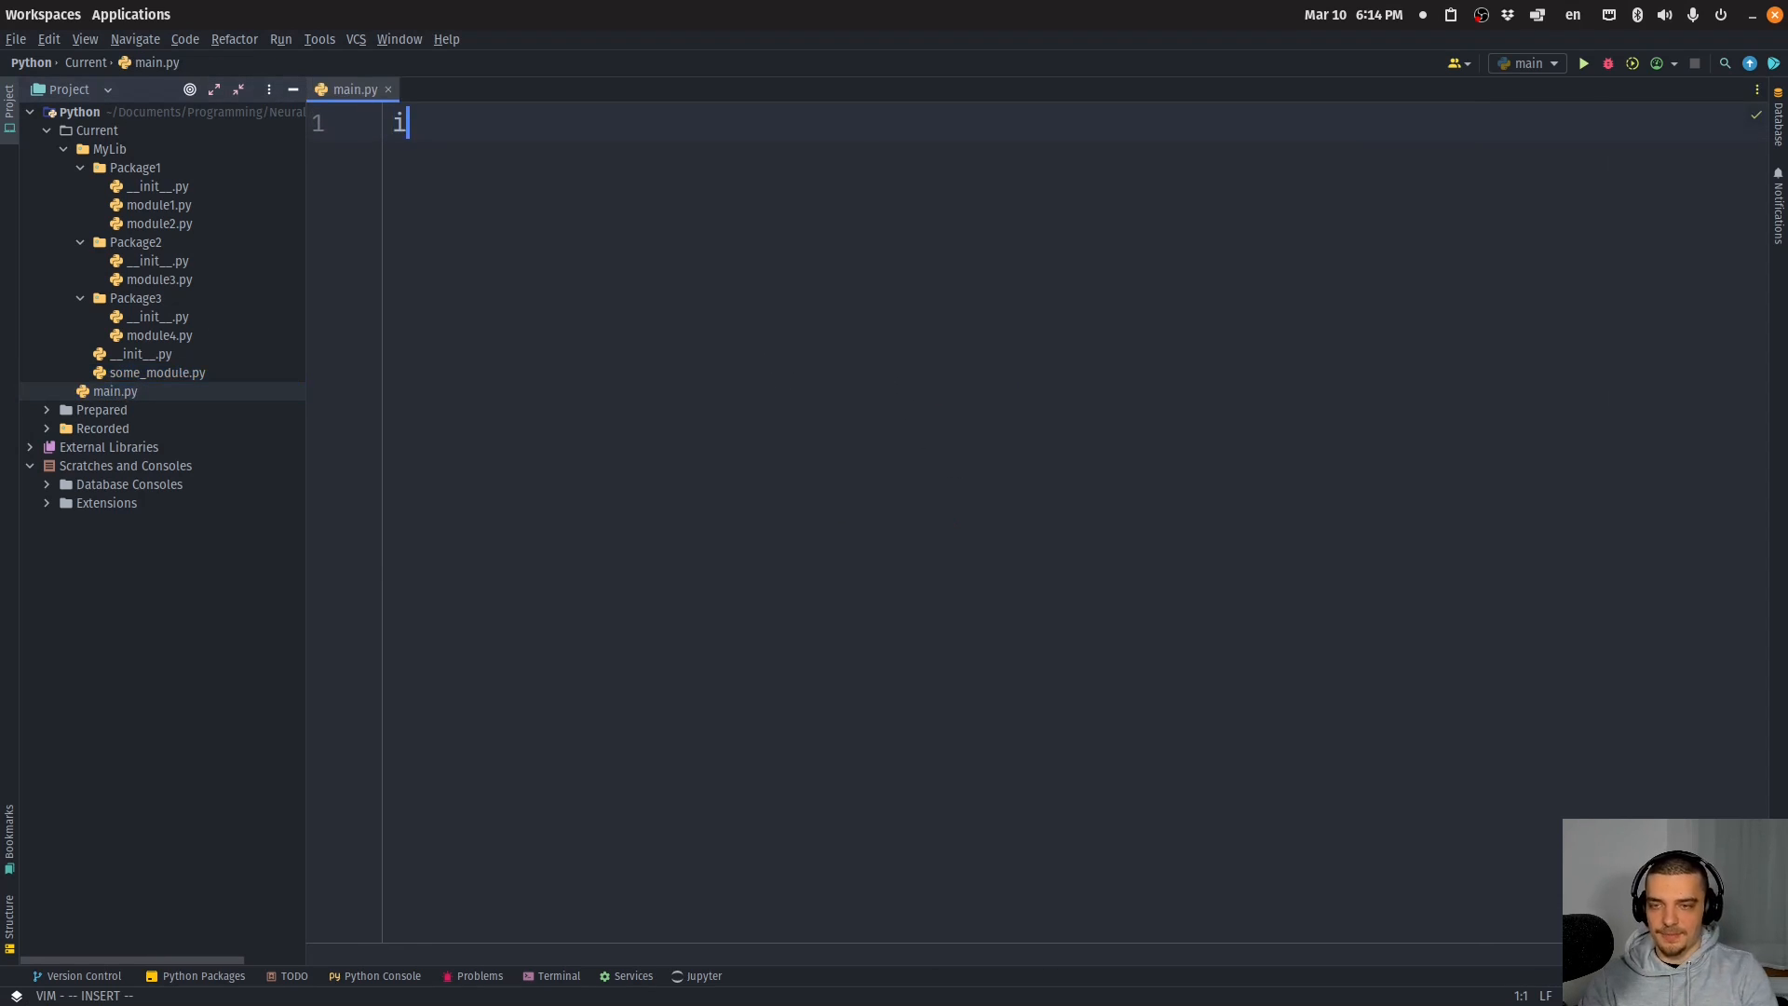
type("import MyLib")
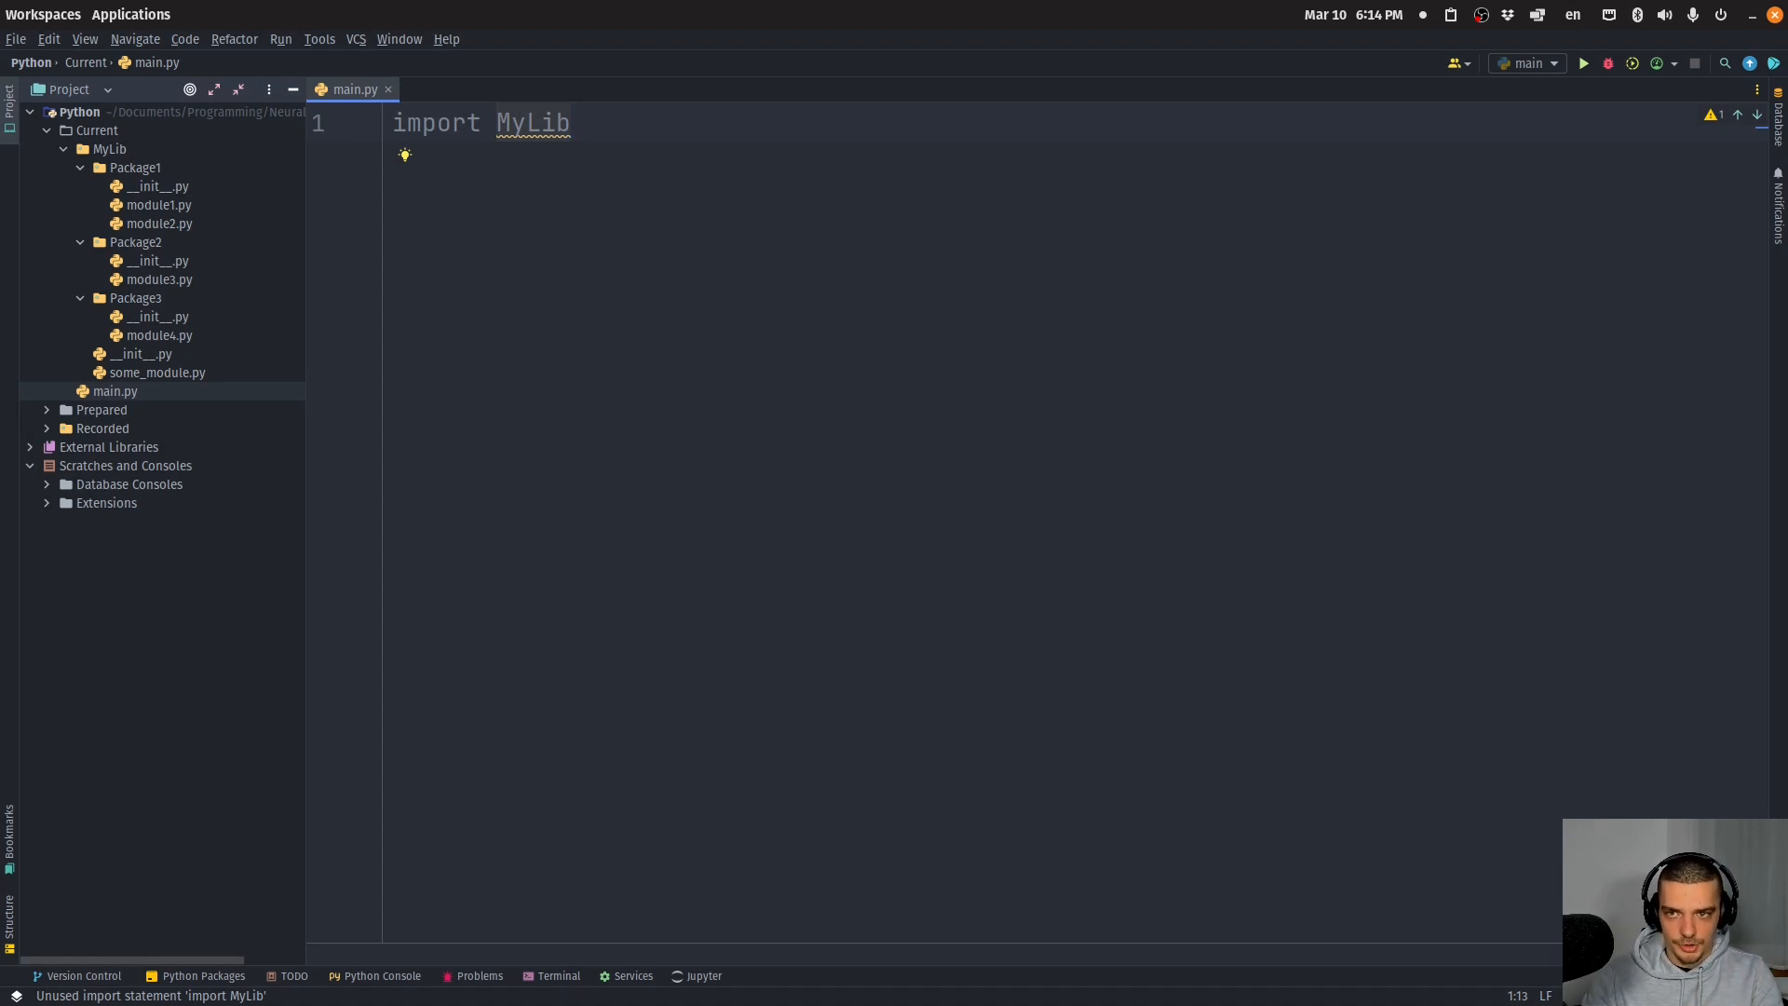
type("oimport MyLib")
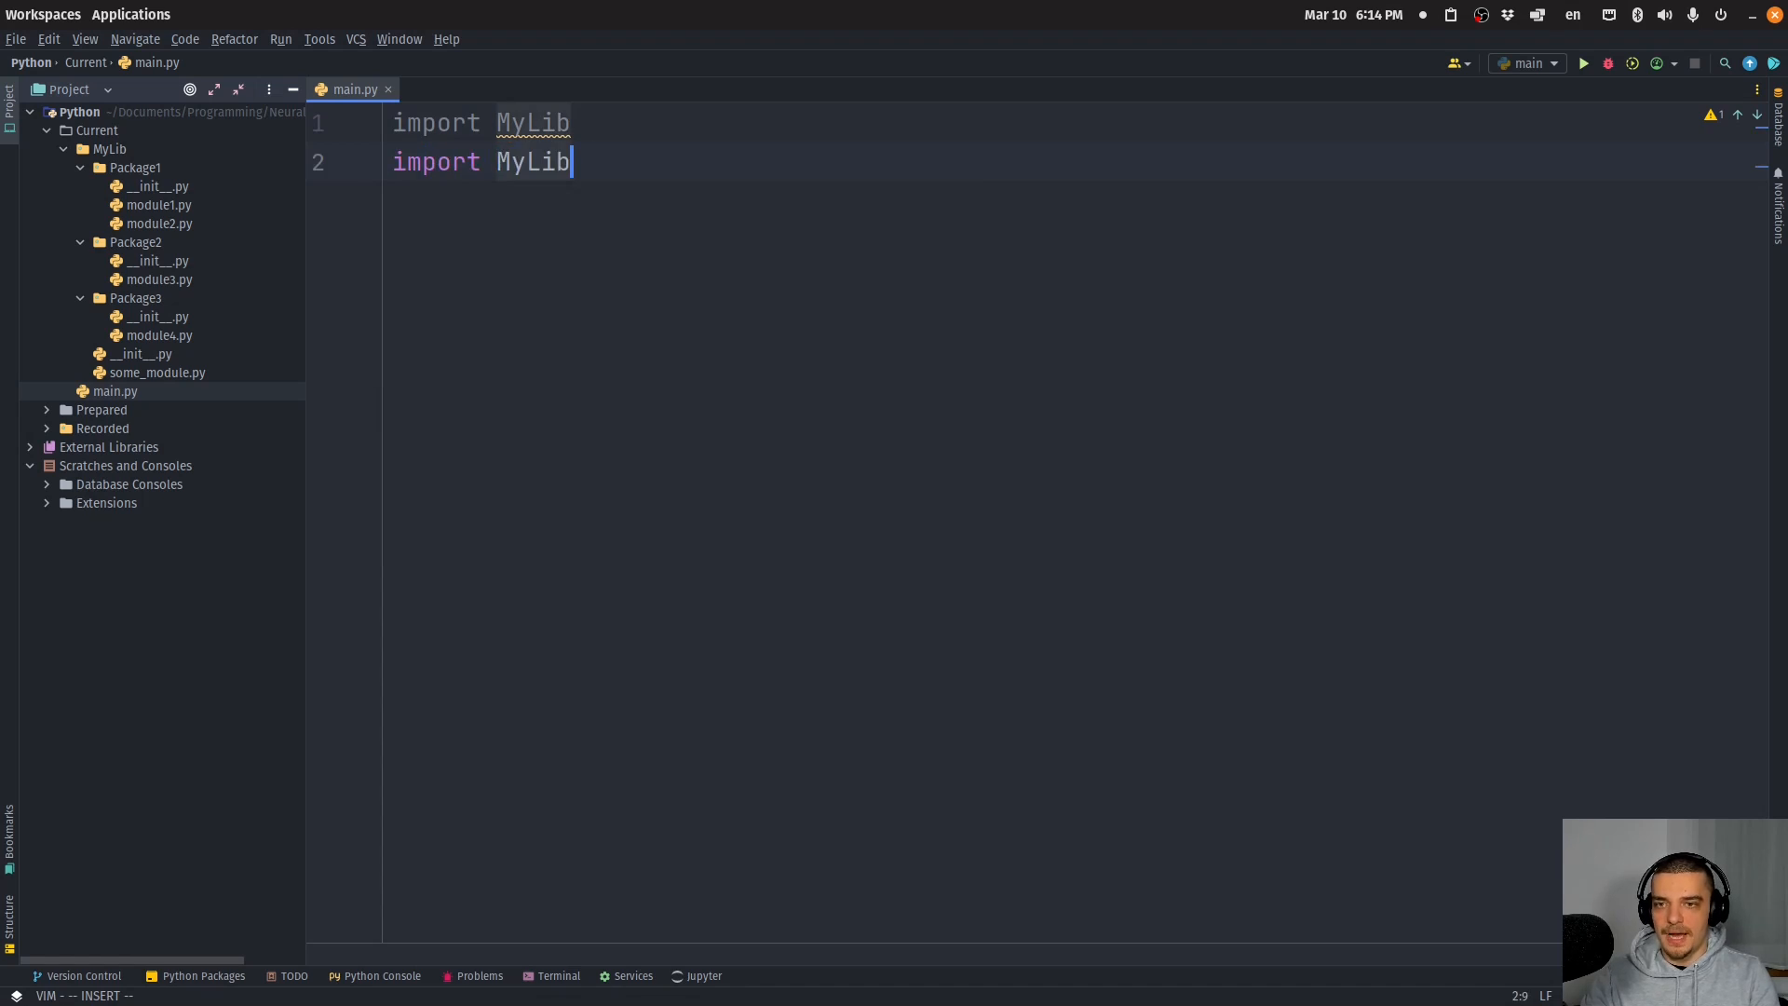
type(".P")
Step: Write 'import MyLib' and 'from MyLib import Package1' using autocompletion
key("Down")
key("Return")
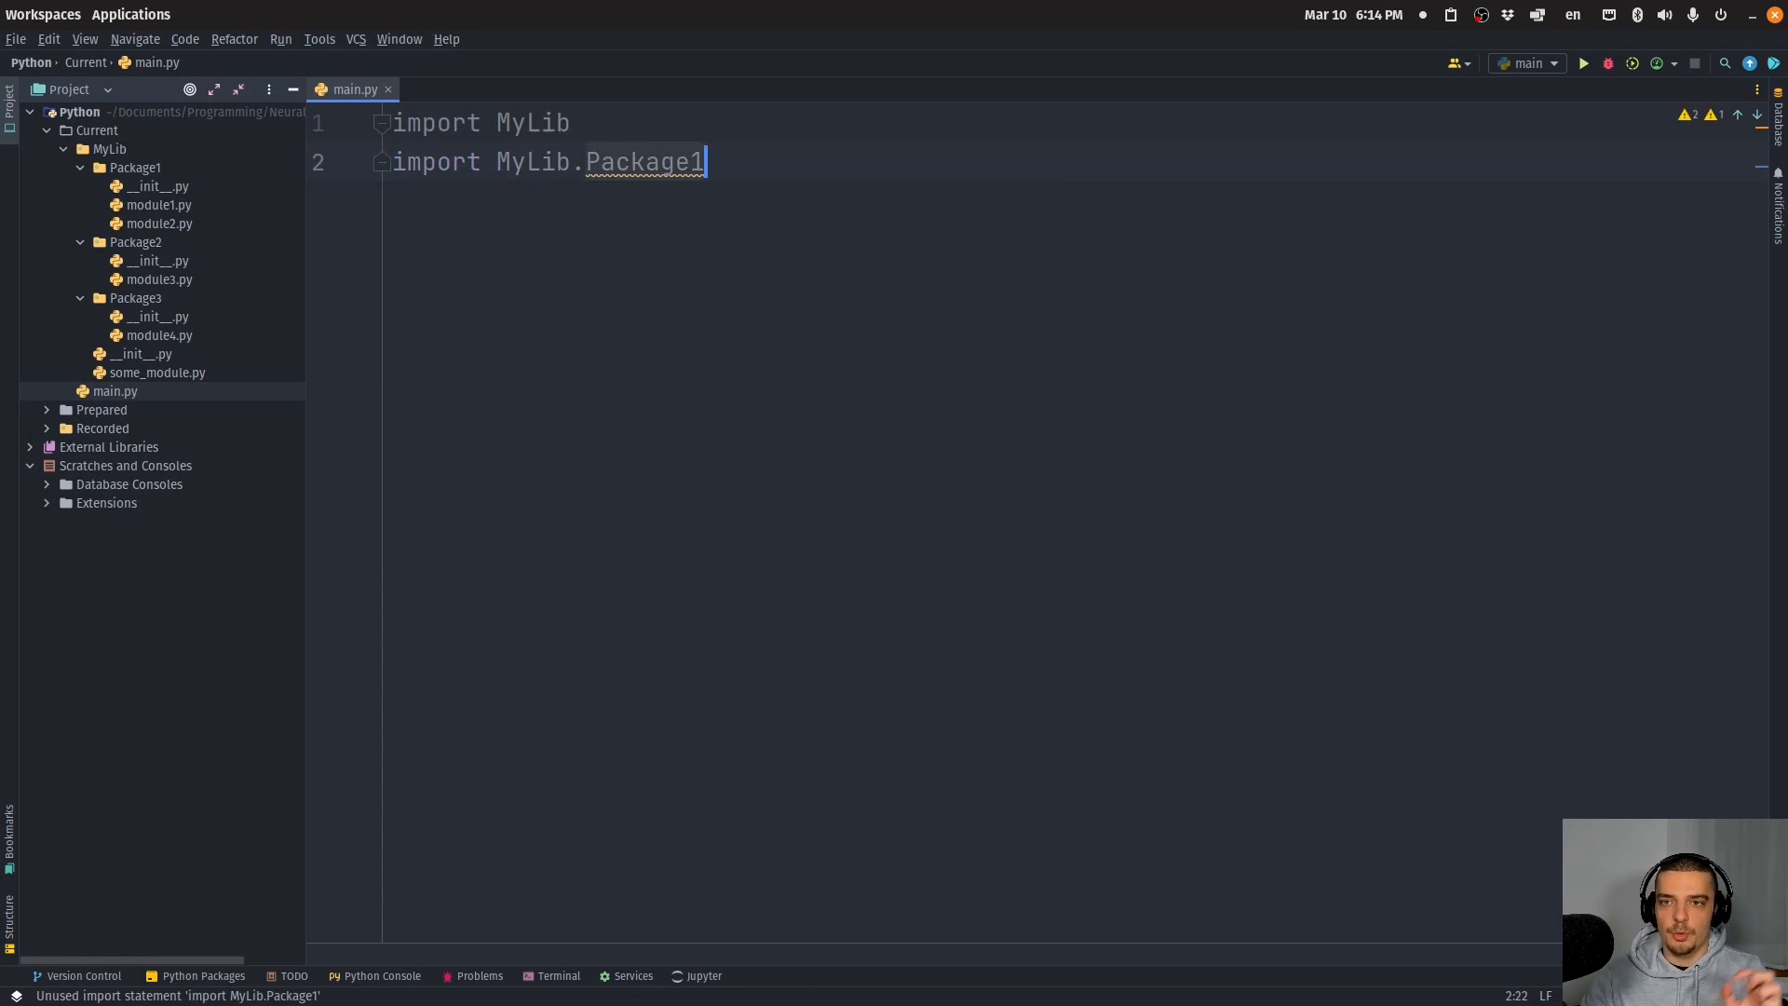
key("Escape")
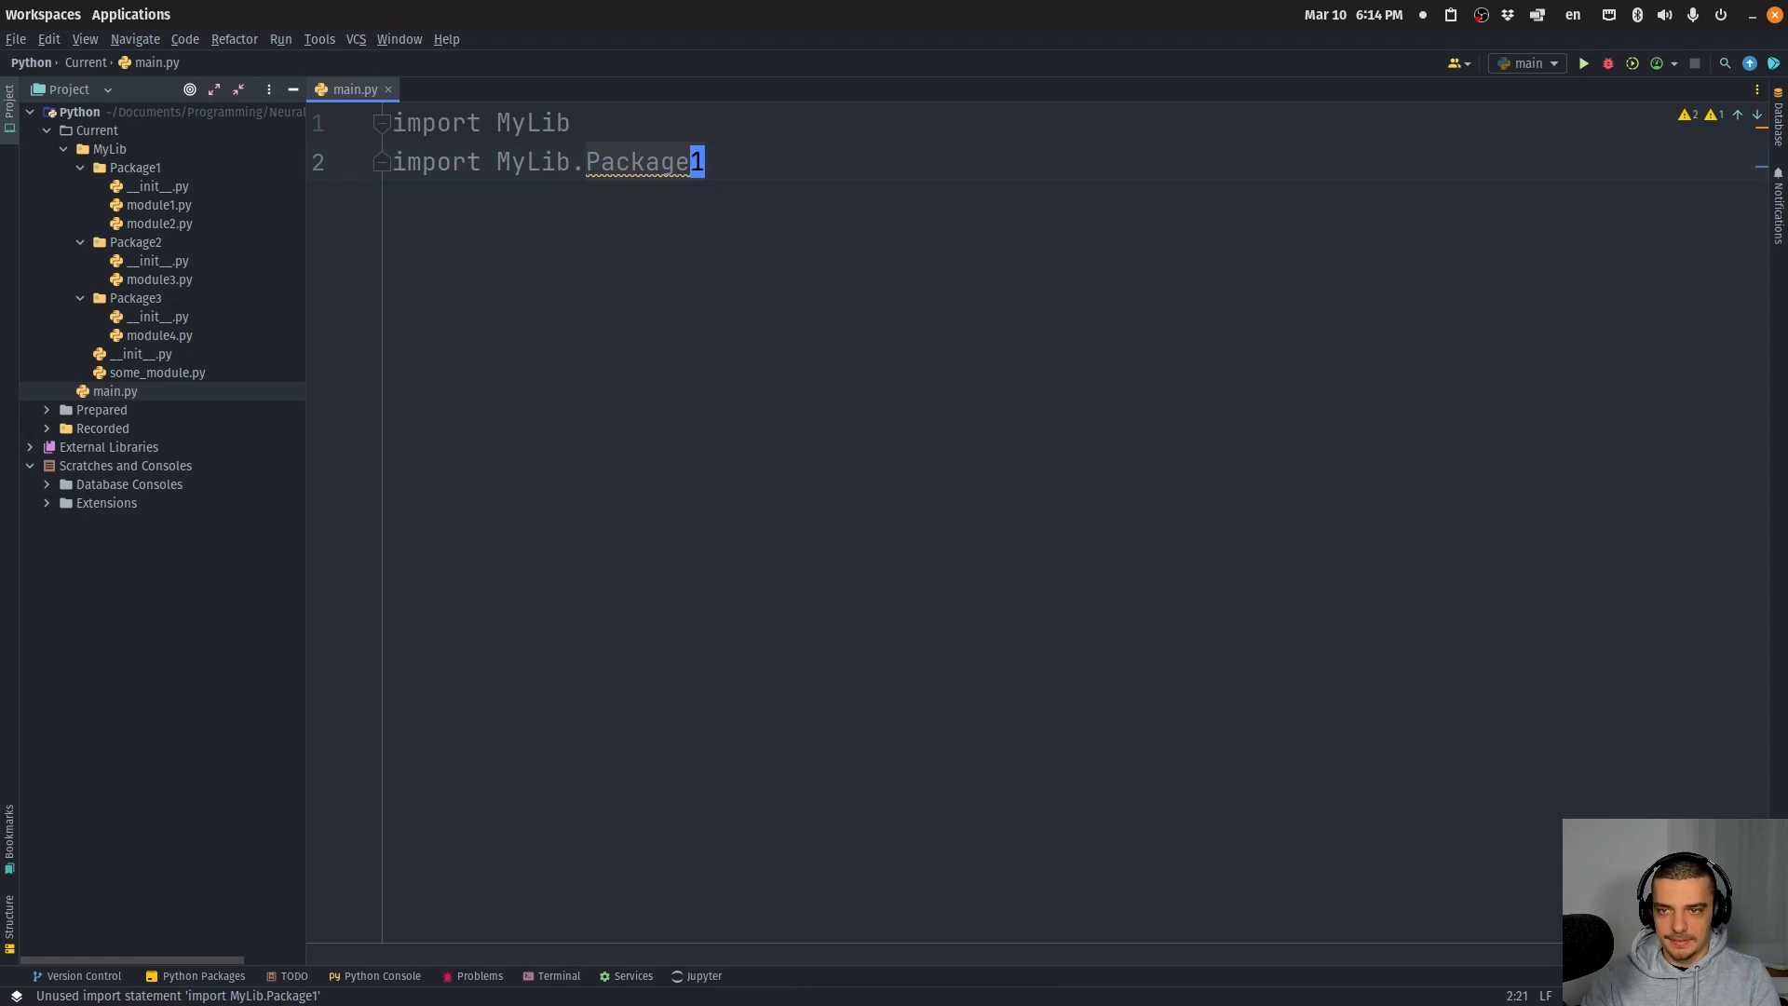
type("ccfrpm")
key("BackSpace")
key("BackSpace")
key("BackSpace")
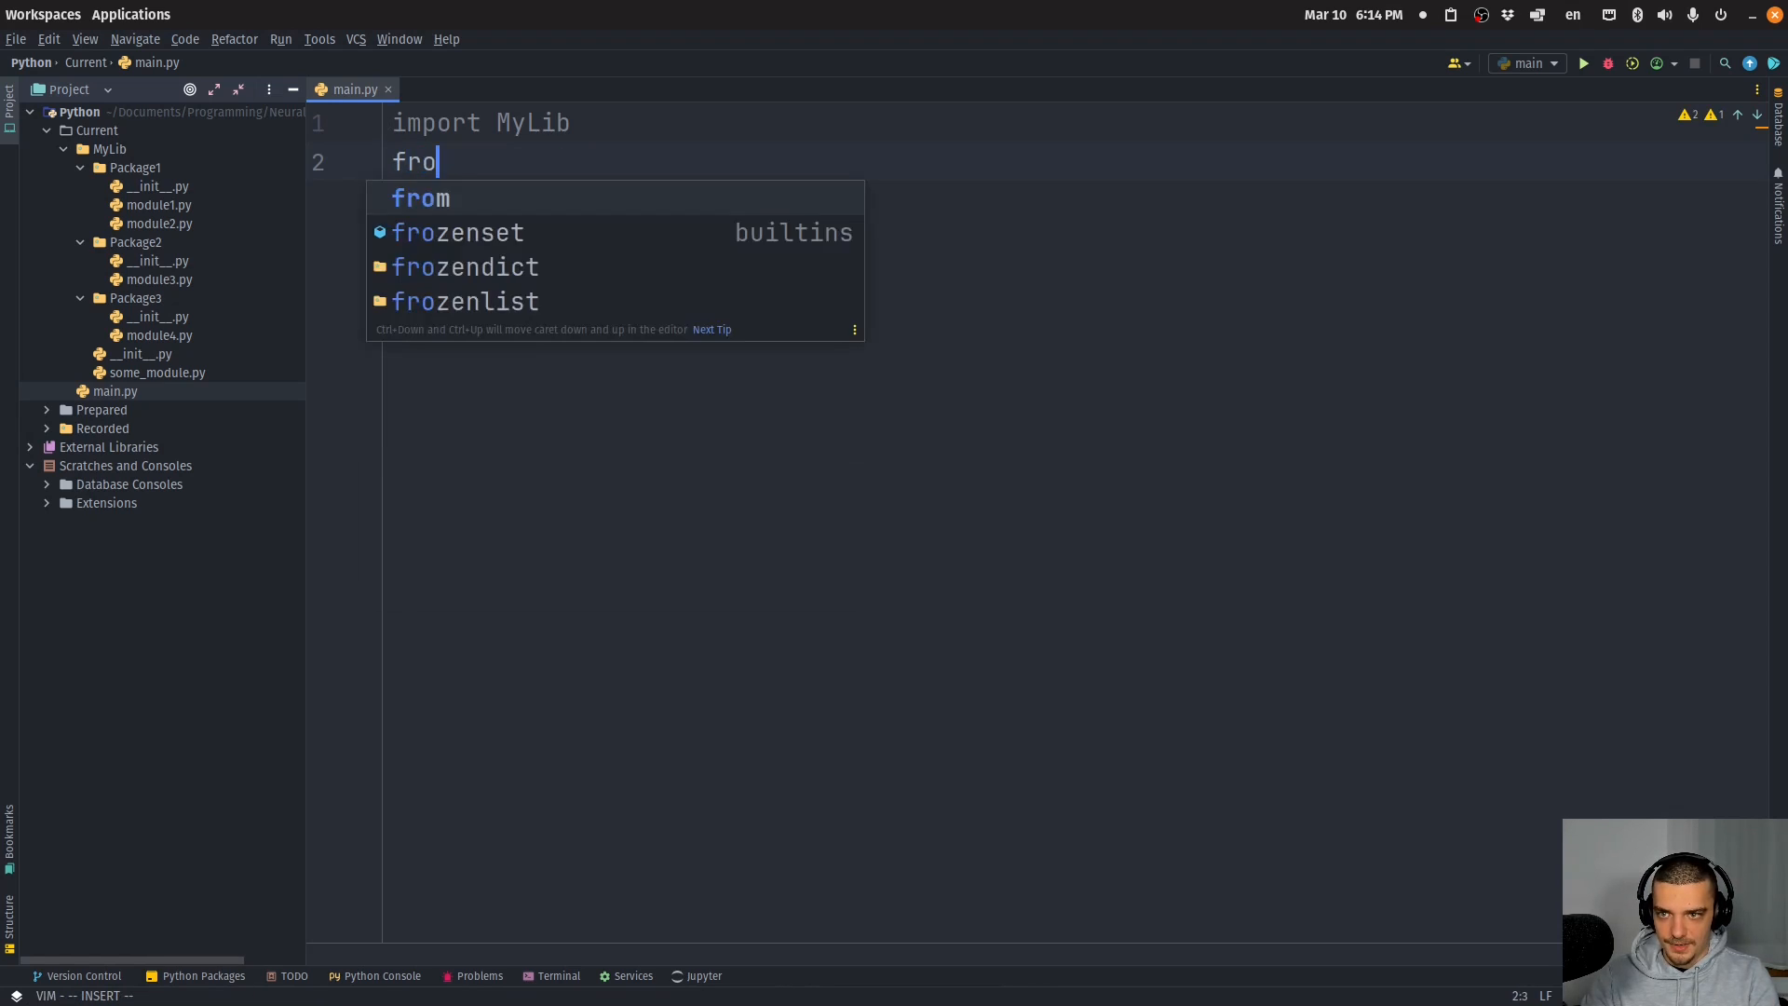
type("om M")
key("Tab")
type("im")
key("Tab")
type("p")
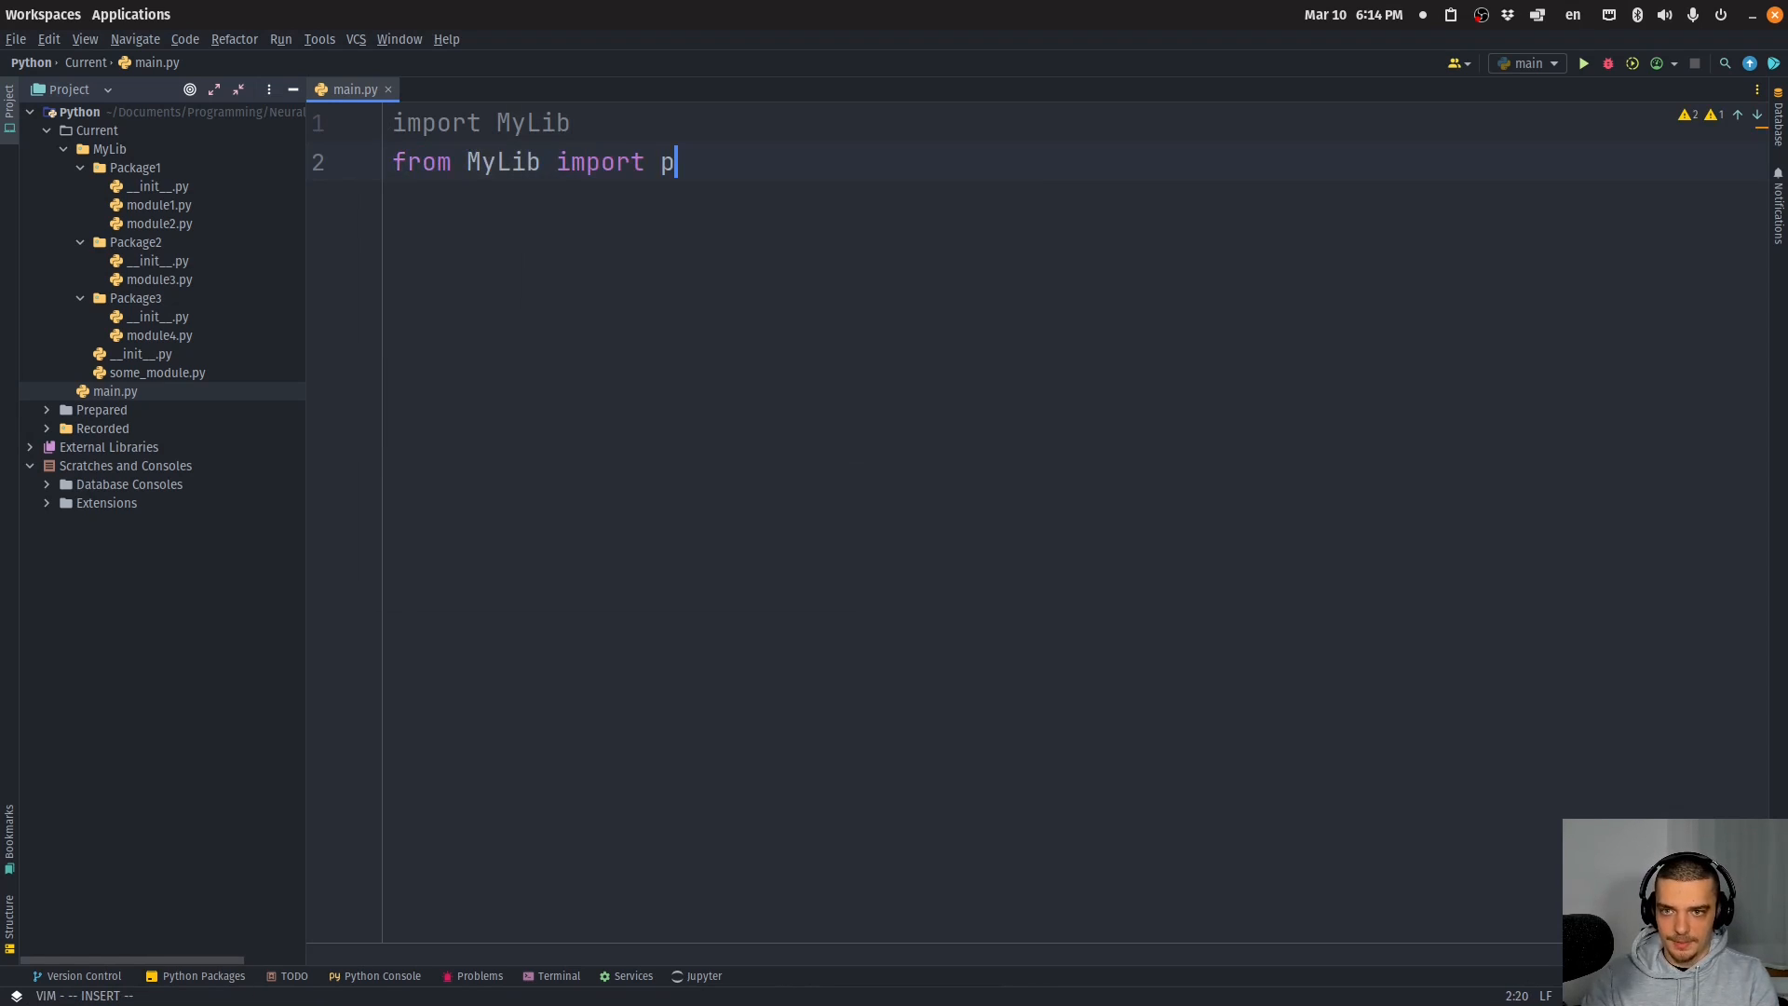
key("BackSpace")
type("P")
key("Tab")
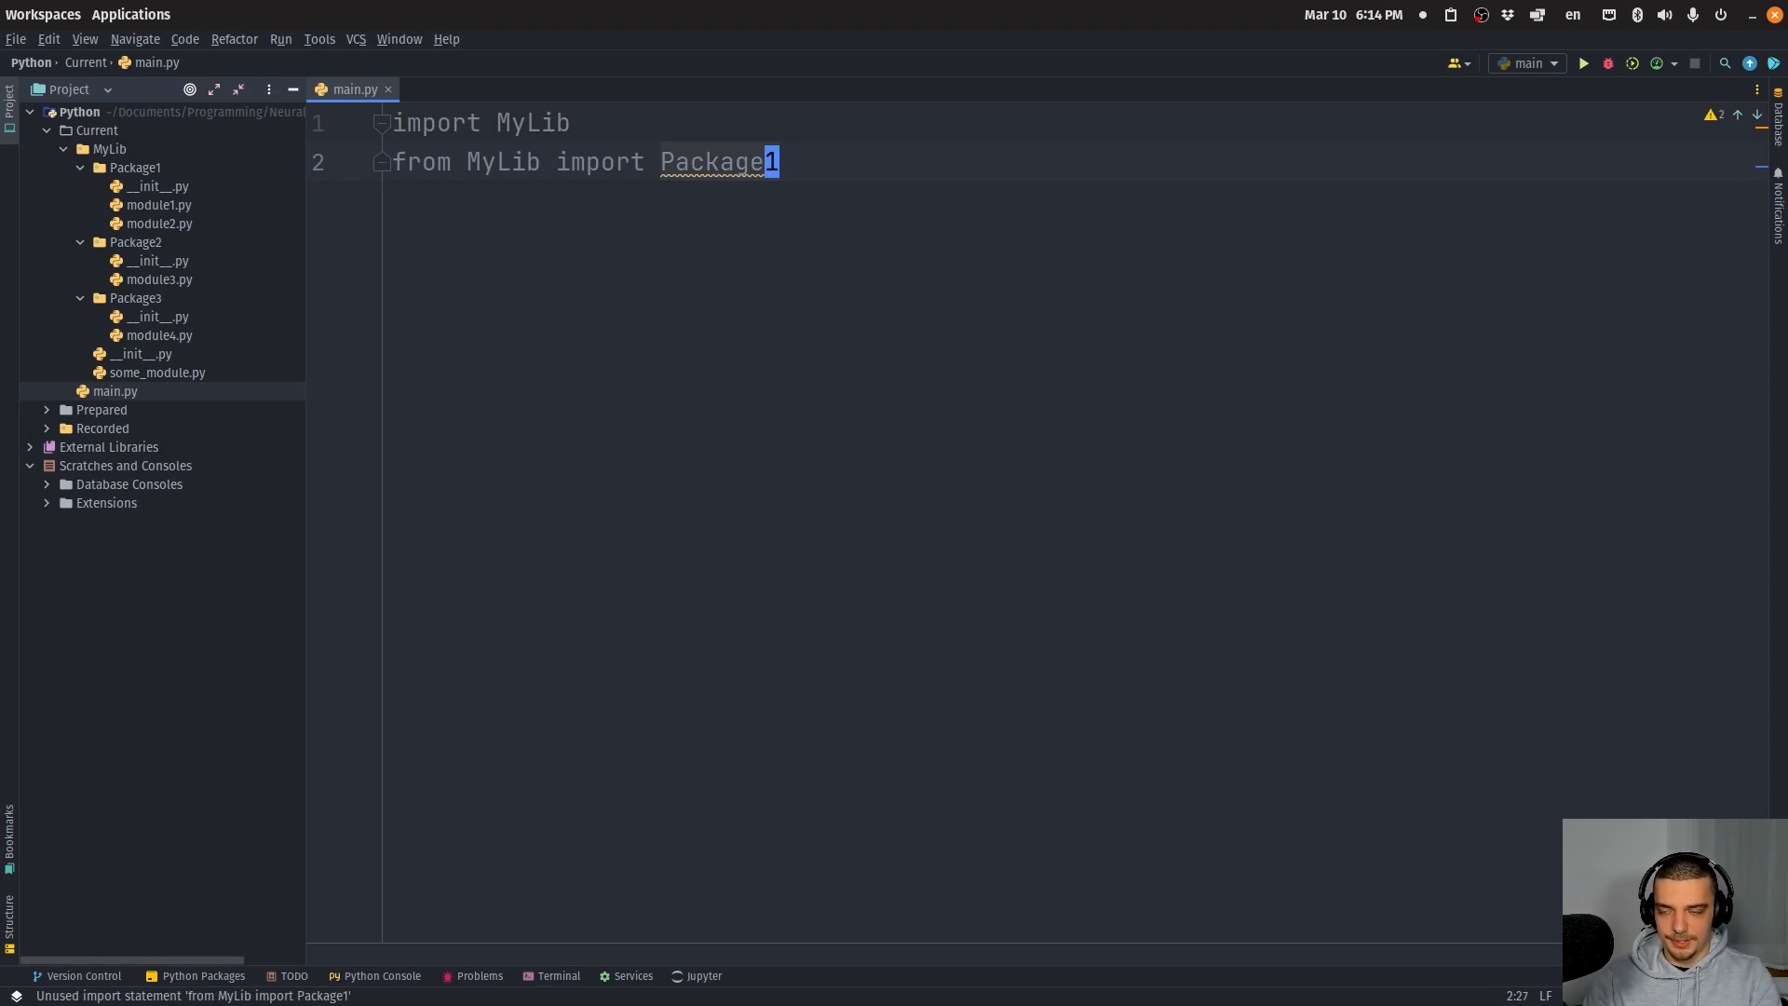
type("ofr")
type("om ")
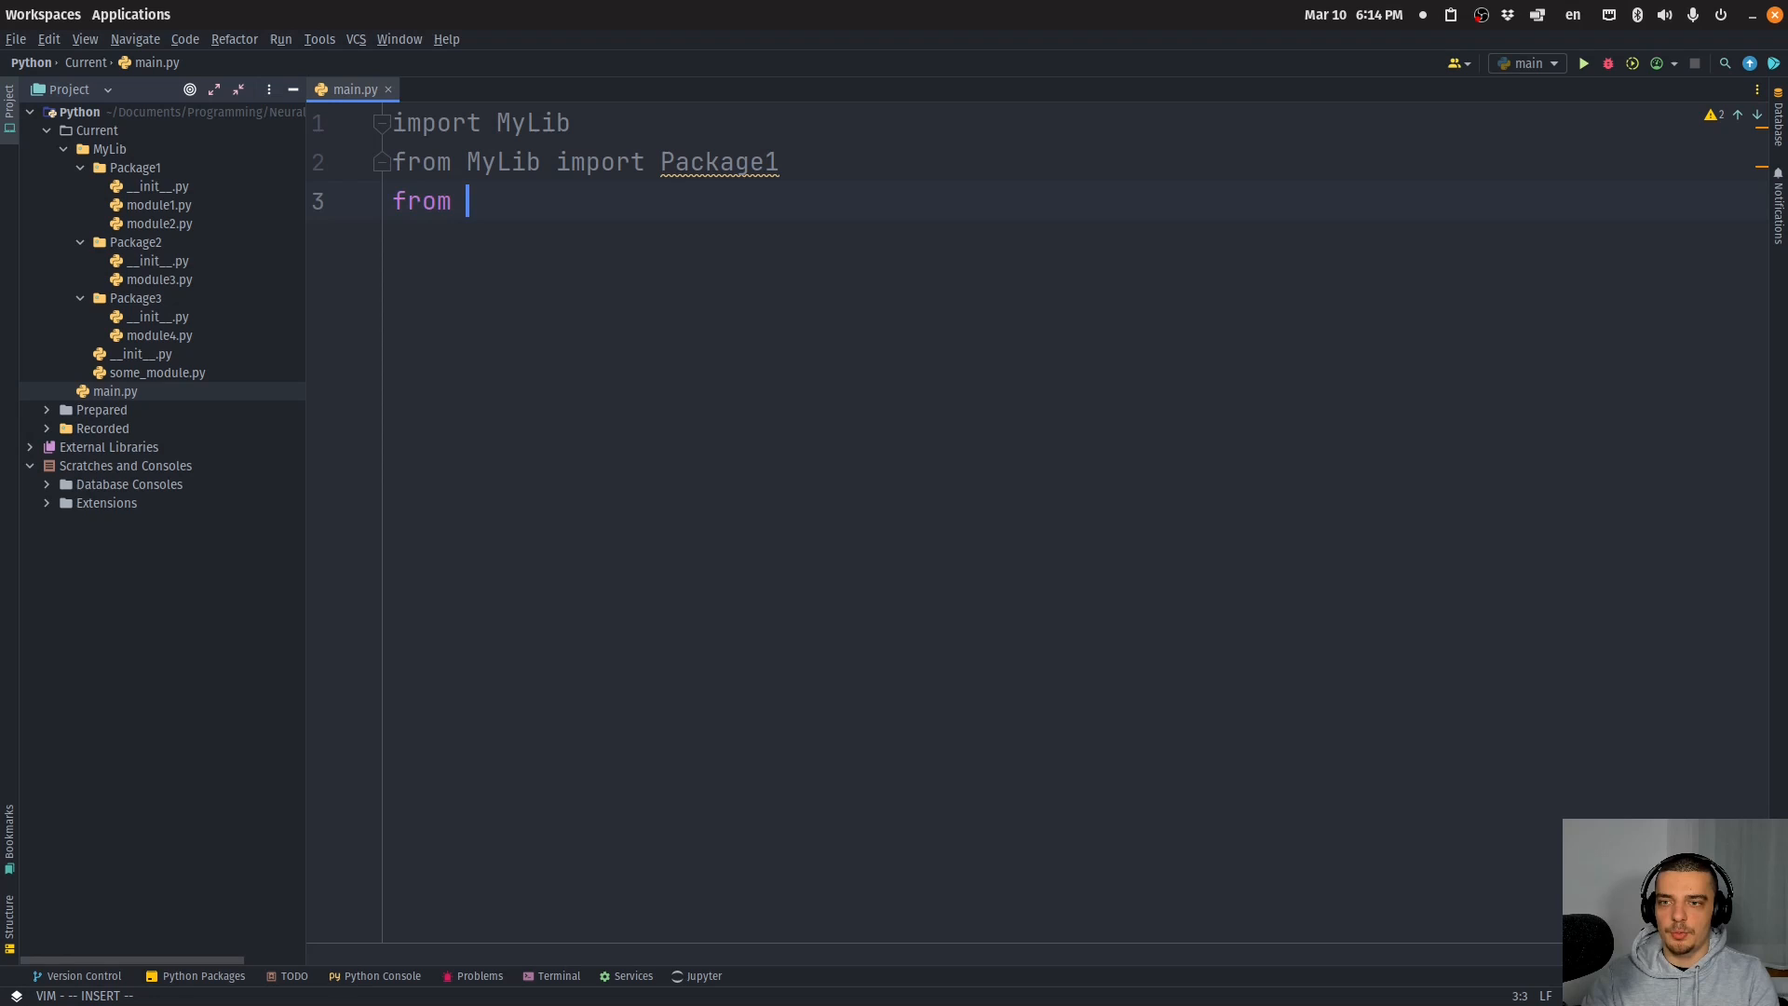
type("MyLib.")
Step: Add the line 'from MyLib.Package1 import module1'
key("Down")
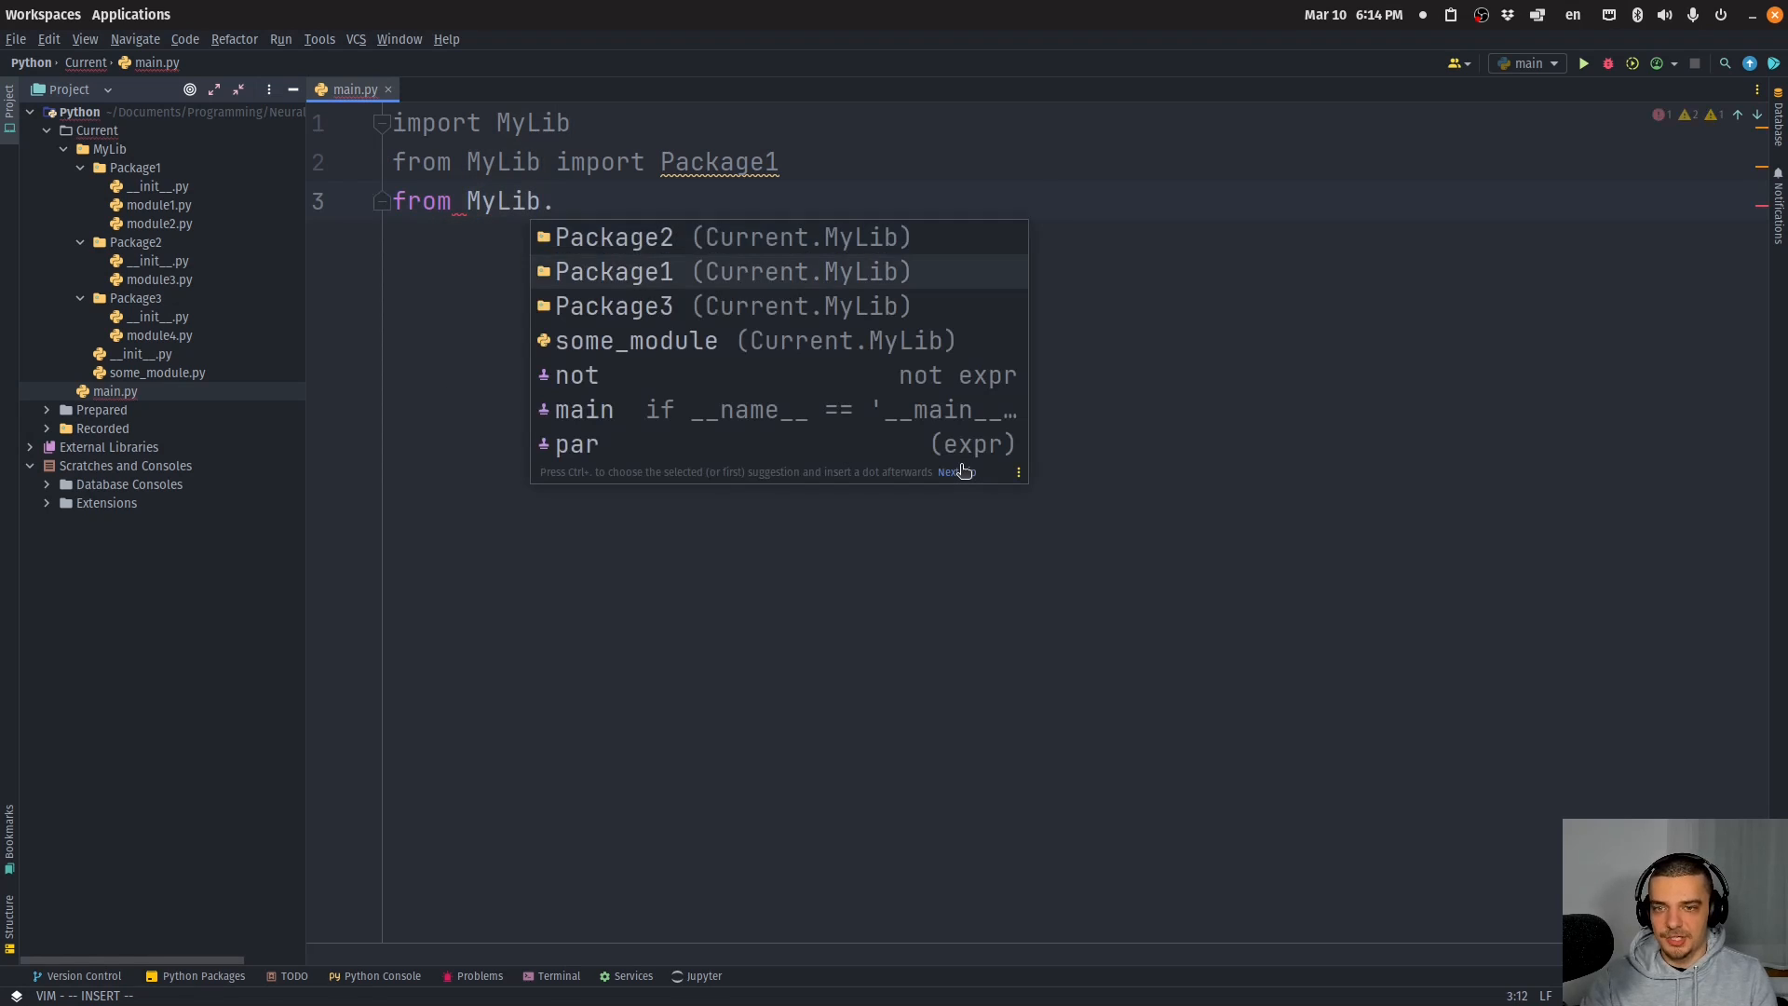
key("Return")
type("import ")
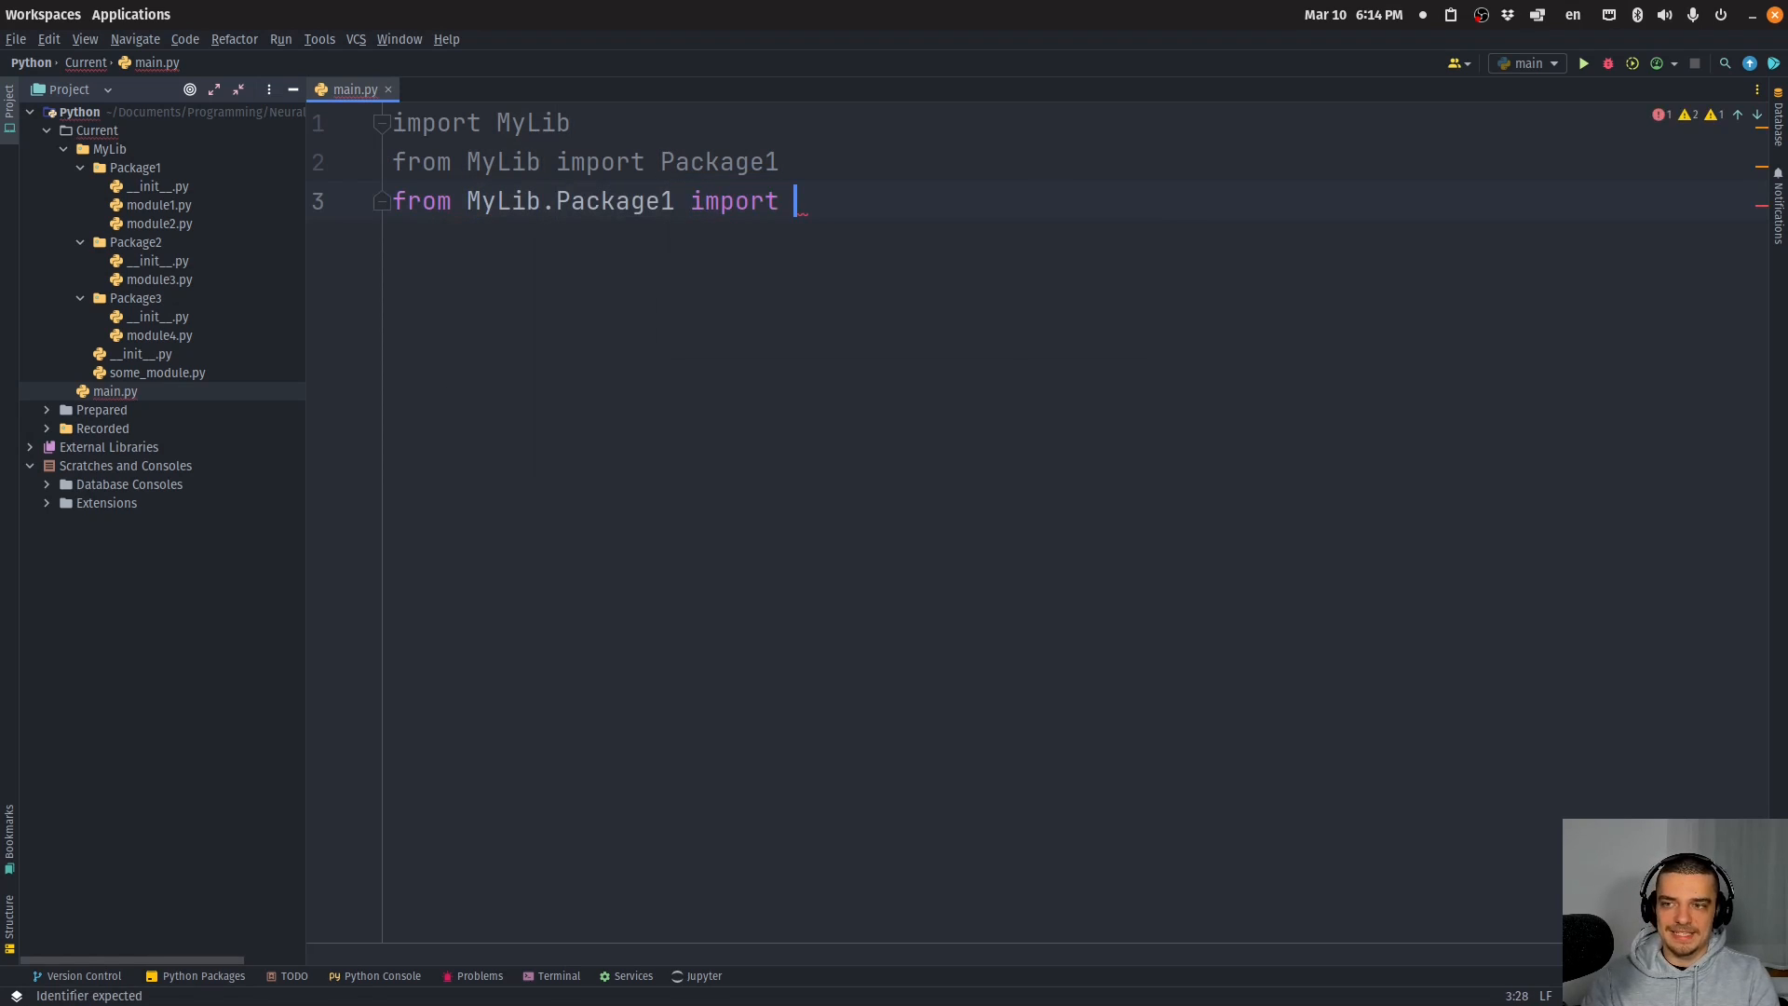
type("m\\")
key("Return")
key("BackSpace")
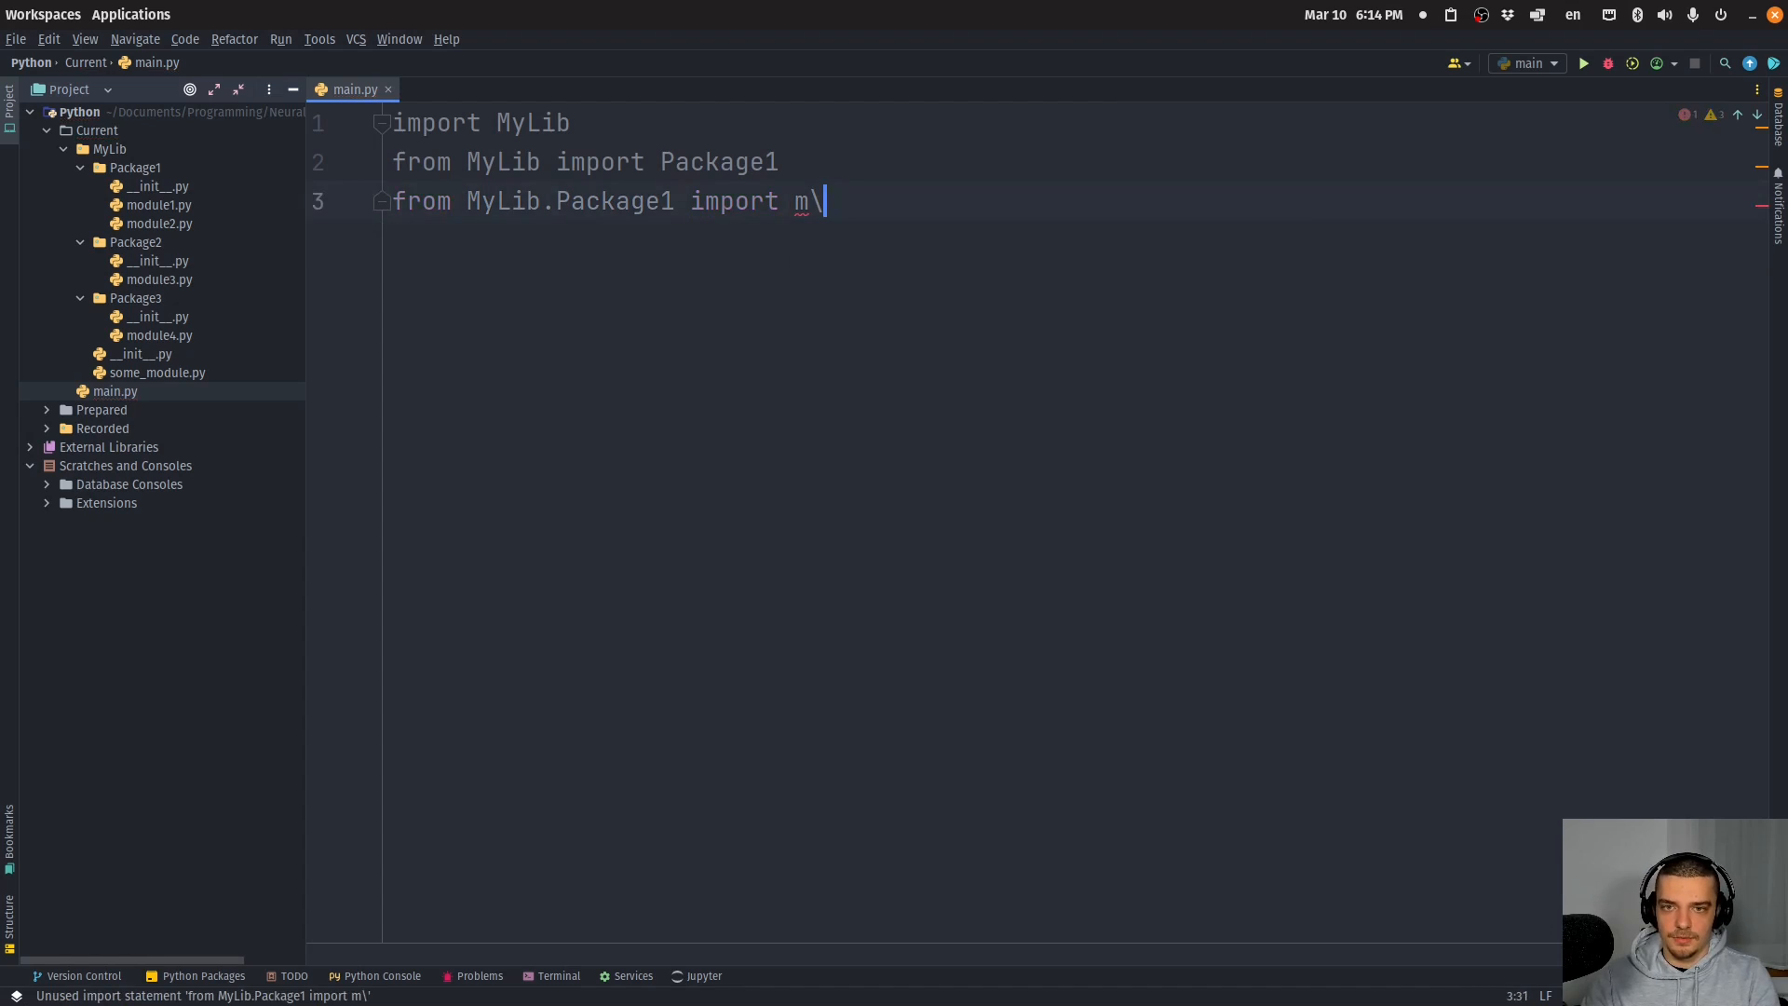
key("BackSpace")
type("od")
key("Return")
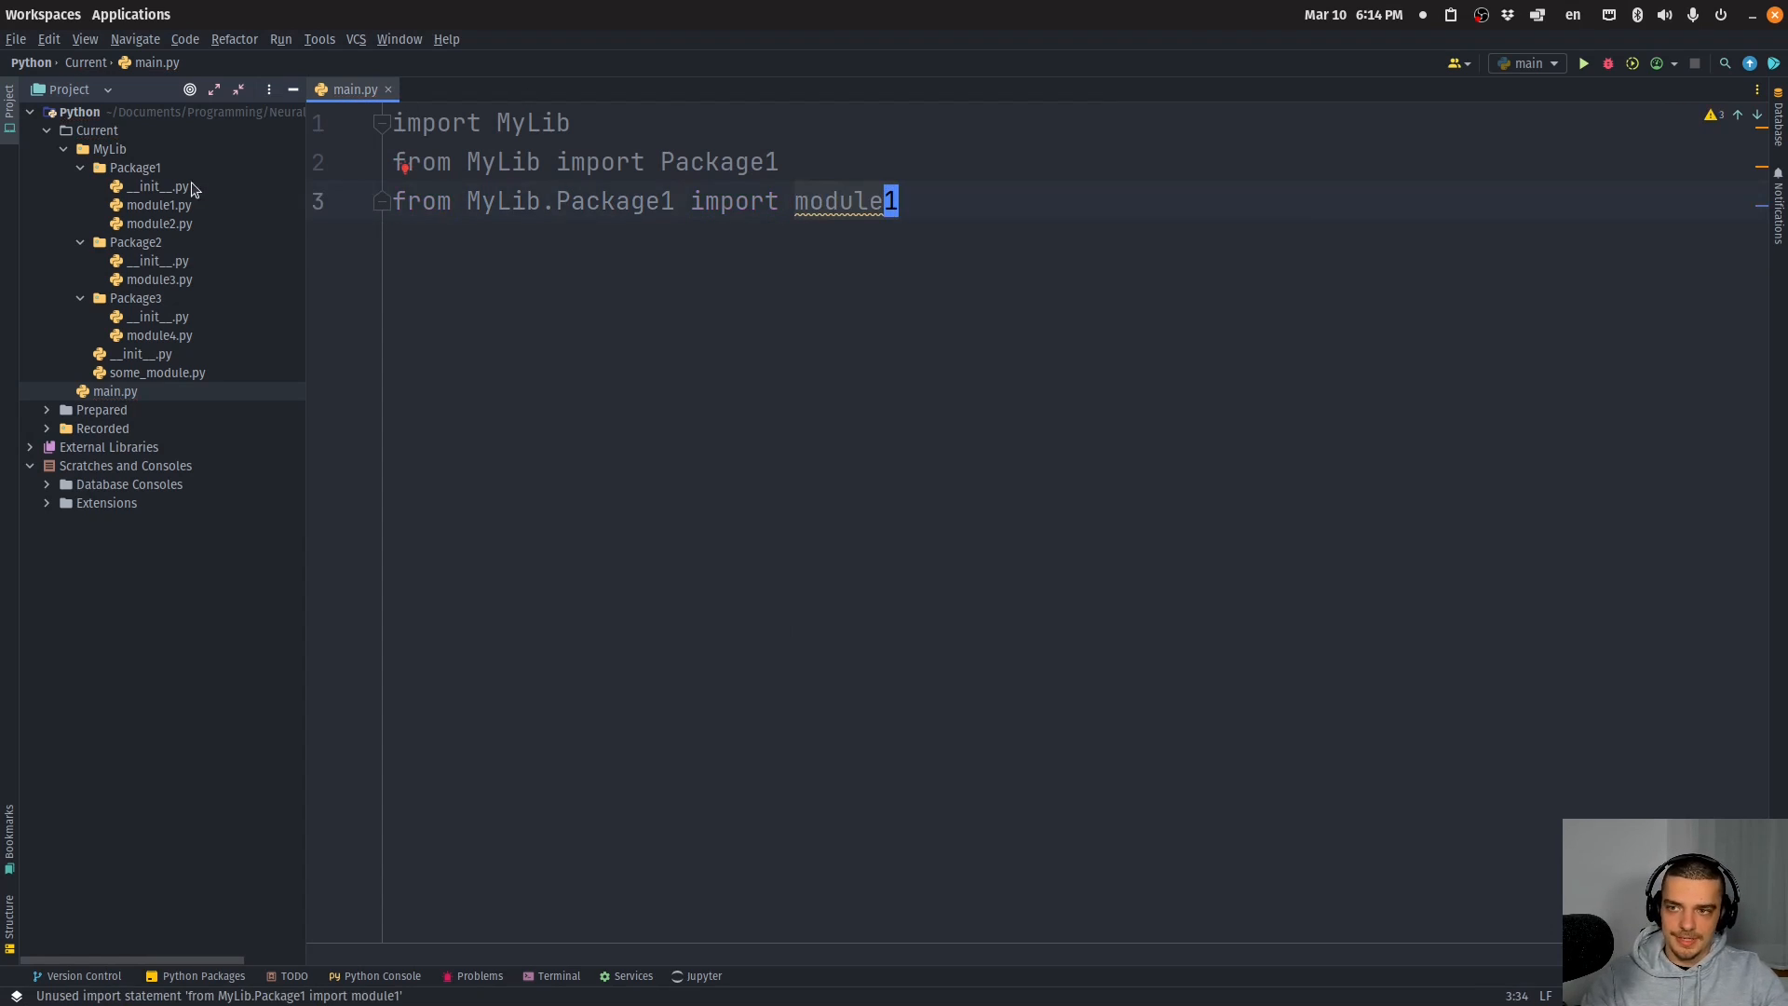
Step: In module1.py write def myfunction1(): returning 'Hello'
double_click(158, 206)
type("def ")
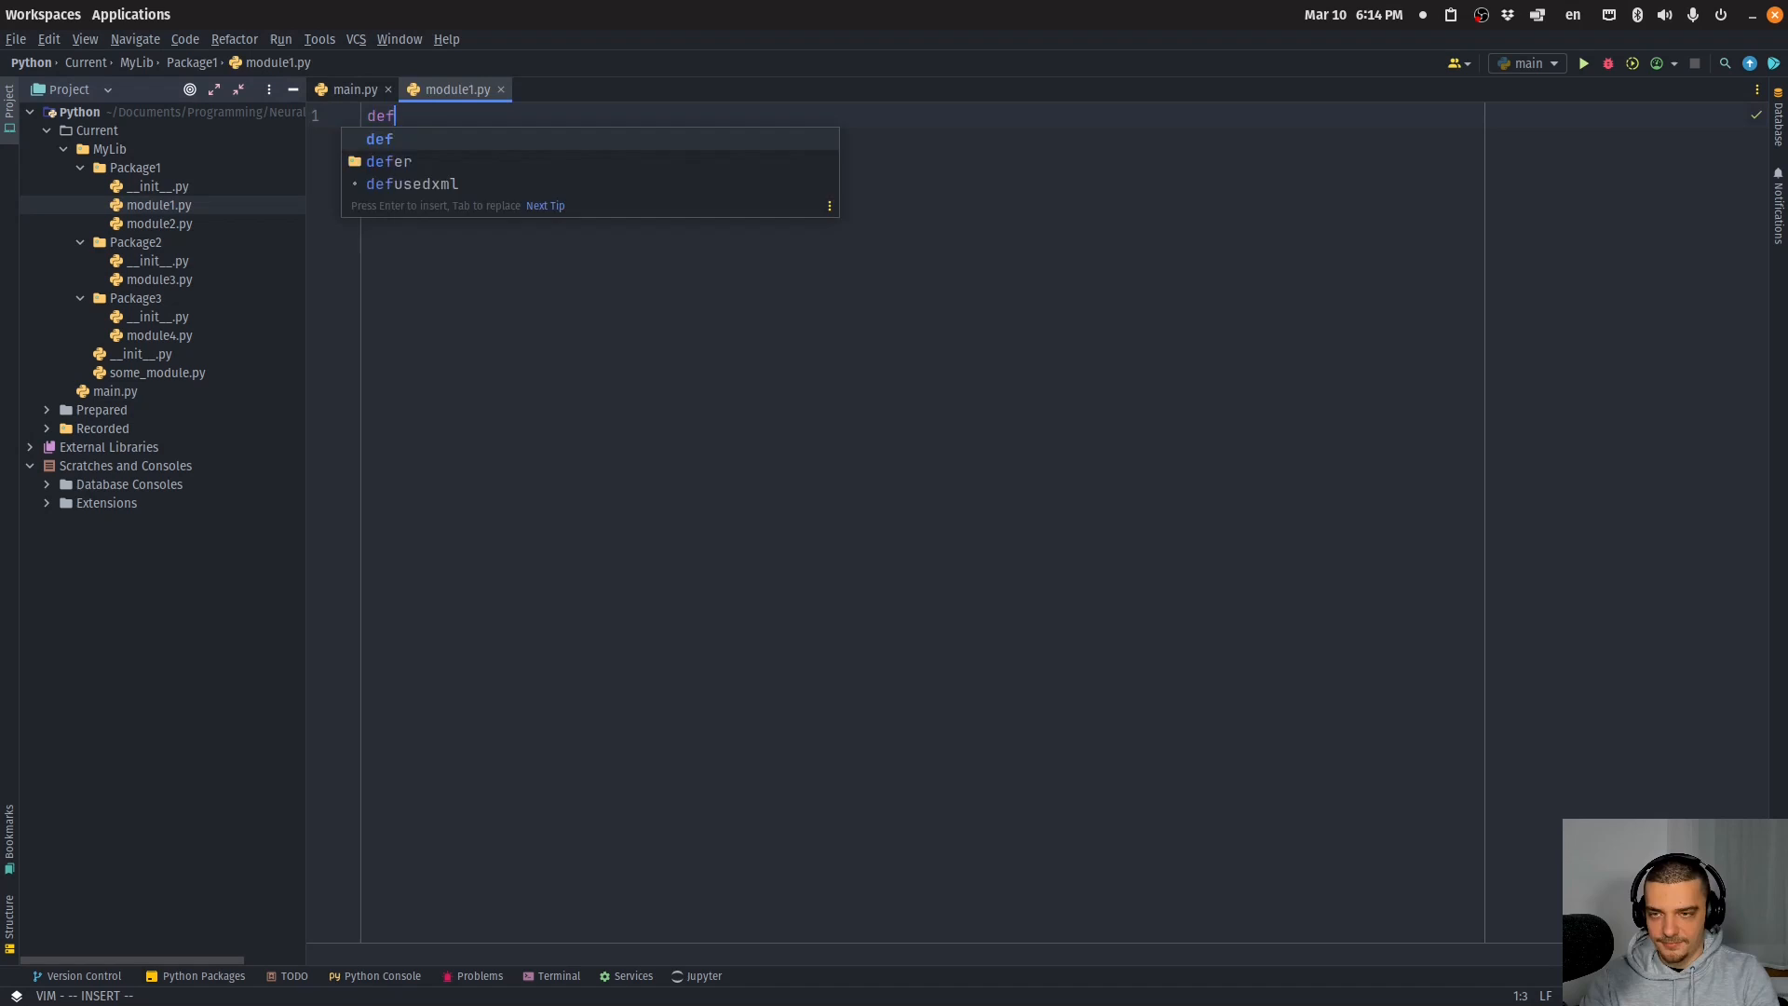
type("m")
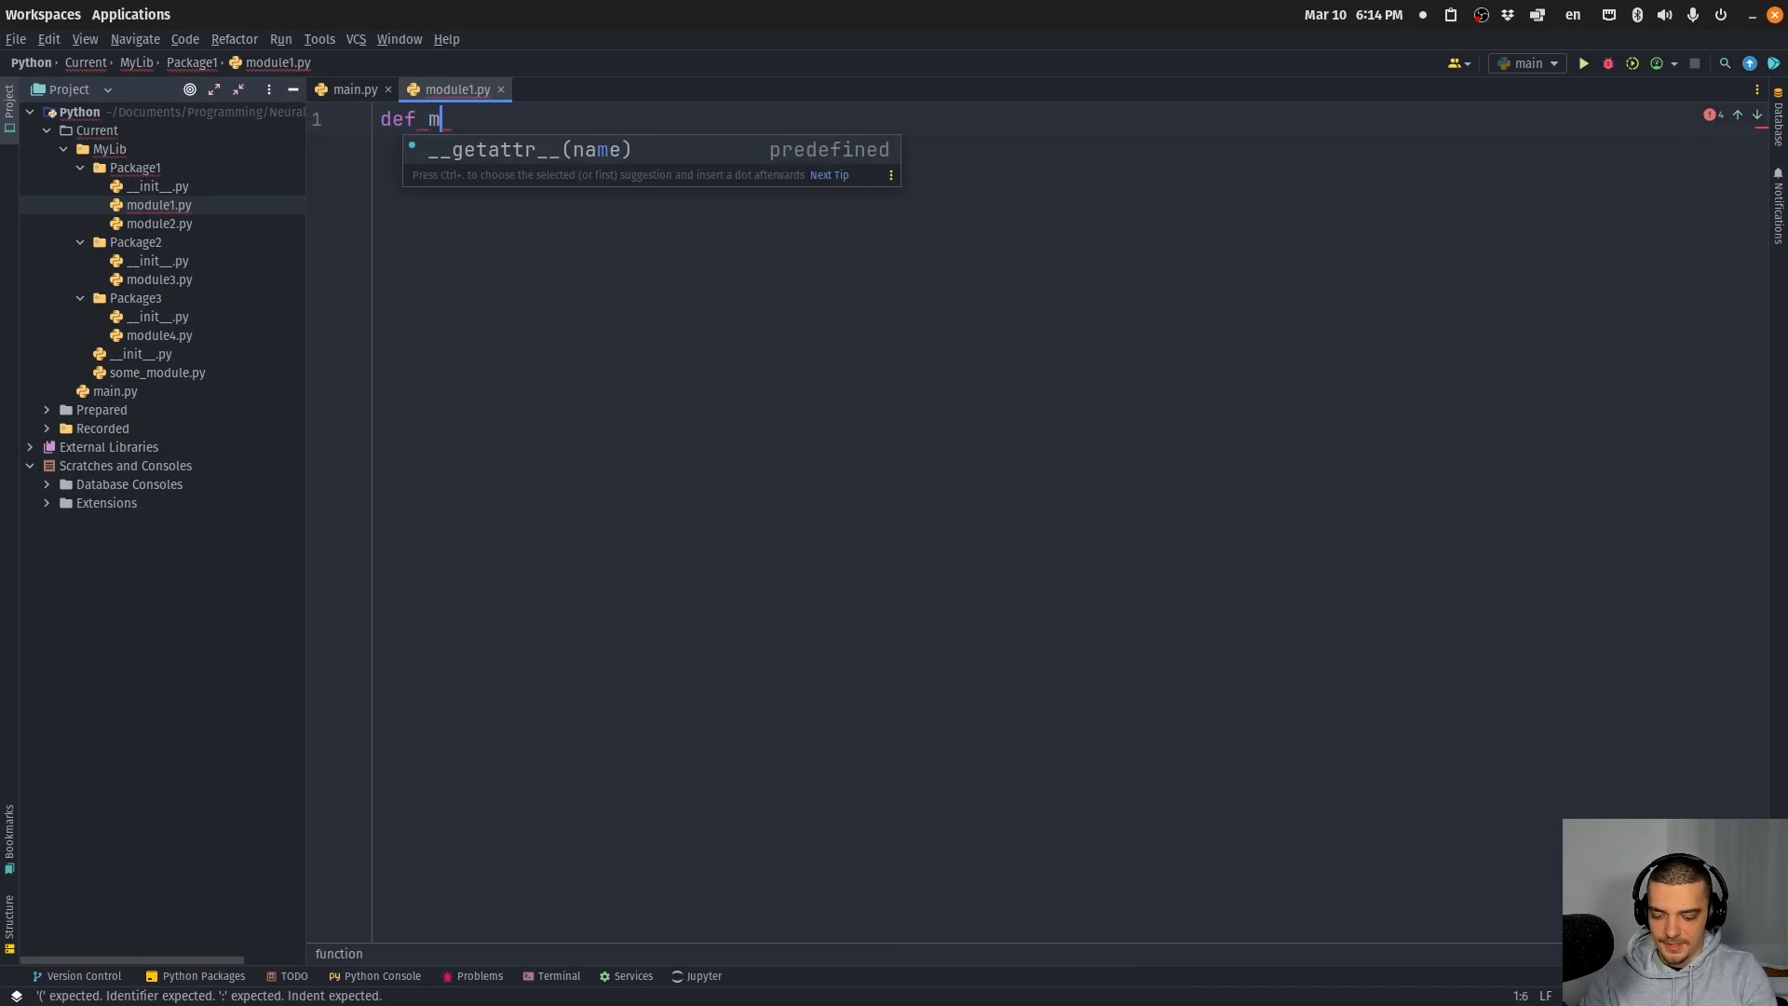
type("yfunction1():")
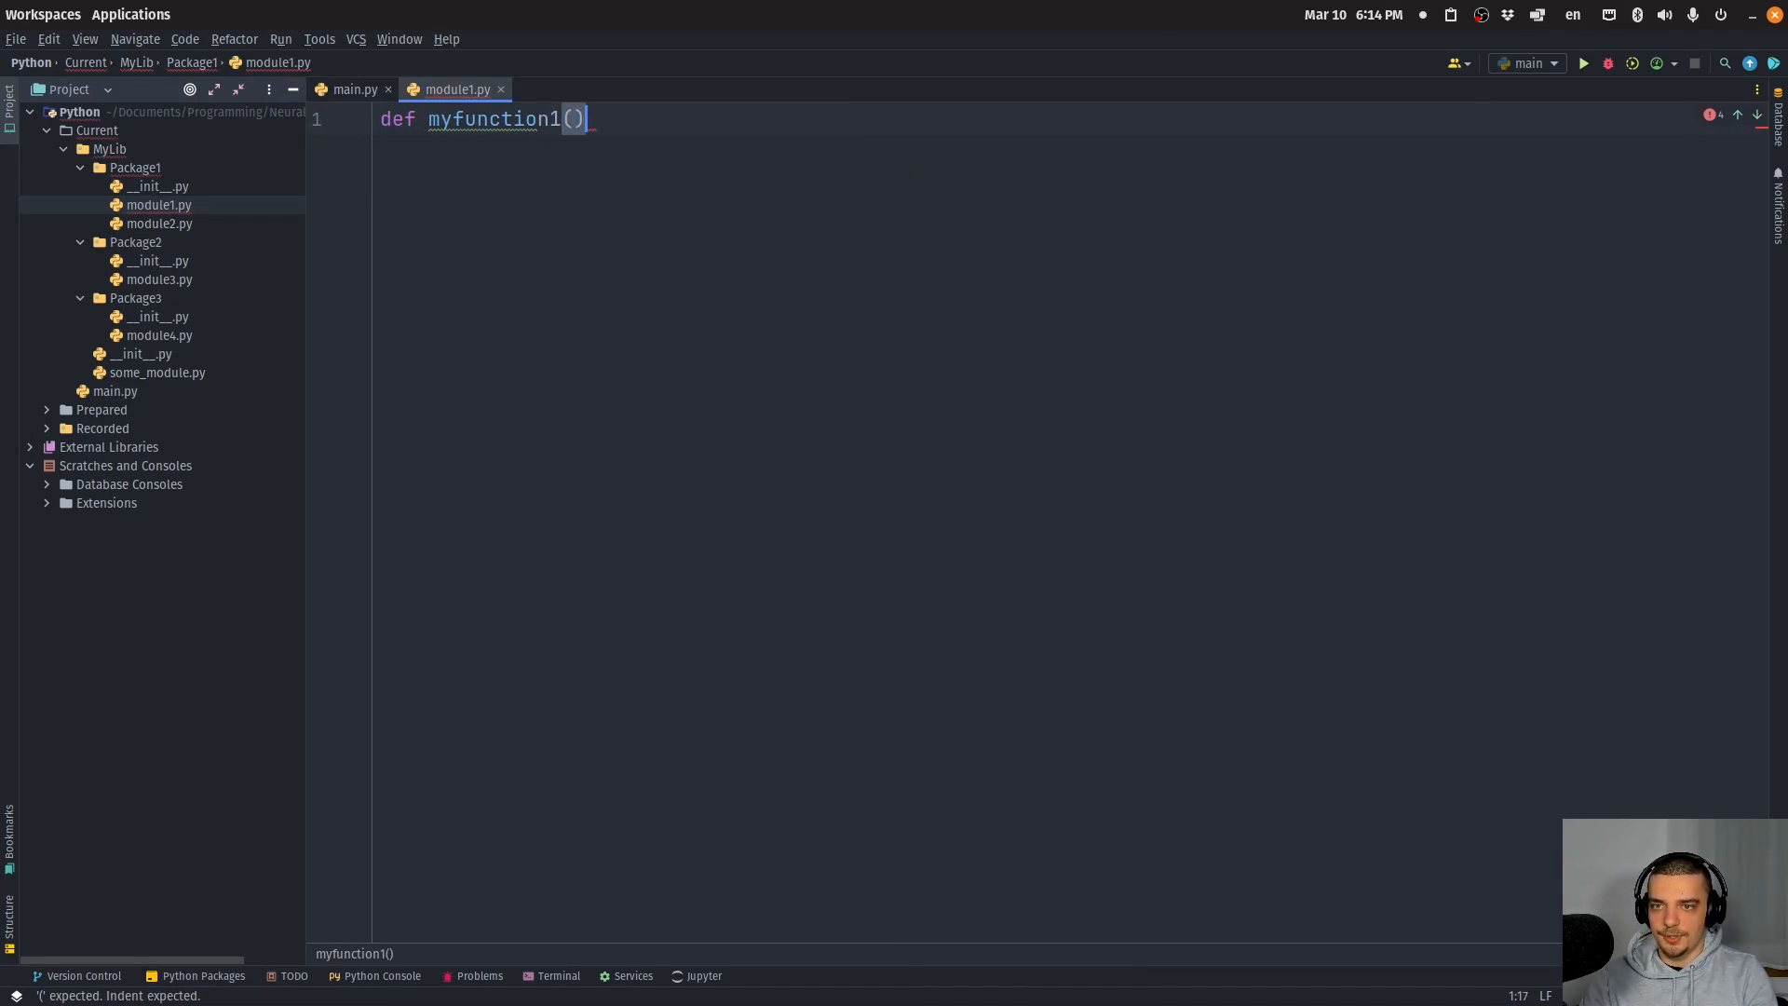
key("Return")
type("return ' ")
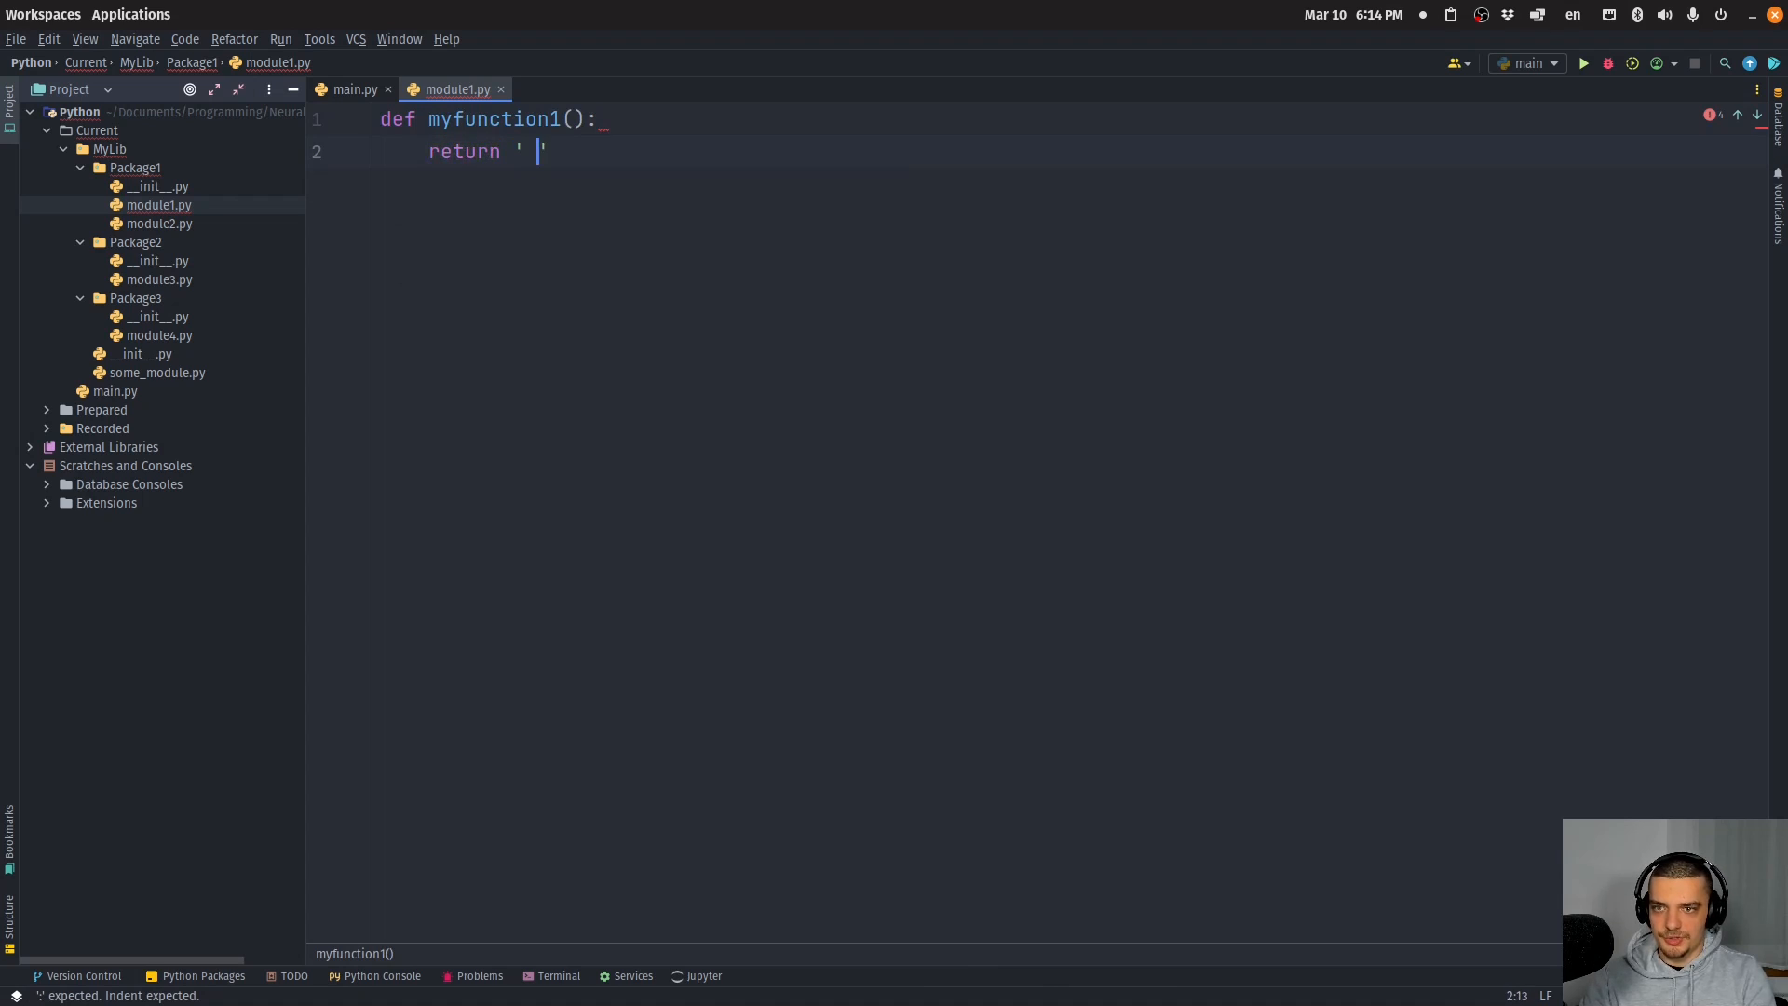
type("Hello")
key("ctrl+a")
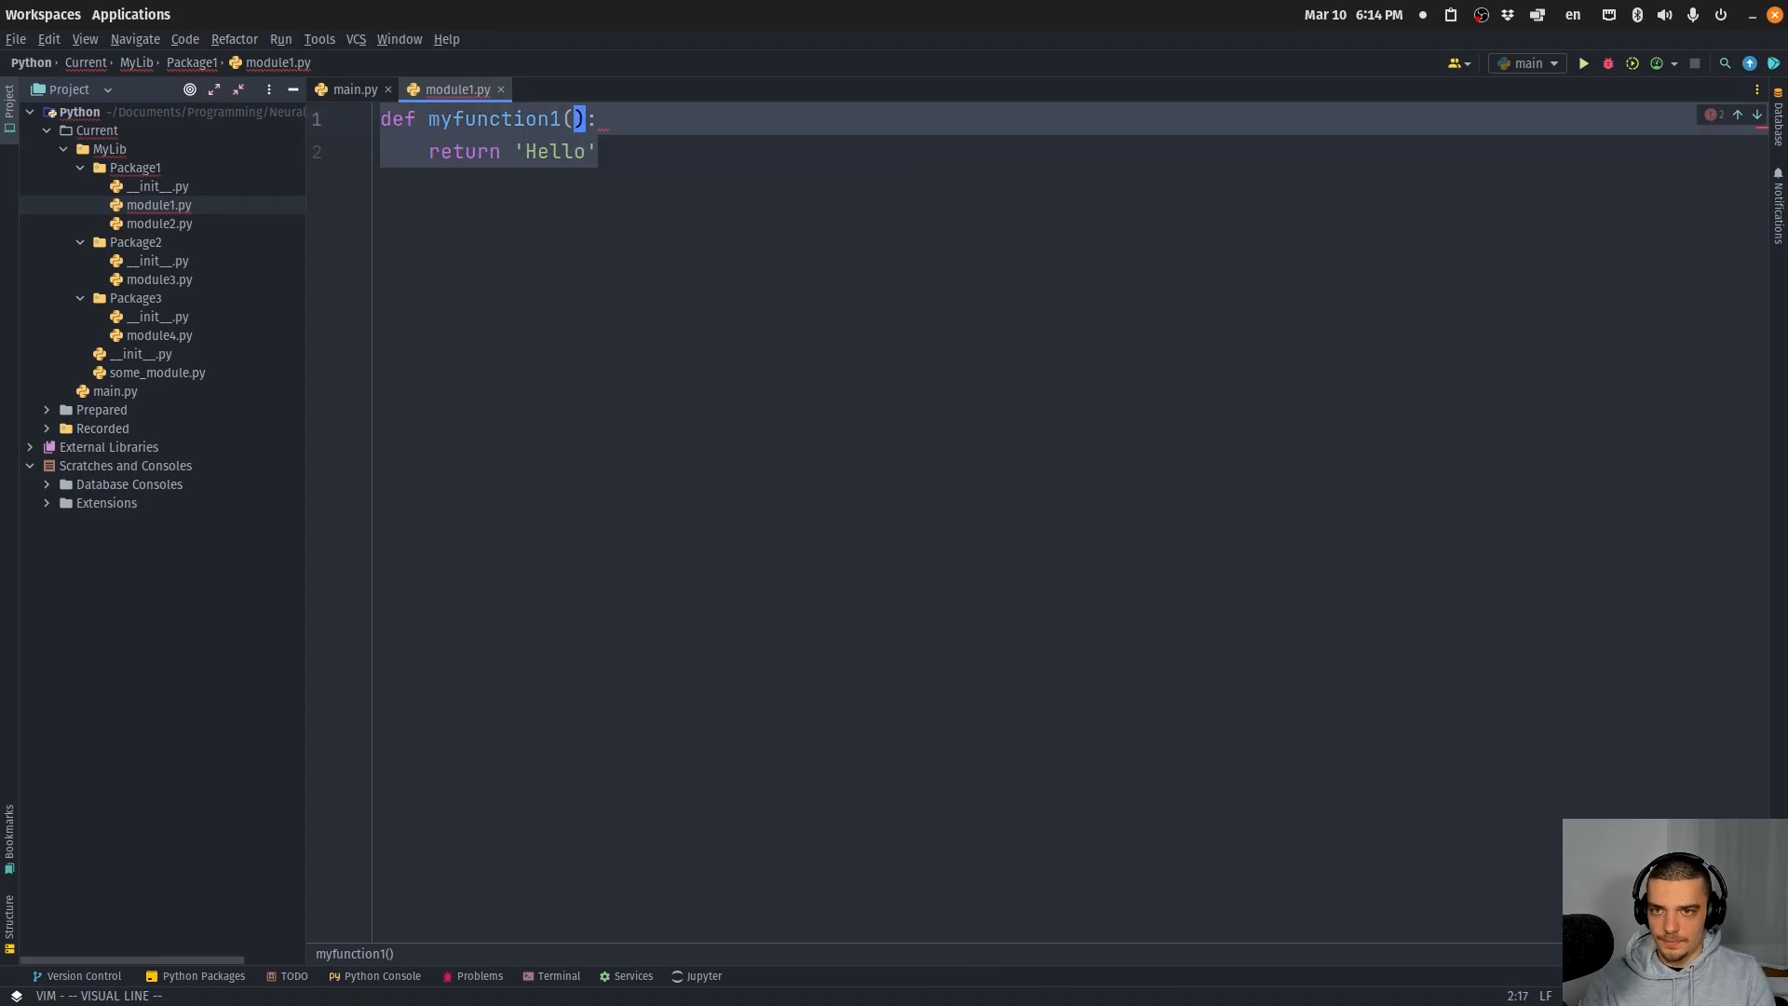
Step: Duplicate the function below as myfunction2 returning 'World', separated by blank lines
key("ctrl+c")
key("End")
key("Return")
key("ctrl+v")
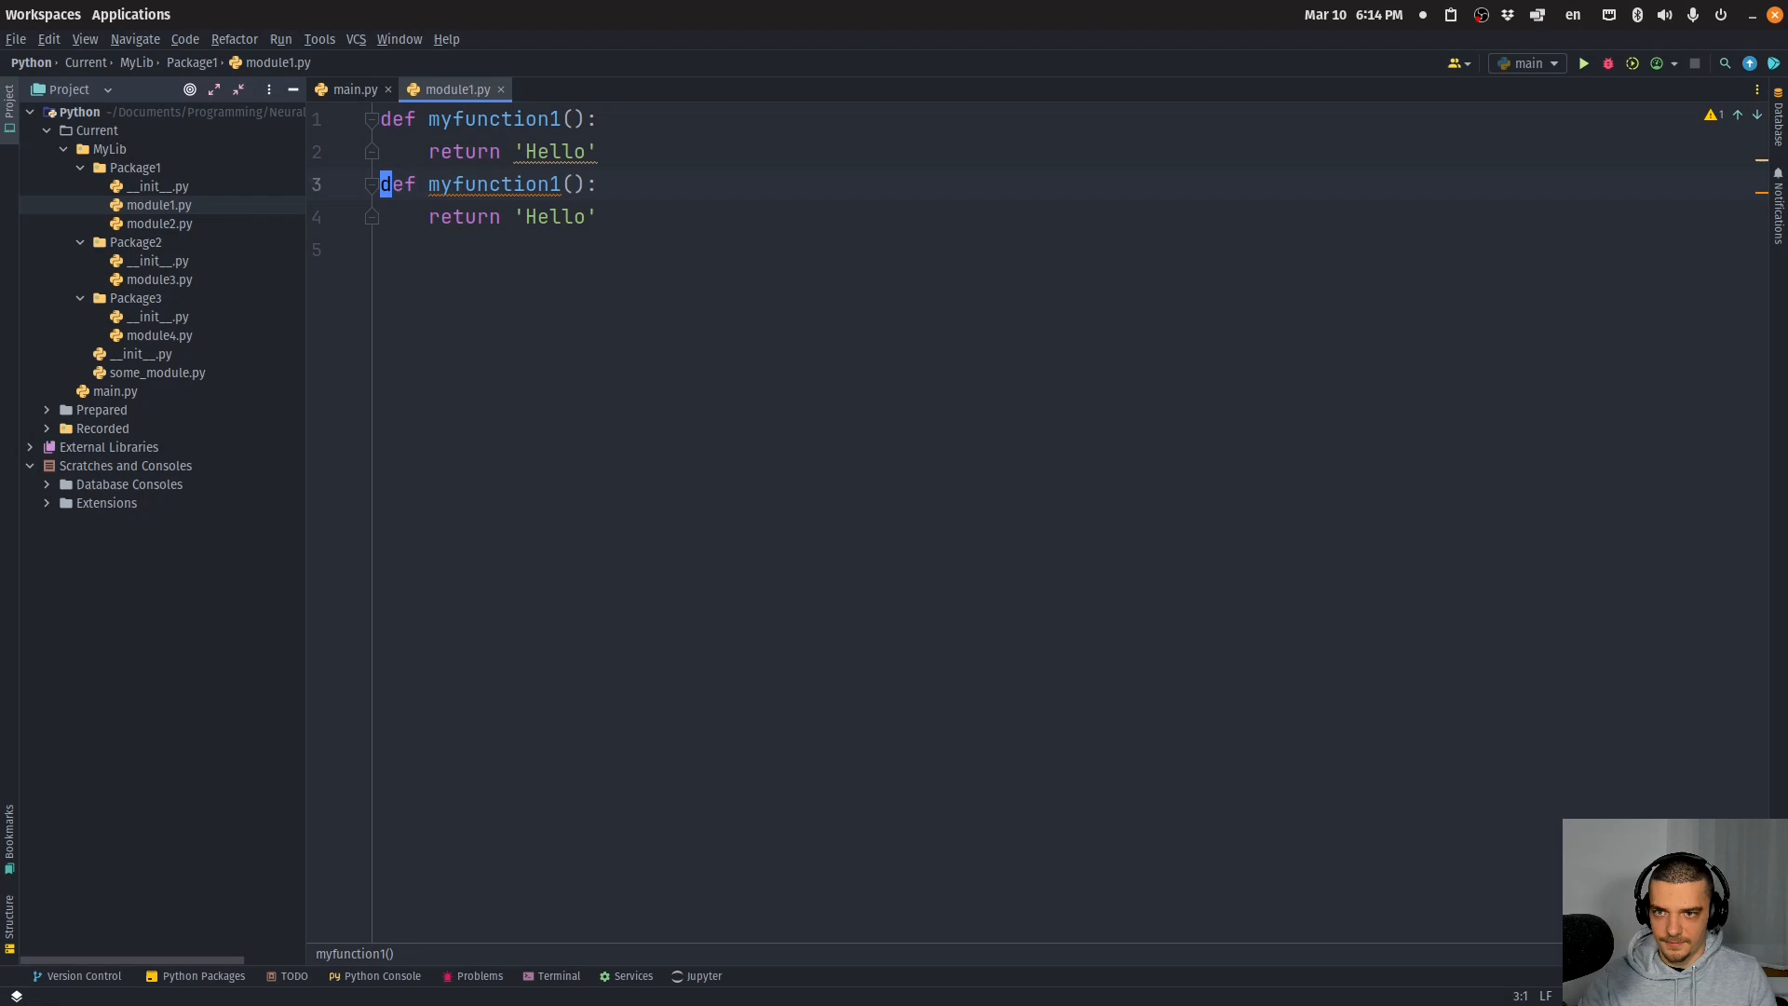
key("Return")
key("Return")
key("Up")
key("Up")
key("Down")
key("Down")
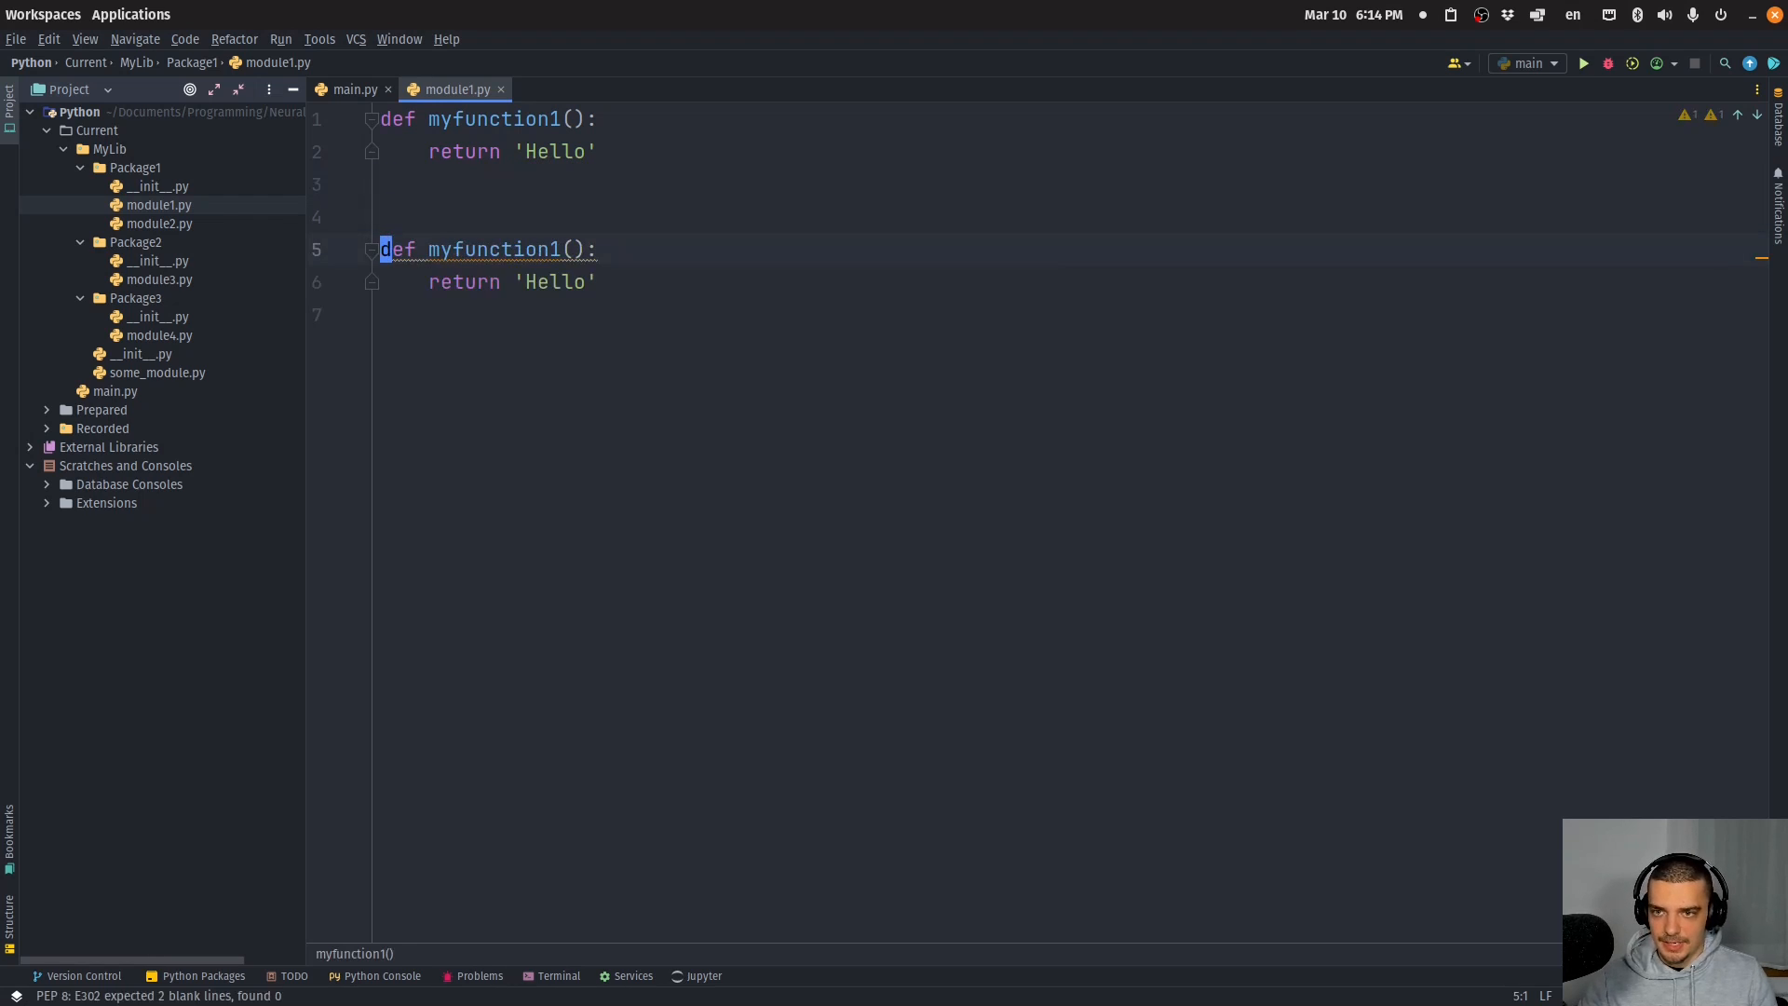
type("f1r2jci'")
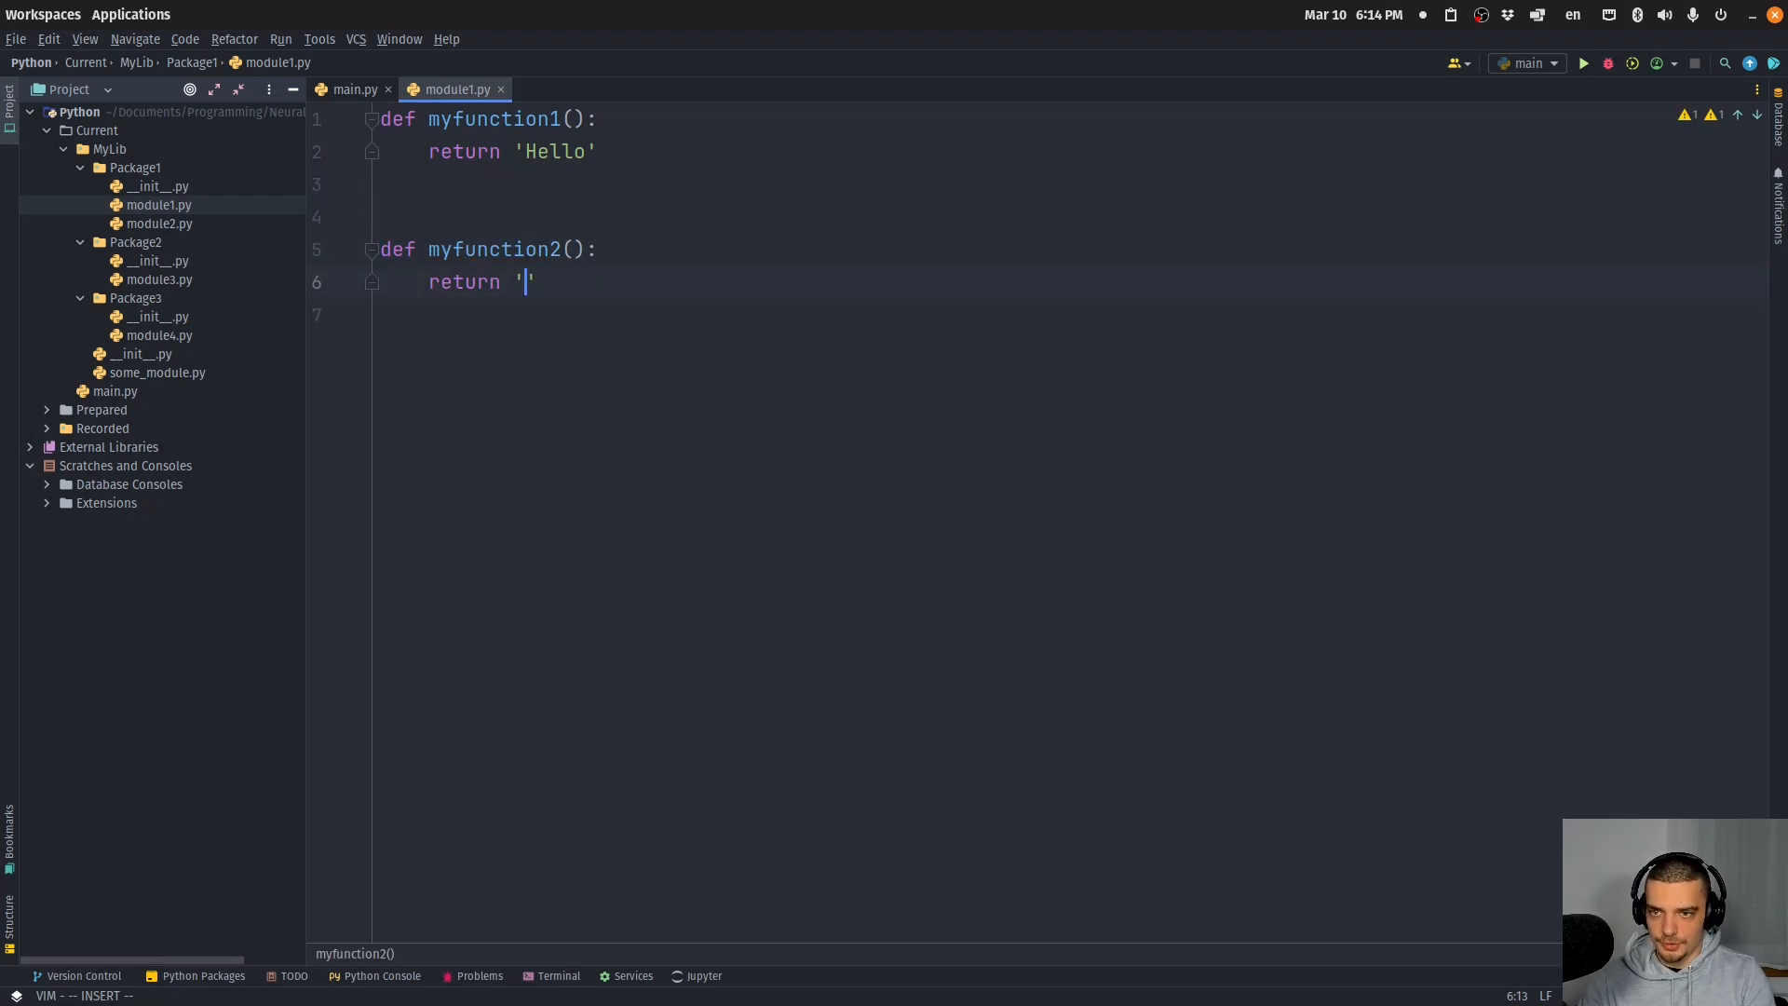
type("World")
key("Escape")
Step: In main.py import myfunction1 from MyLib.Package1.module1 and add print(myfunction1())
left_click(353, 88)
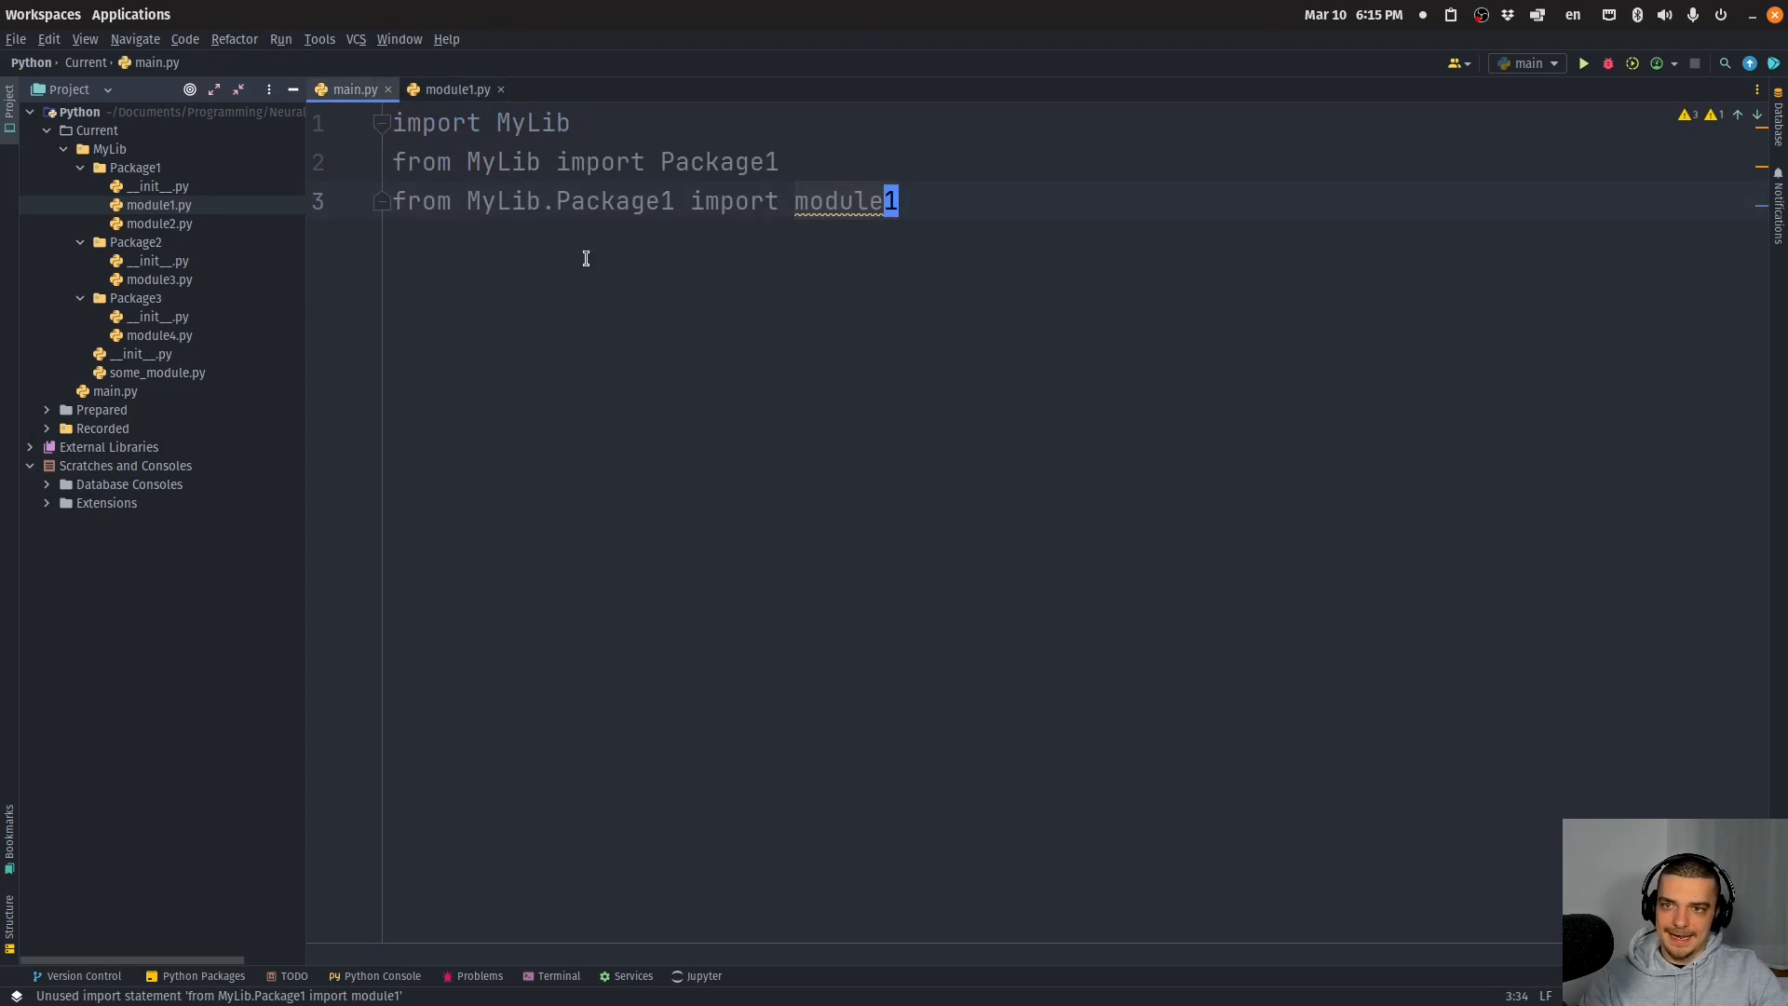
key("o")
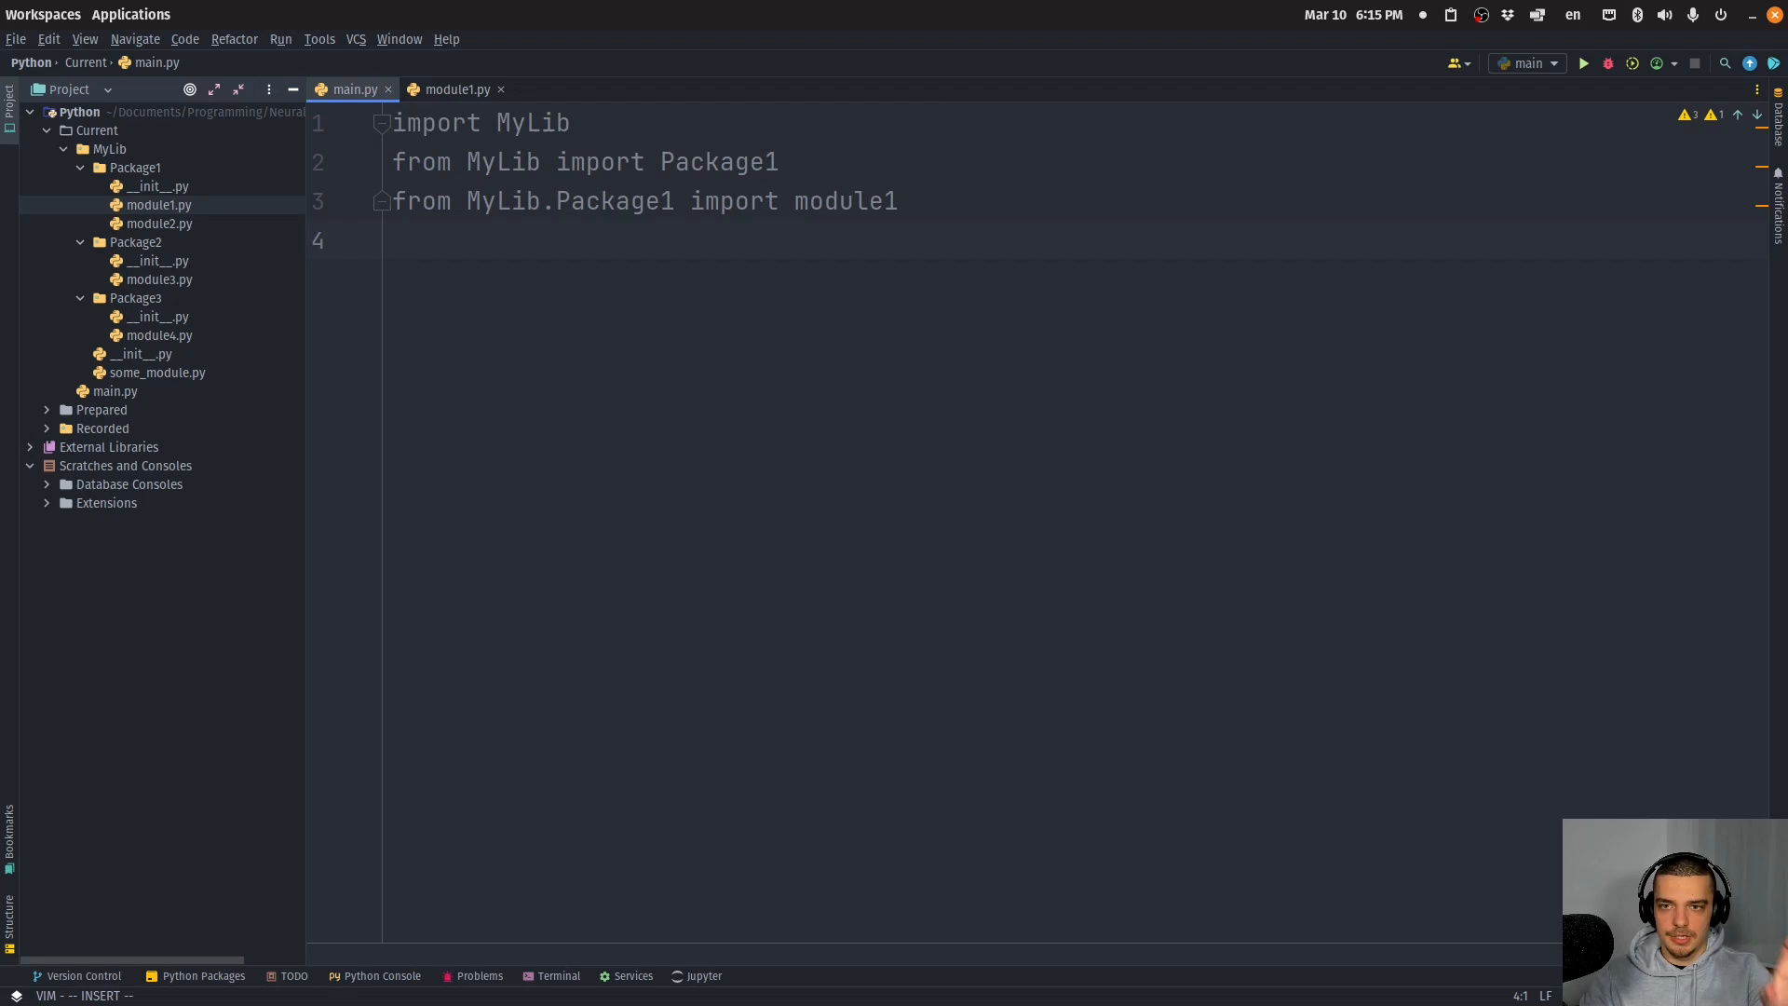
type("fro")
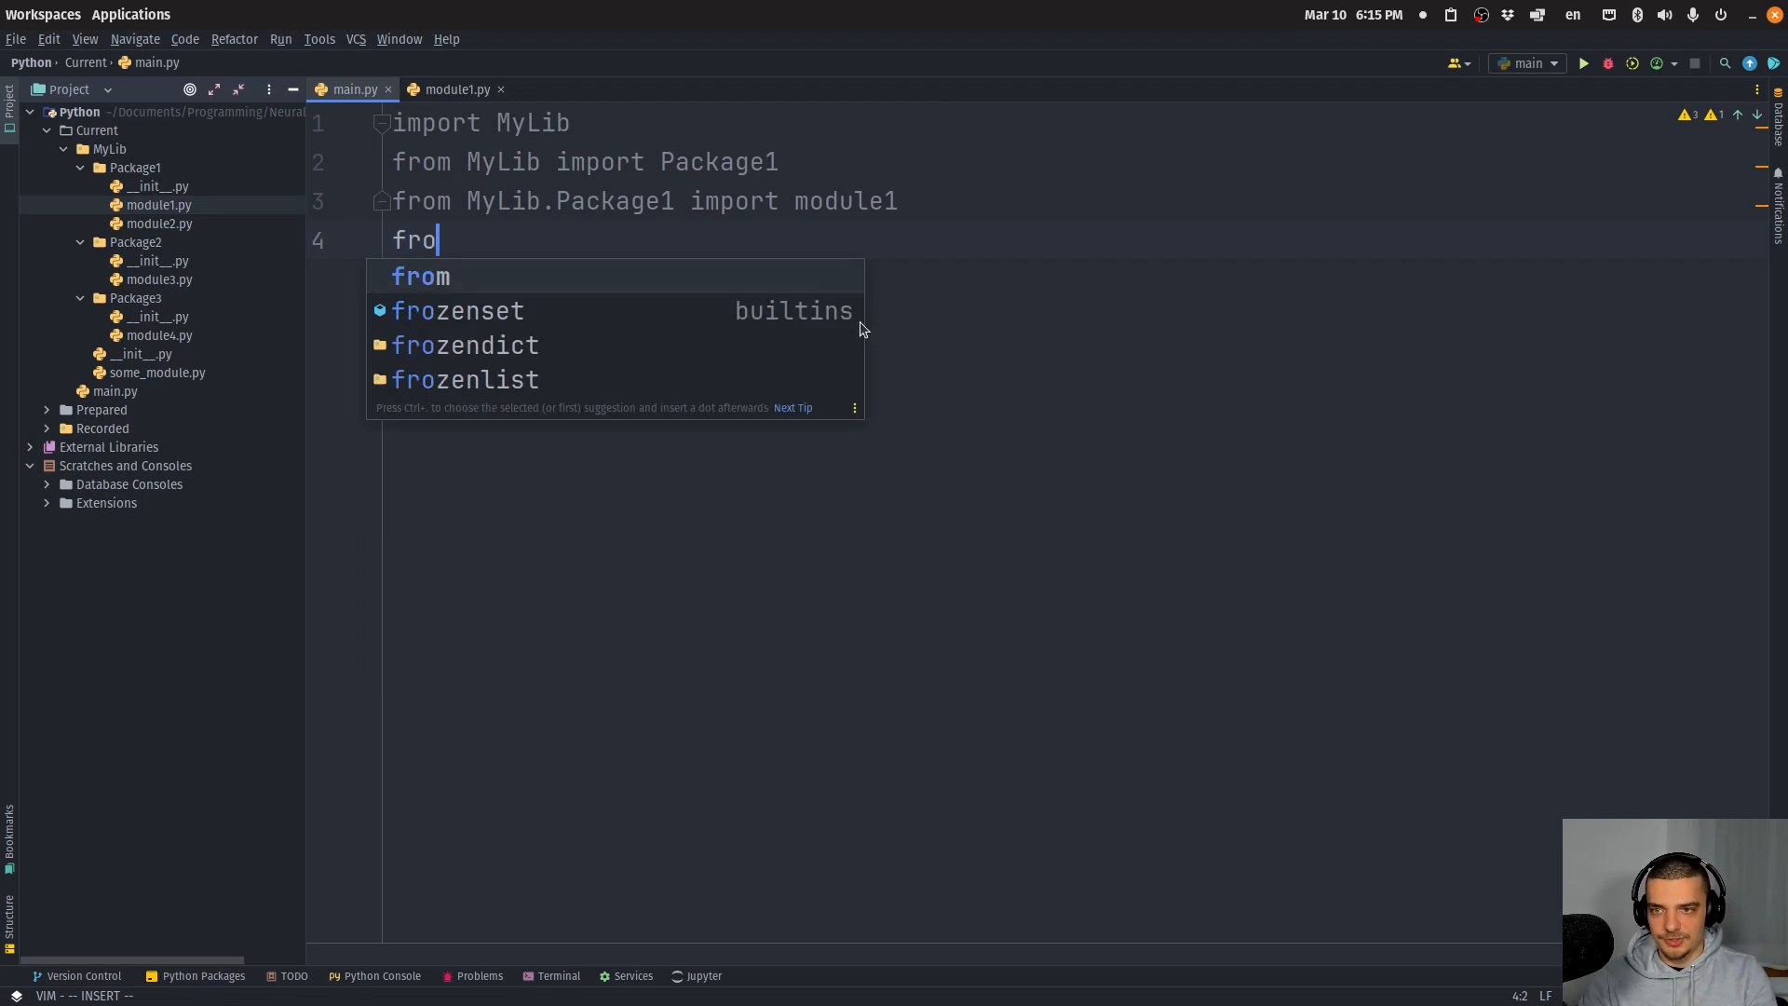
type("m MyLib.Package1")
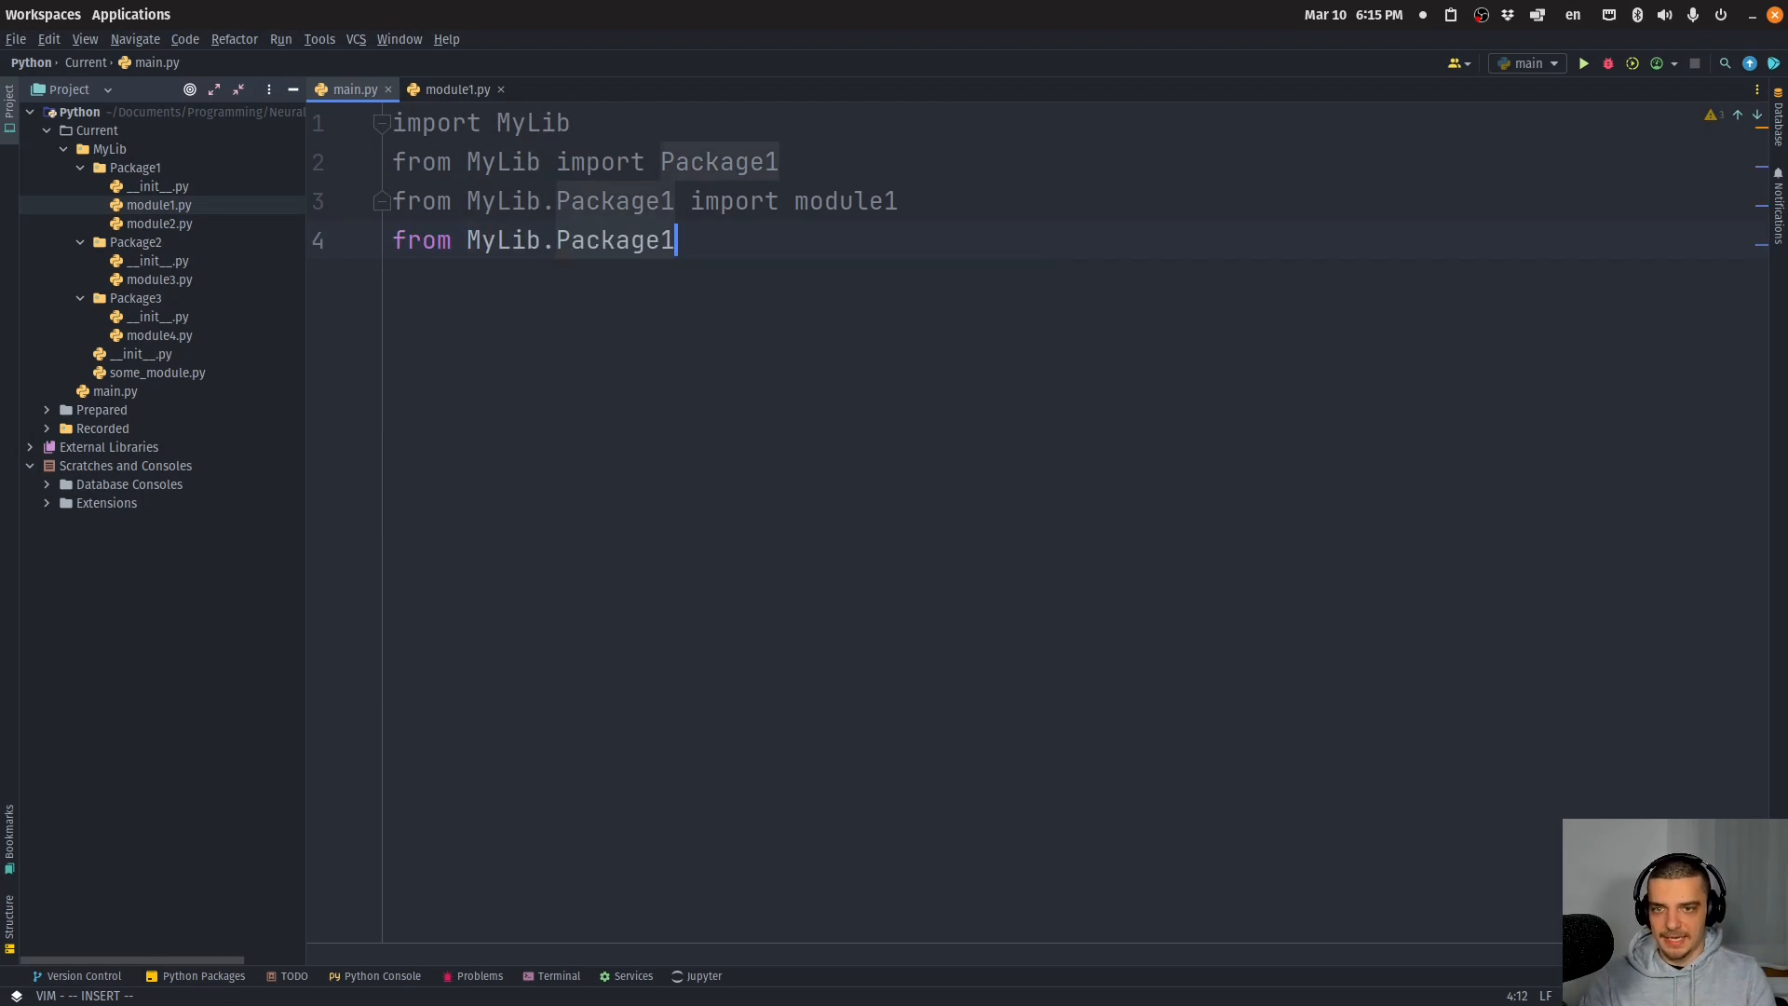
type(".module1 import m")
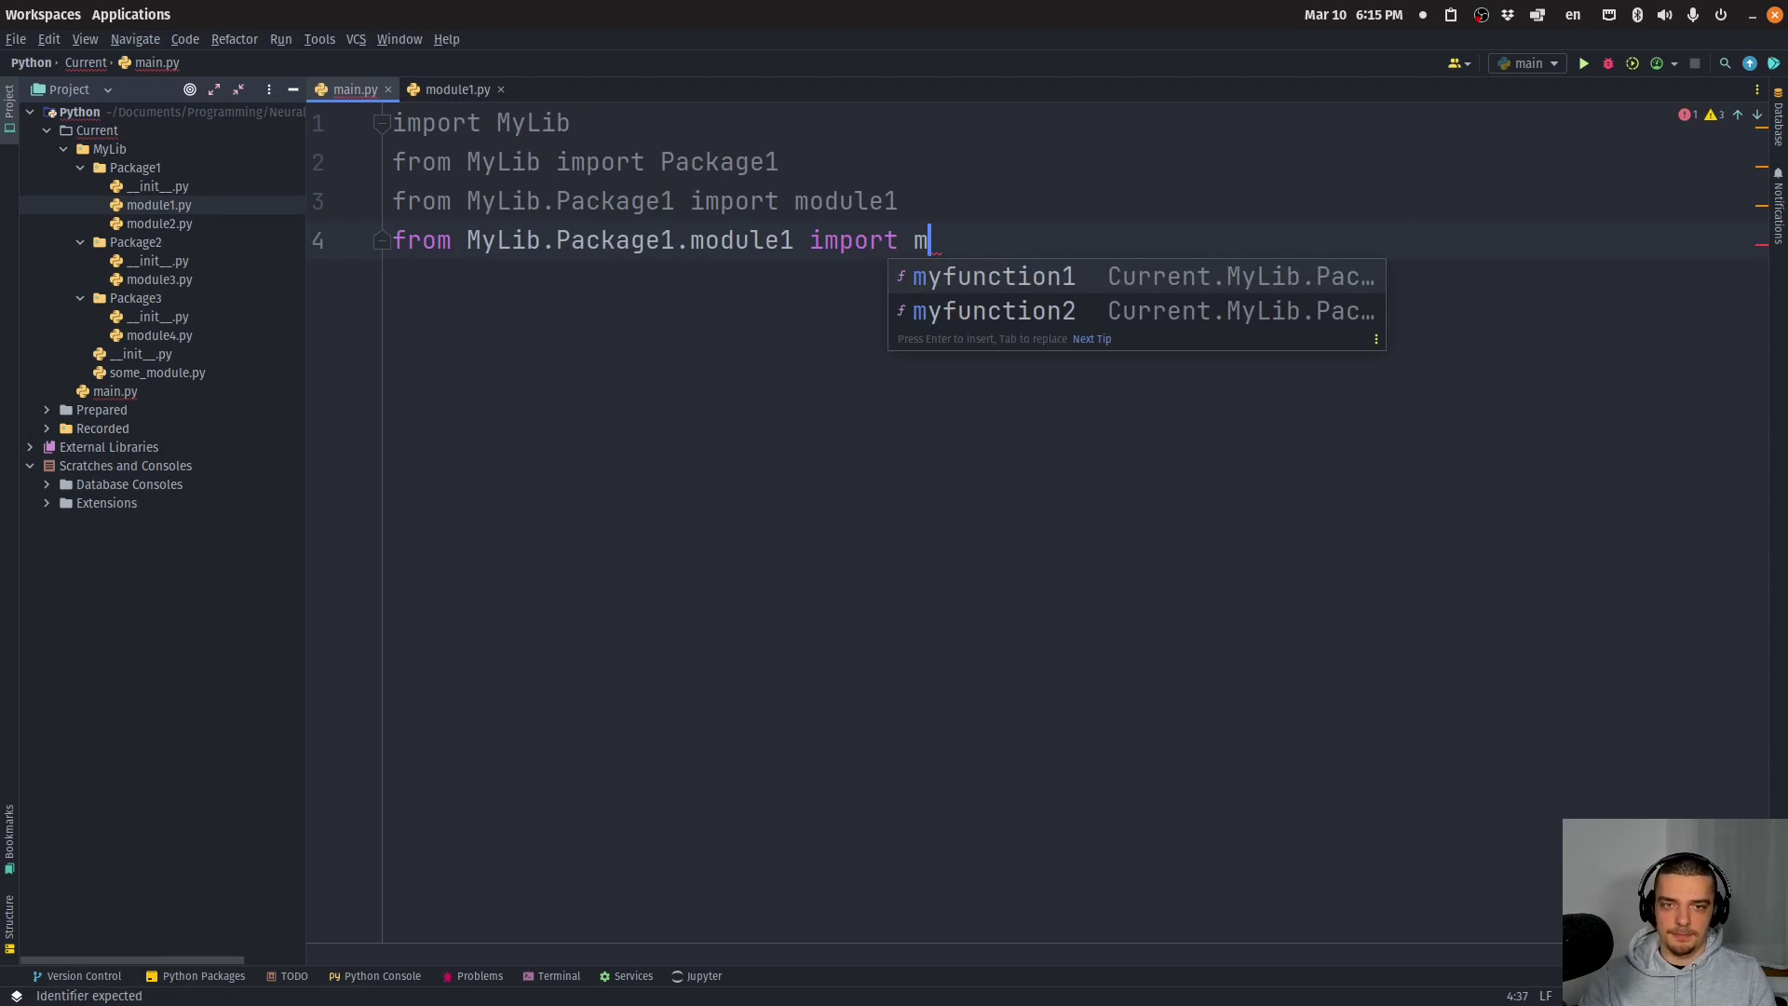
key("Tab")
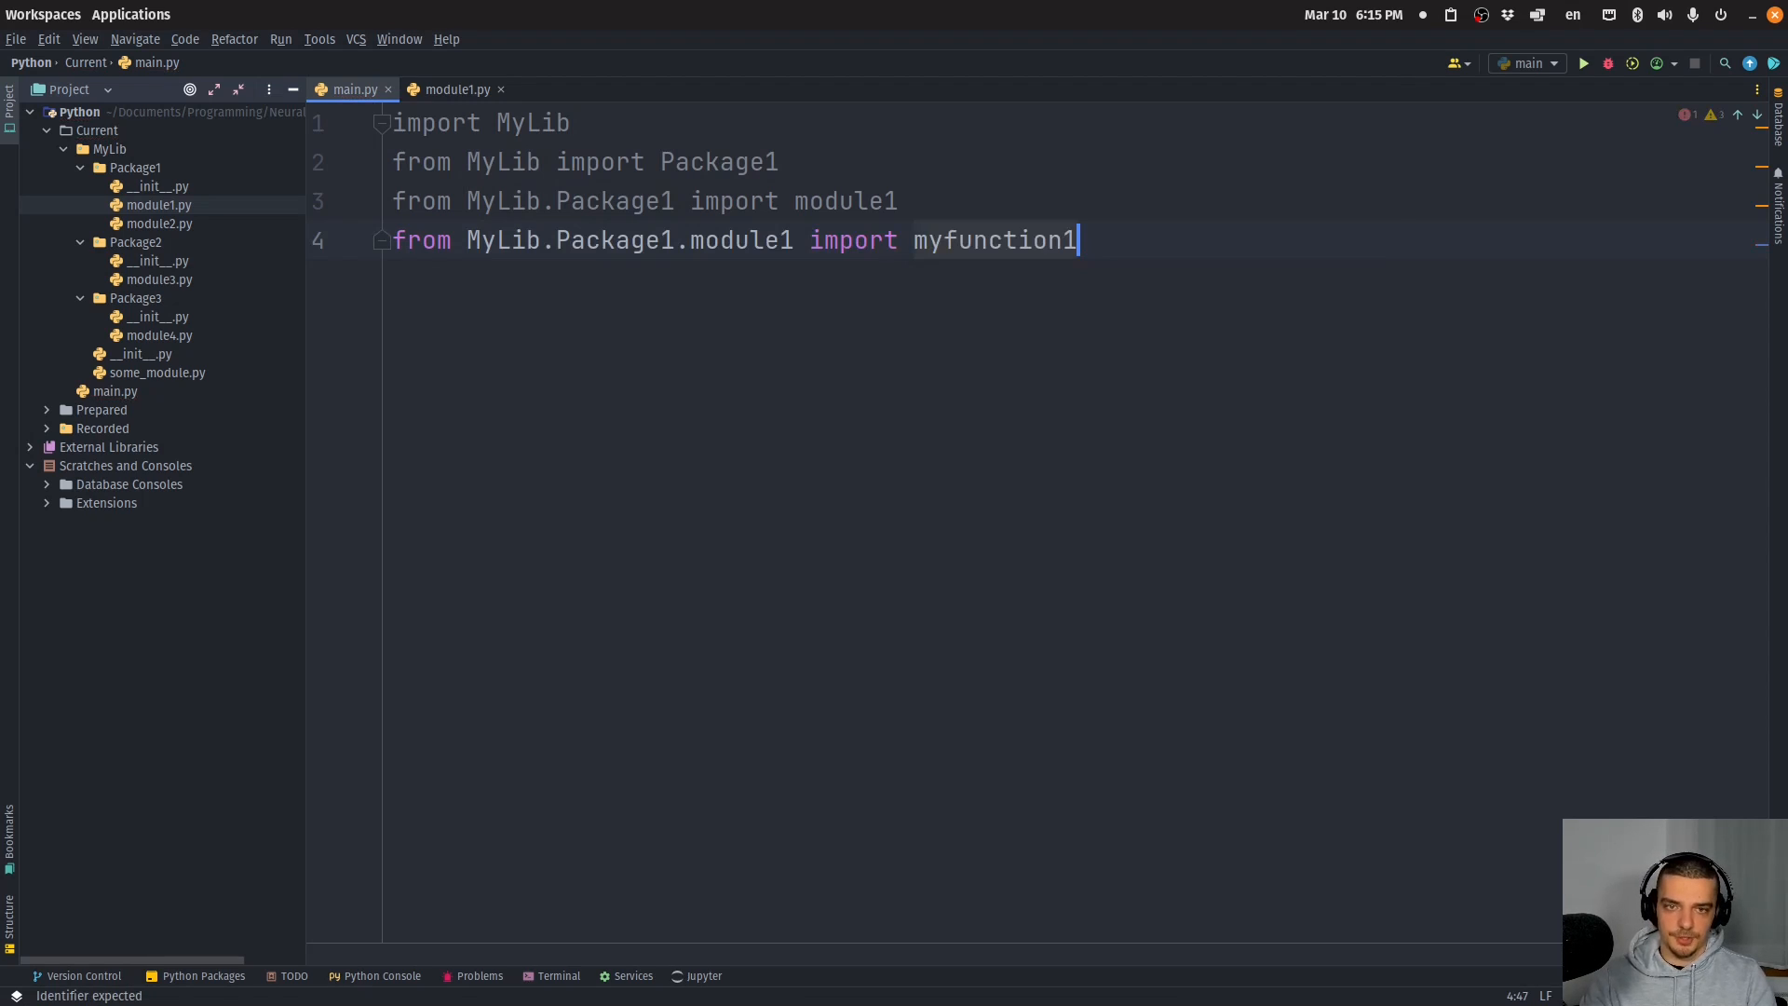
key("Return")
key("Return")
type("print(m")
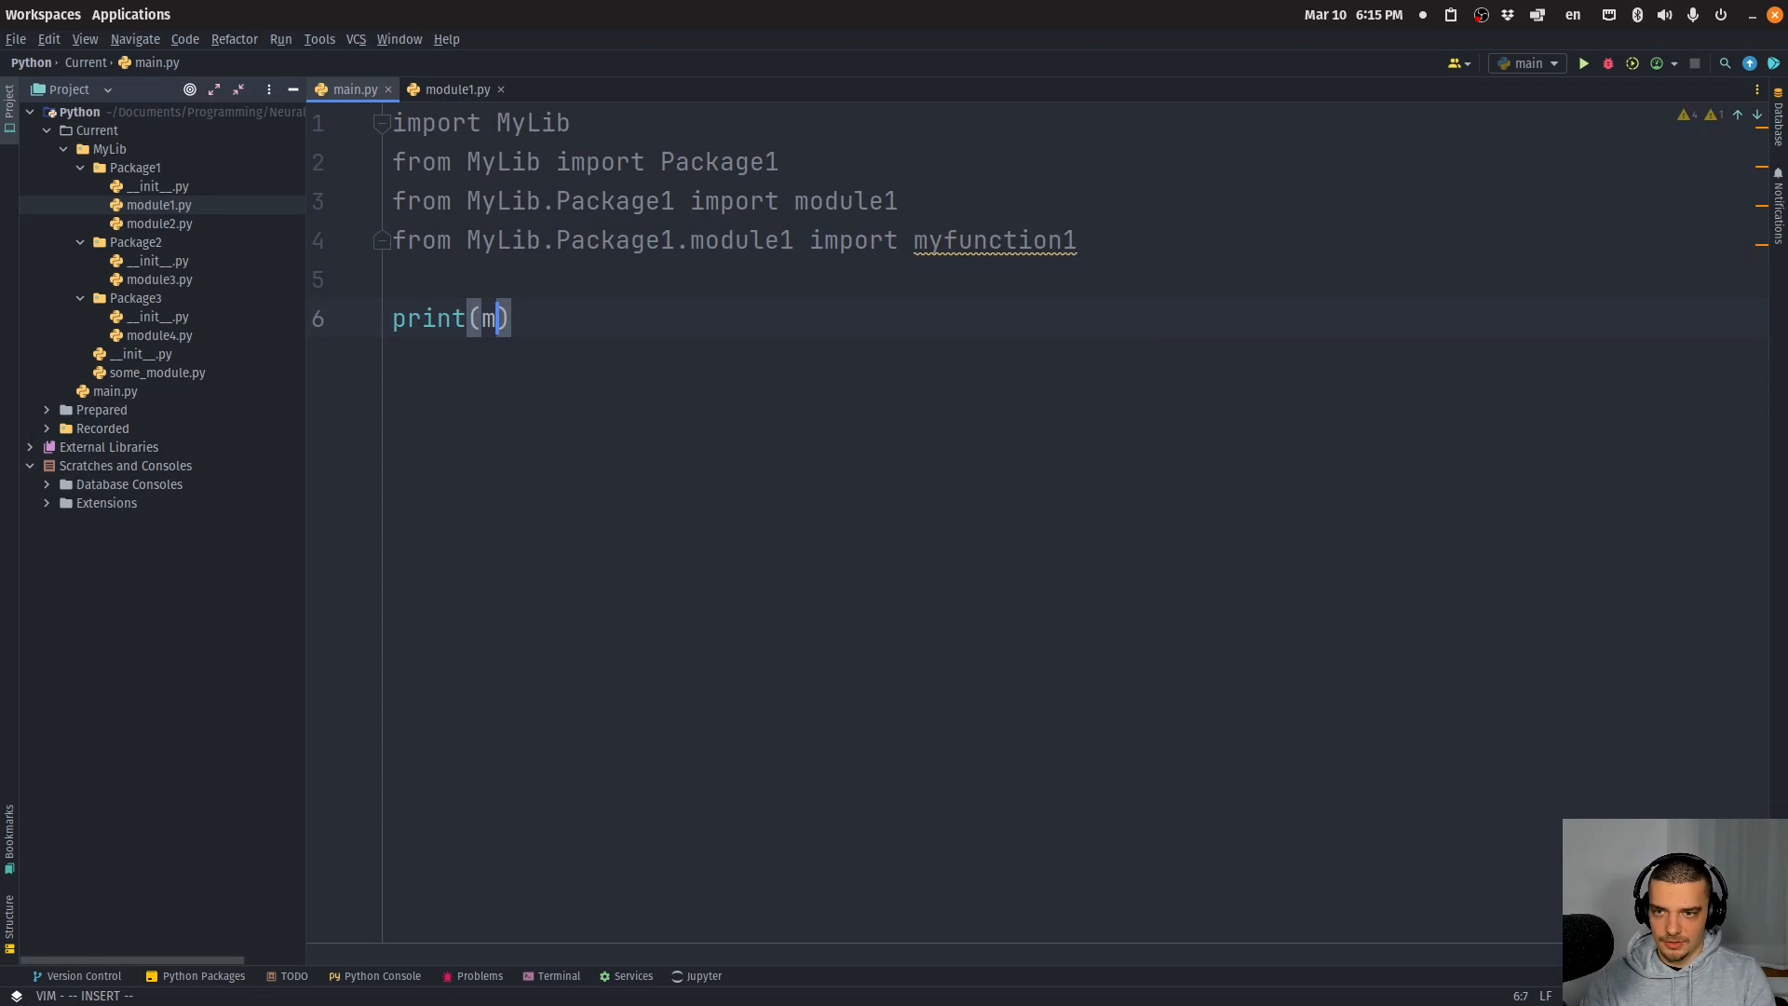
type("yfunction1(")
key("Right")
Step: Run main.py so it prints Hello, then close the Run panel
key("Escape")
key("ctrl+shift+F10")
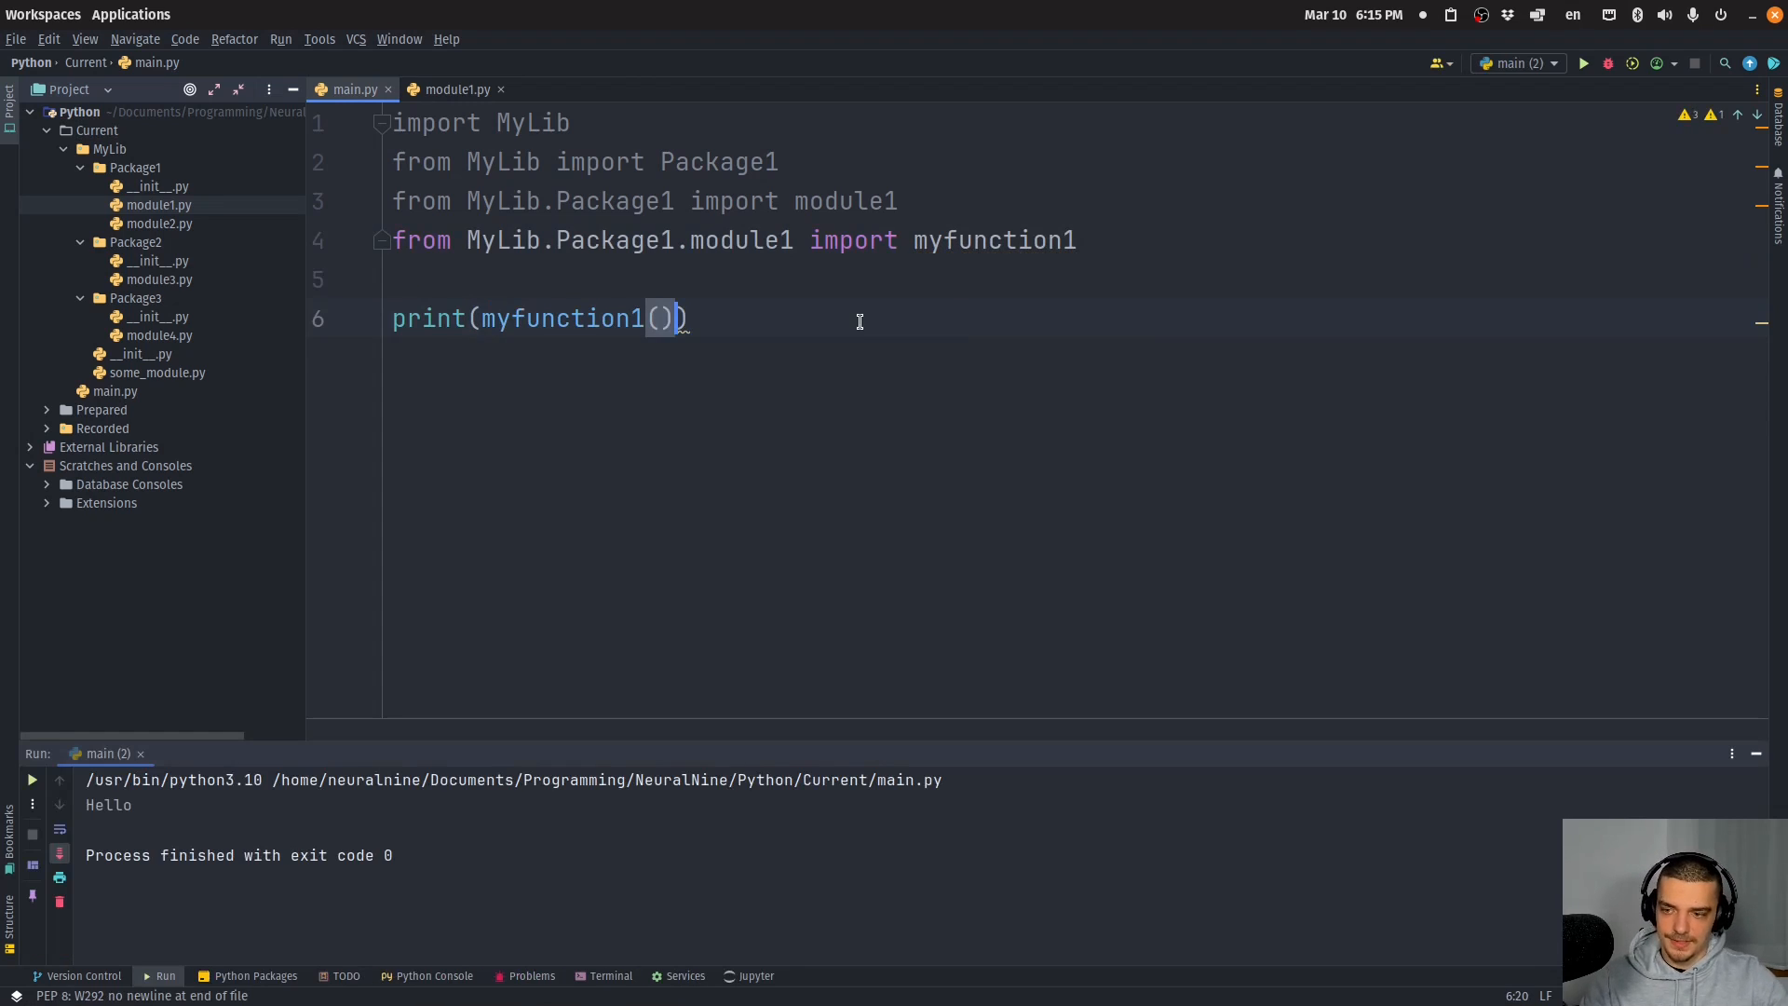
left_click(141, 755)
left_click(691, 319)
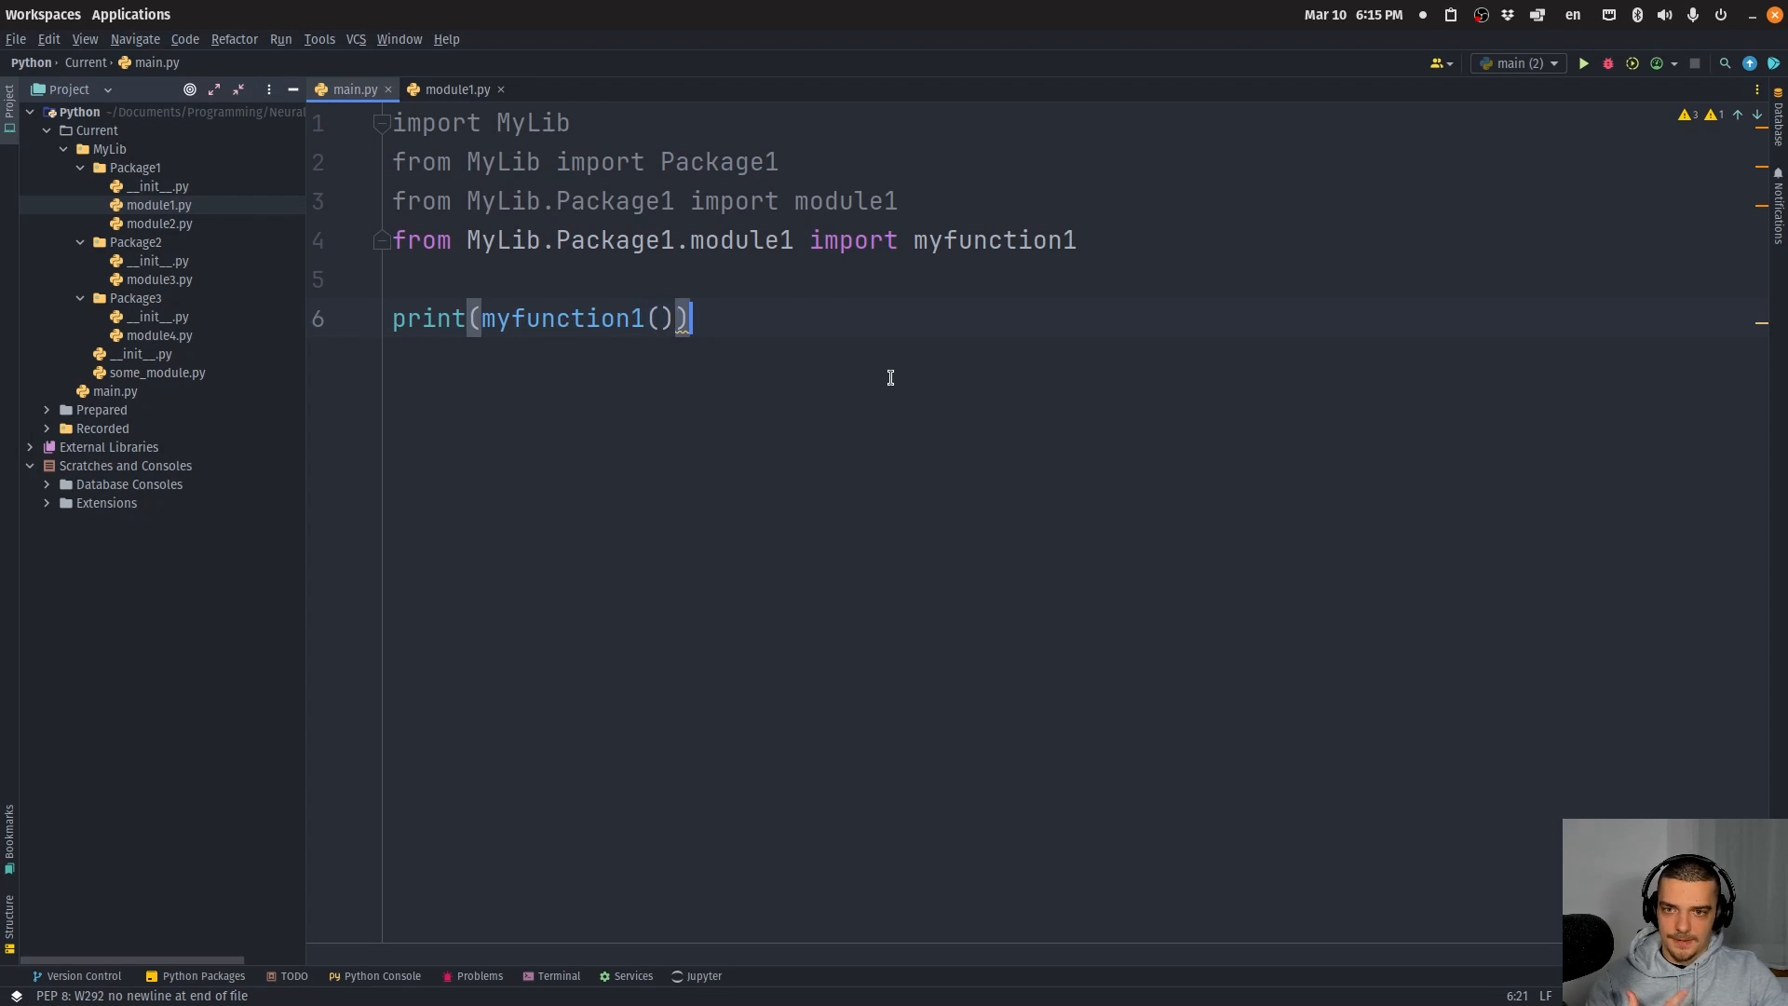
Step: Delete all of main.py and write 'import matplotlib' via autocomplete
key("V")
key("k")
key("k")
key("k")
key("k")
key("k")
type("c")
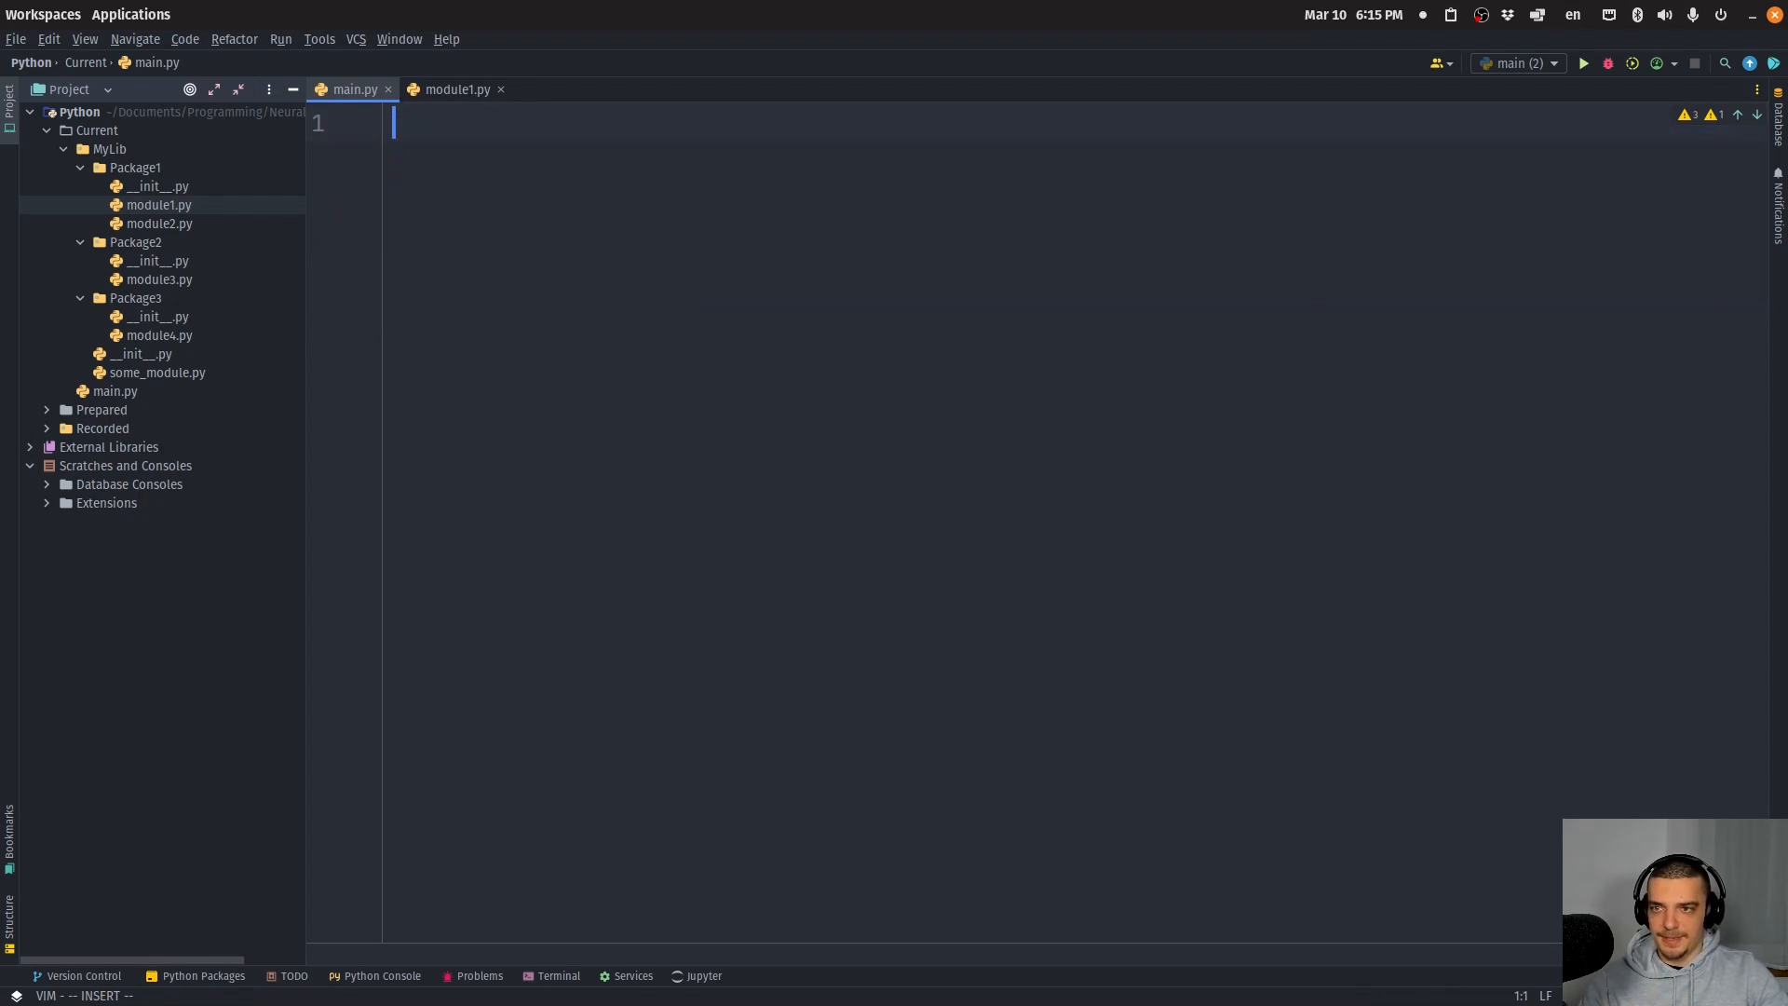
type("import")
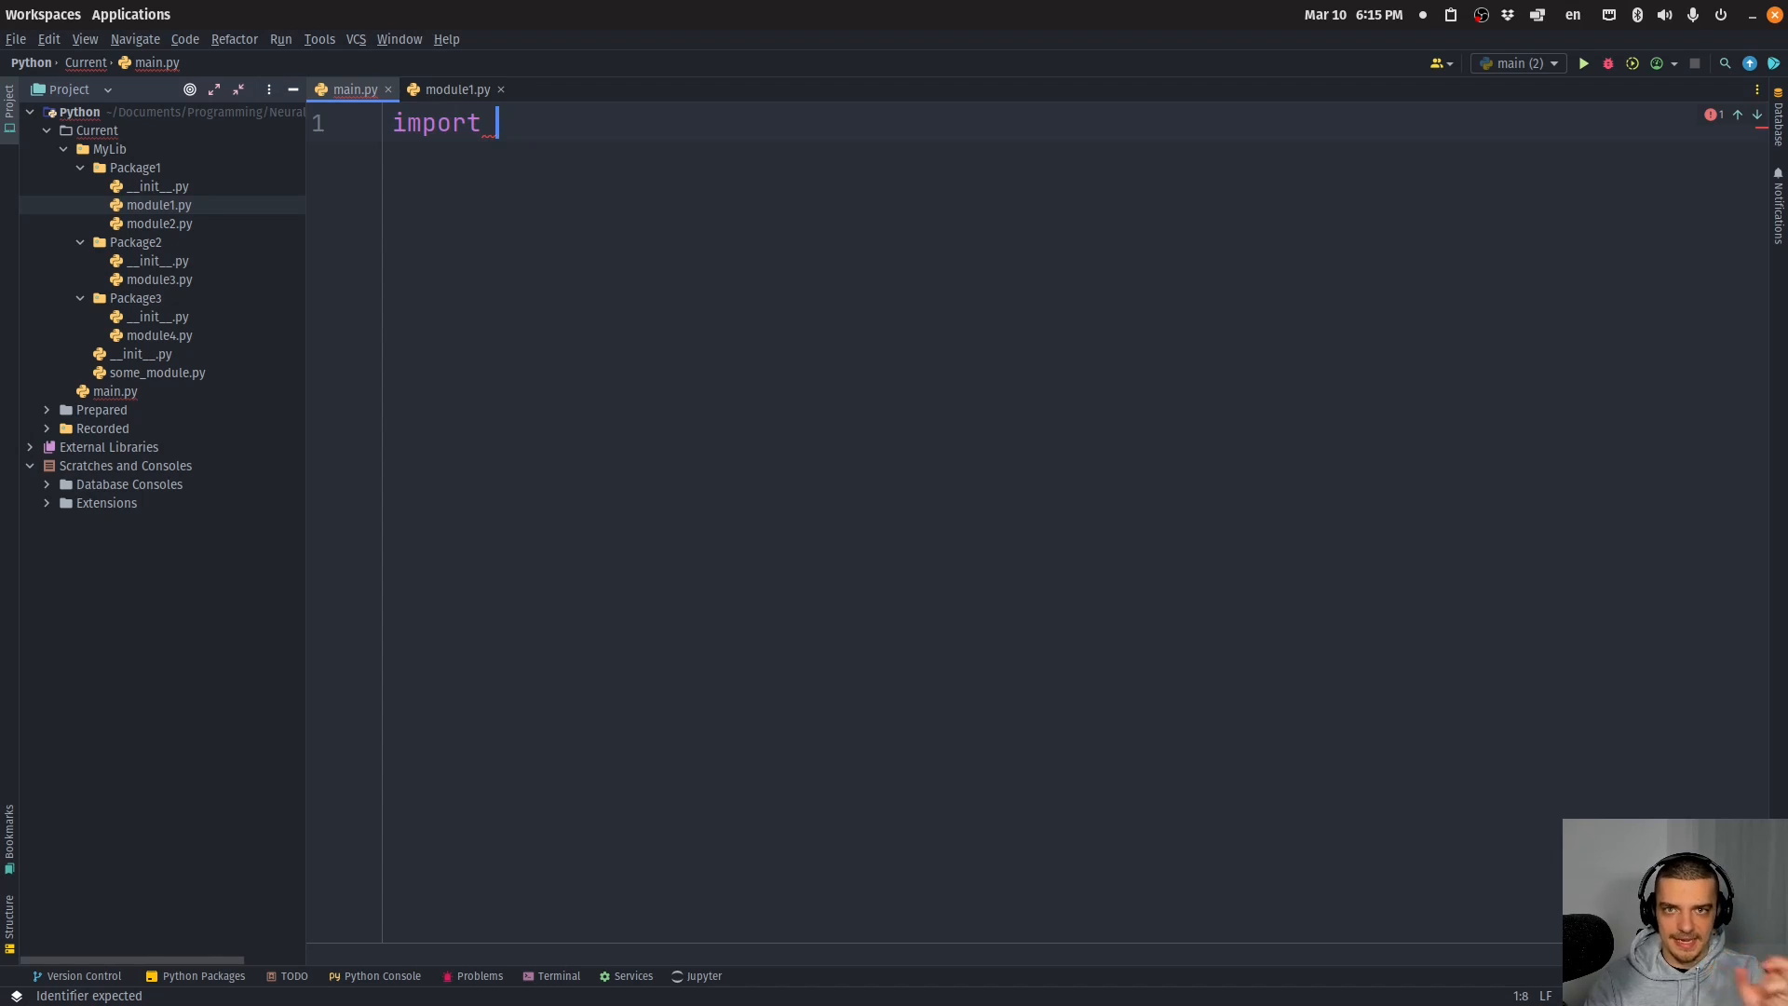
type("ma")
key("Down")
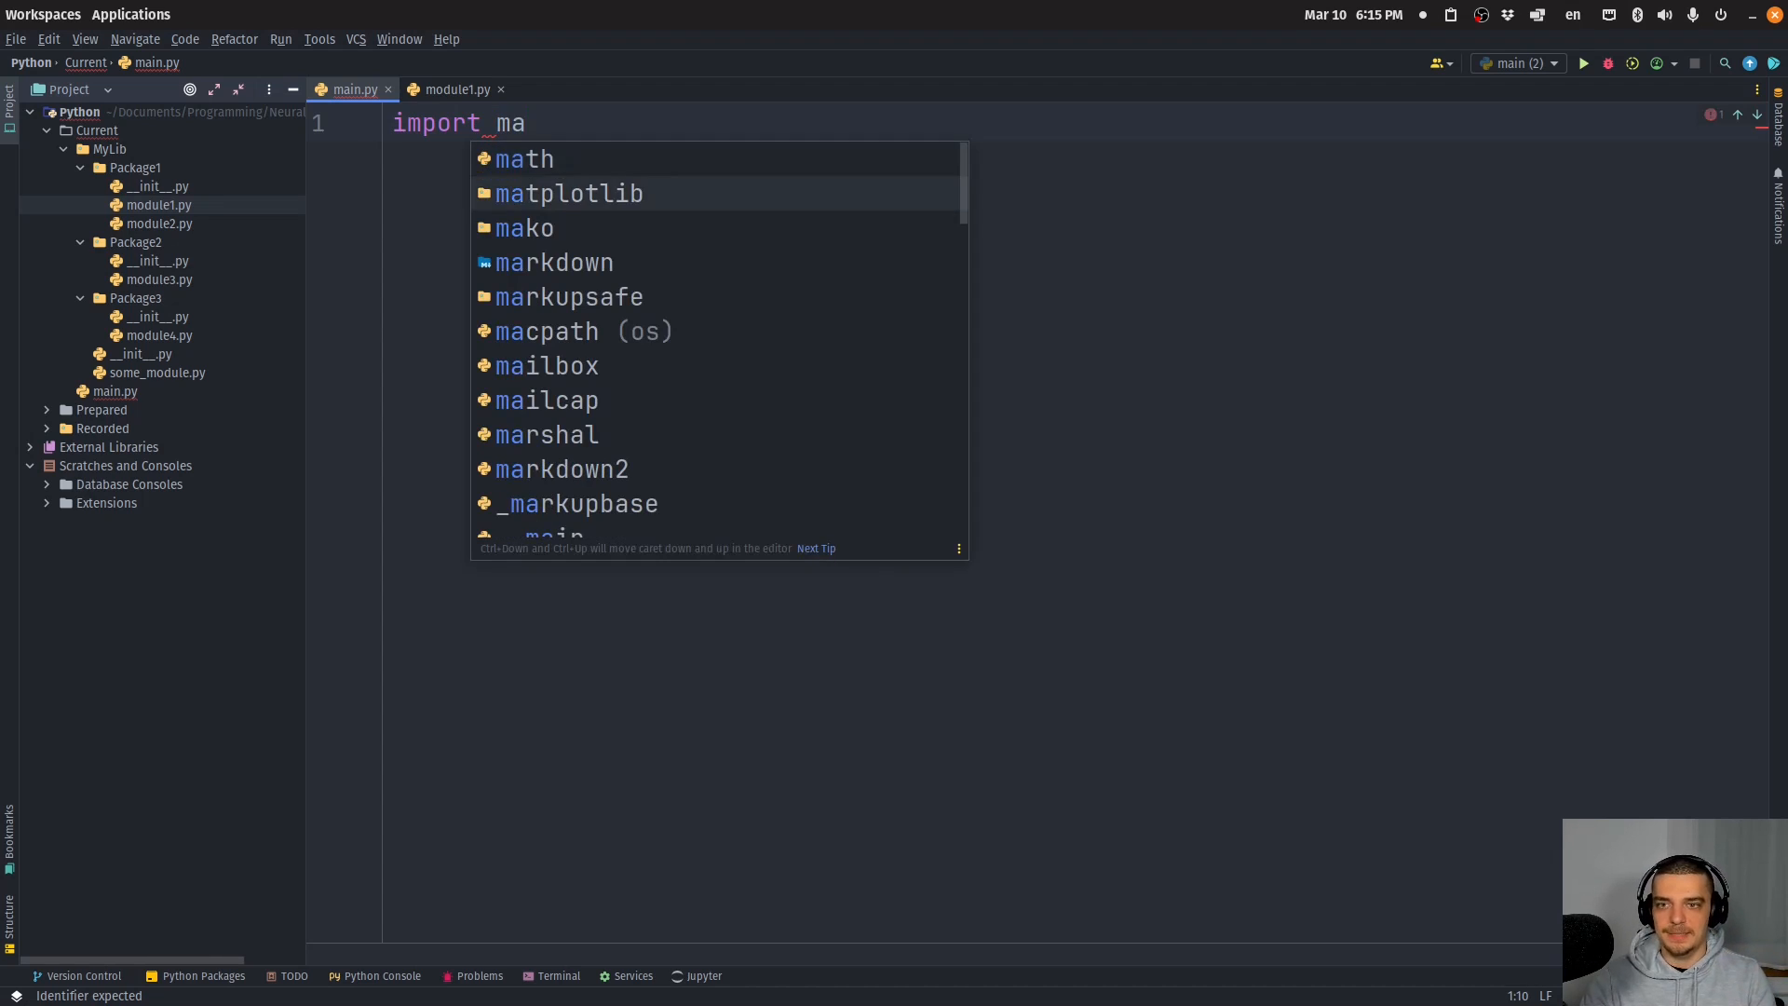
key("Return")
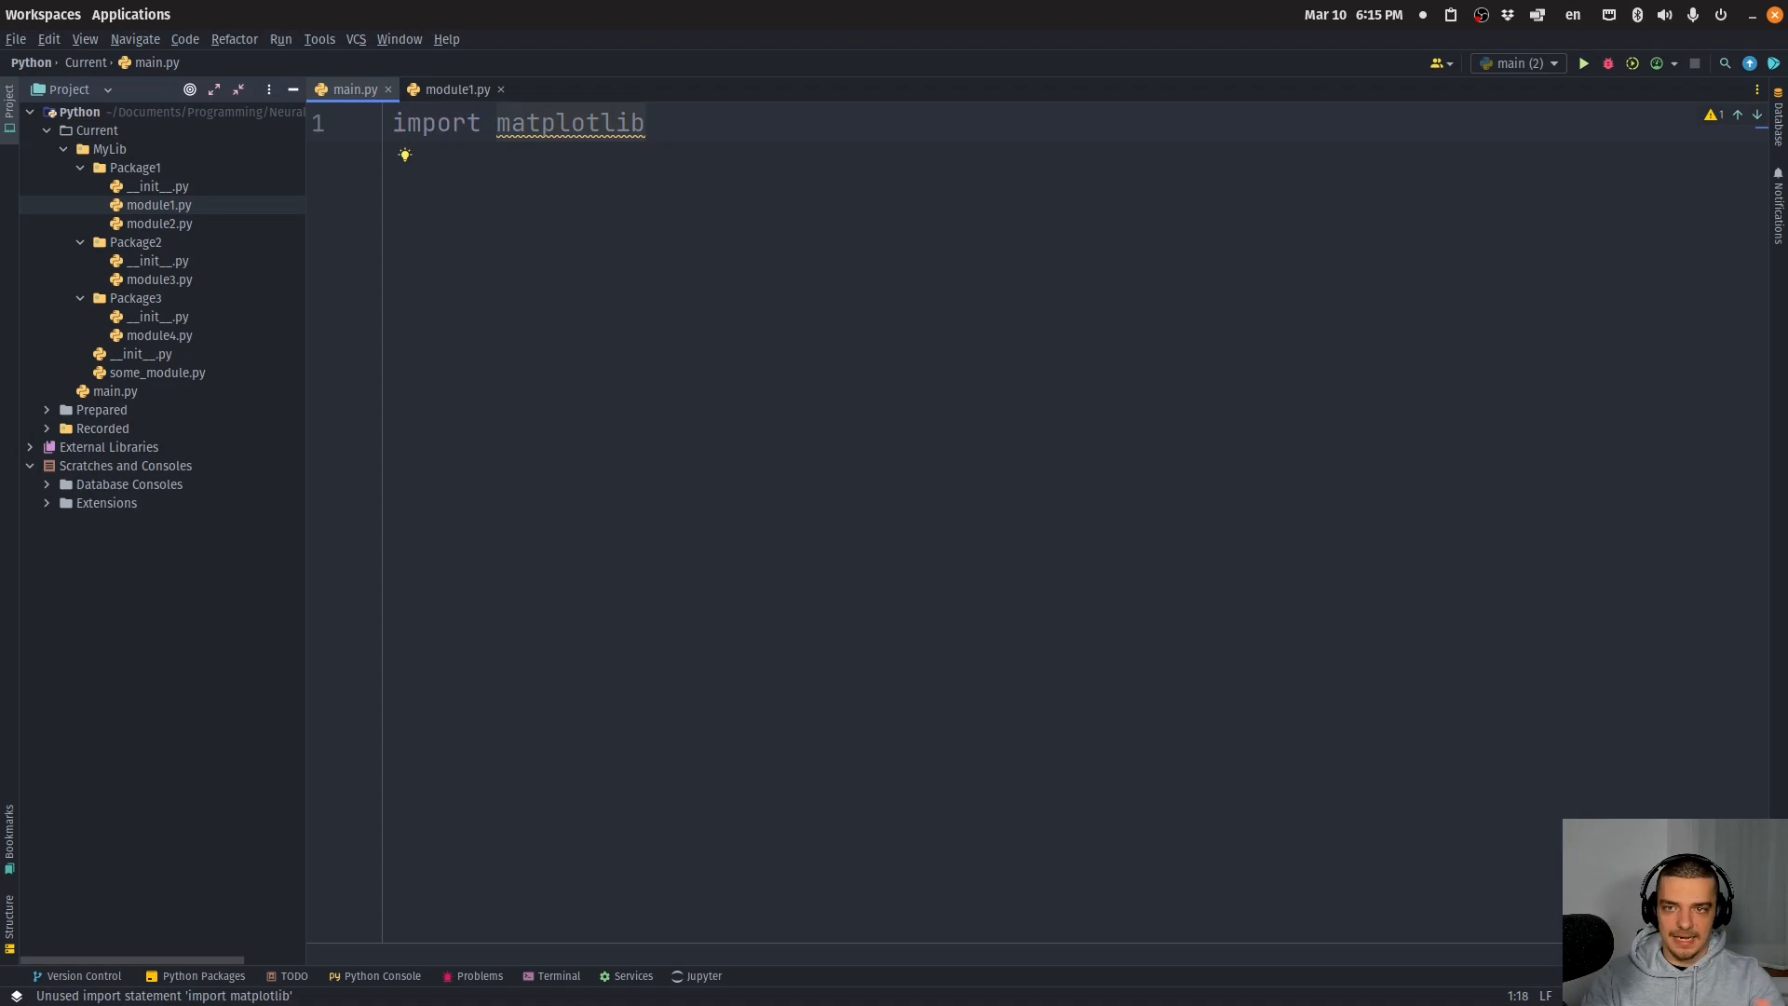
Step: Start a second line 'import matplotlib.' listing its submodules
key("Escape")
type("oimport .")
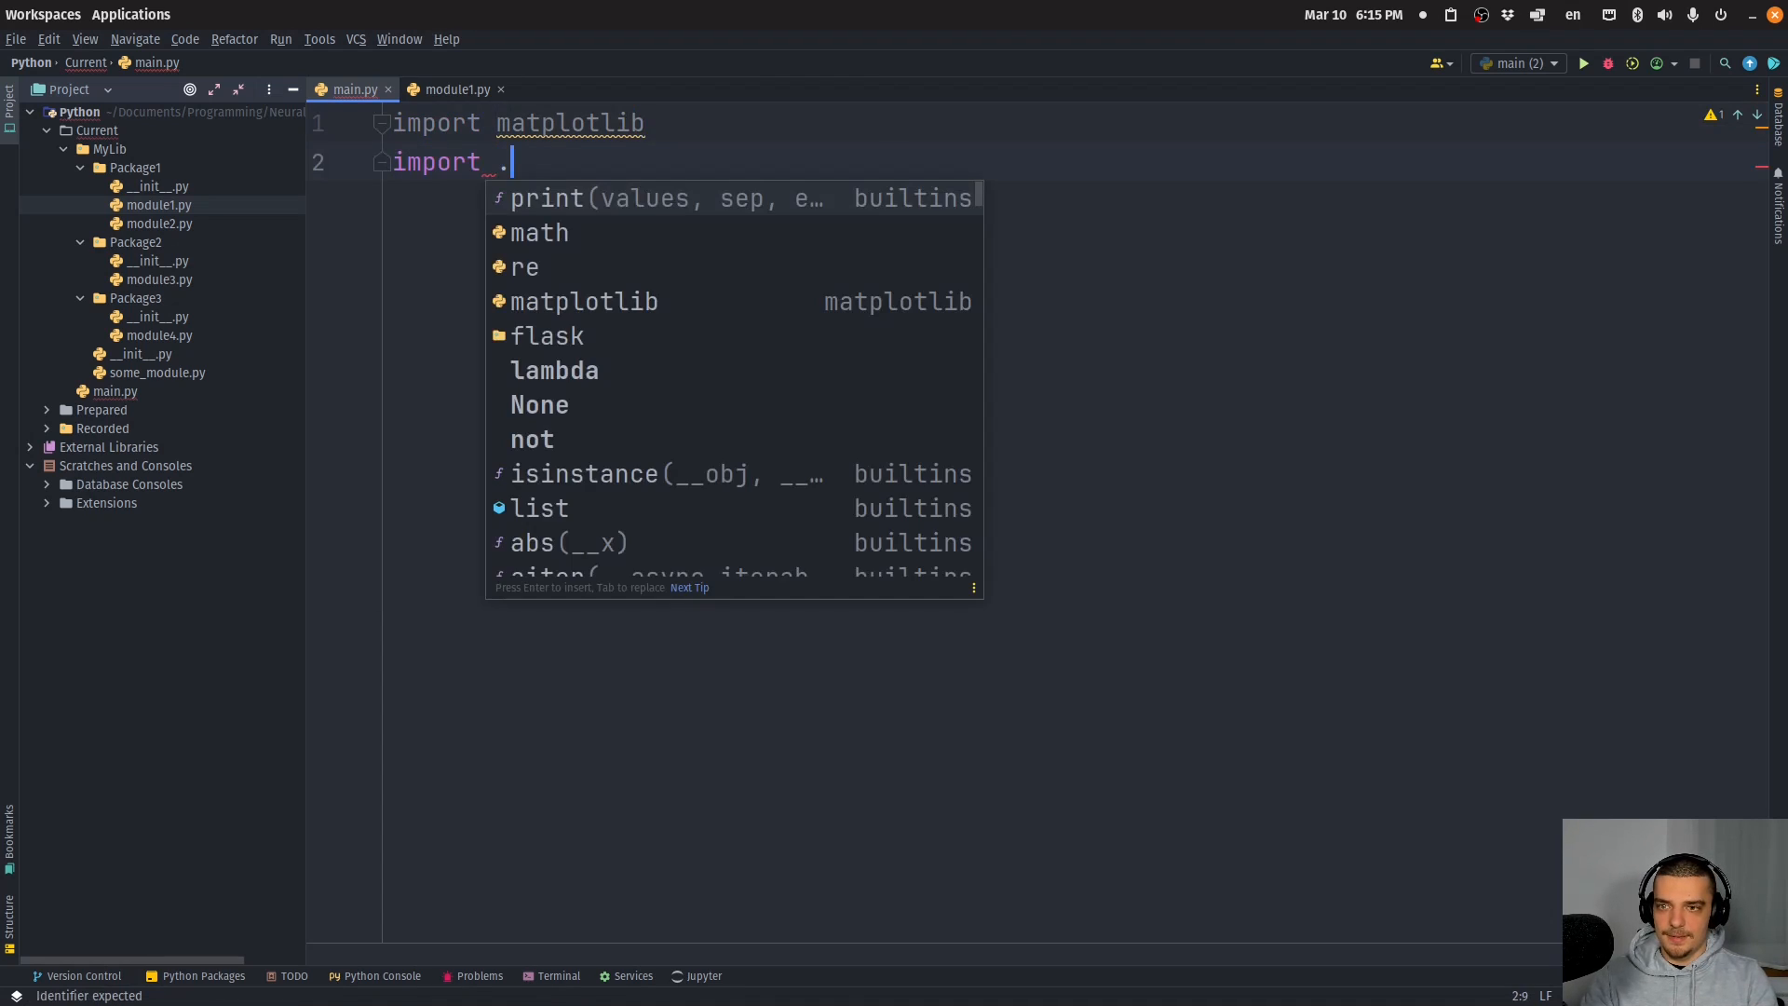
key("BackSpace")
type("ma")
key("Down")
key("Return")
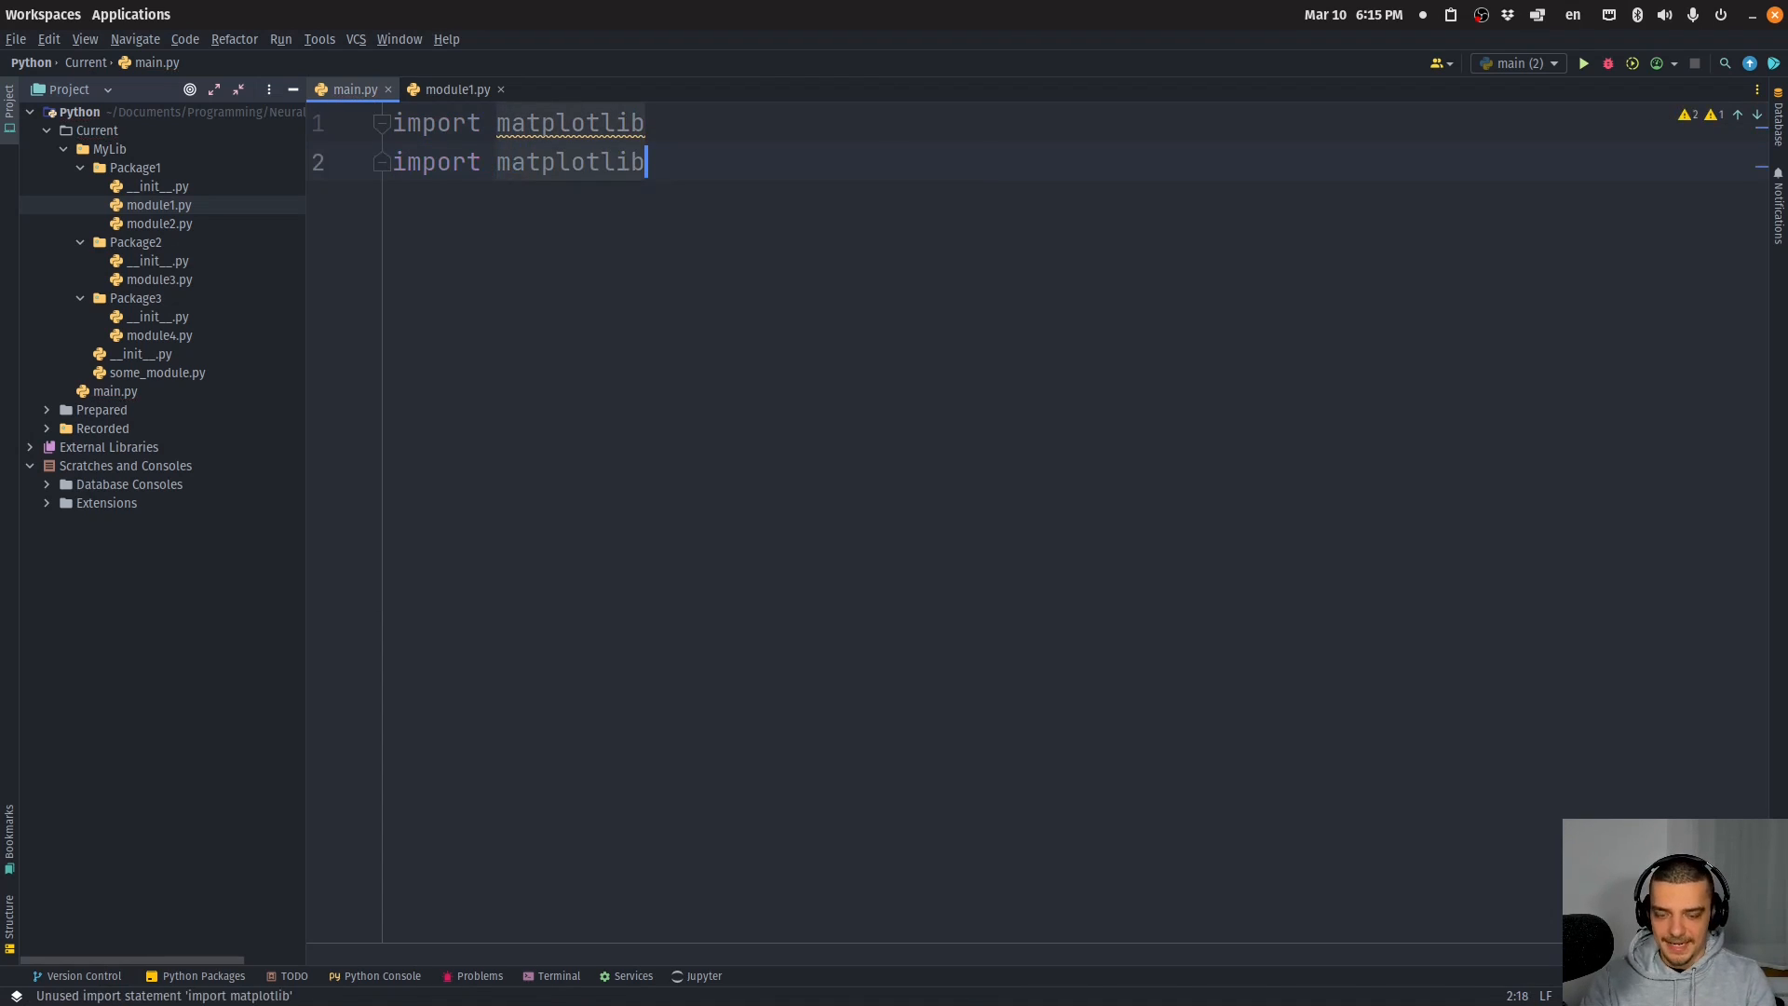
type(".")
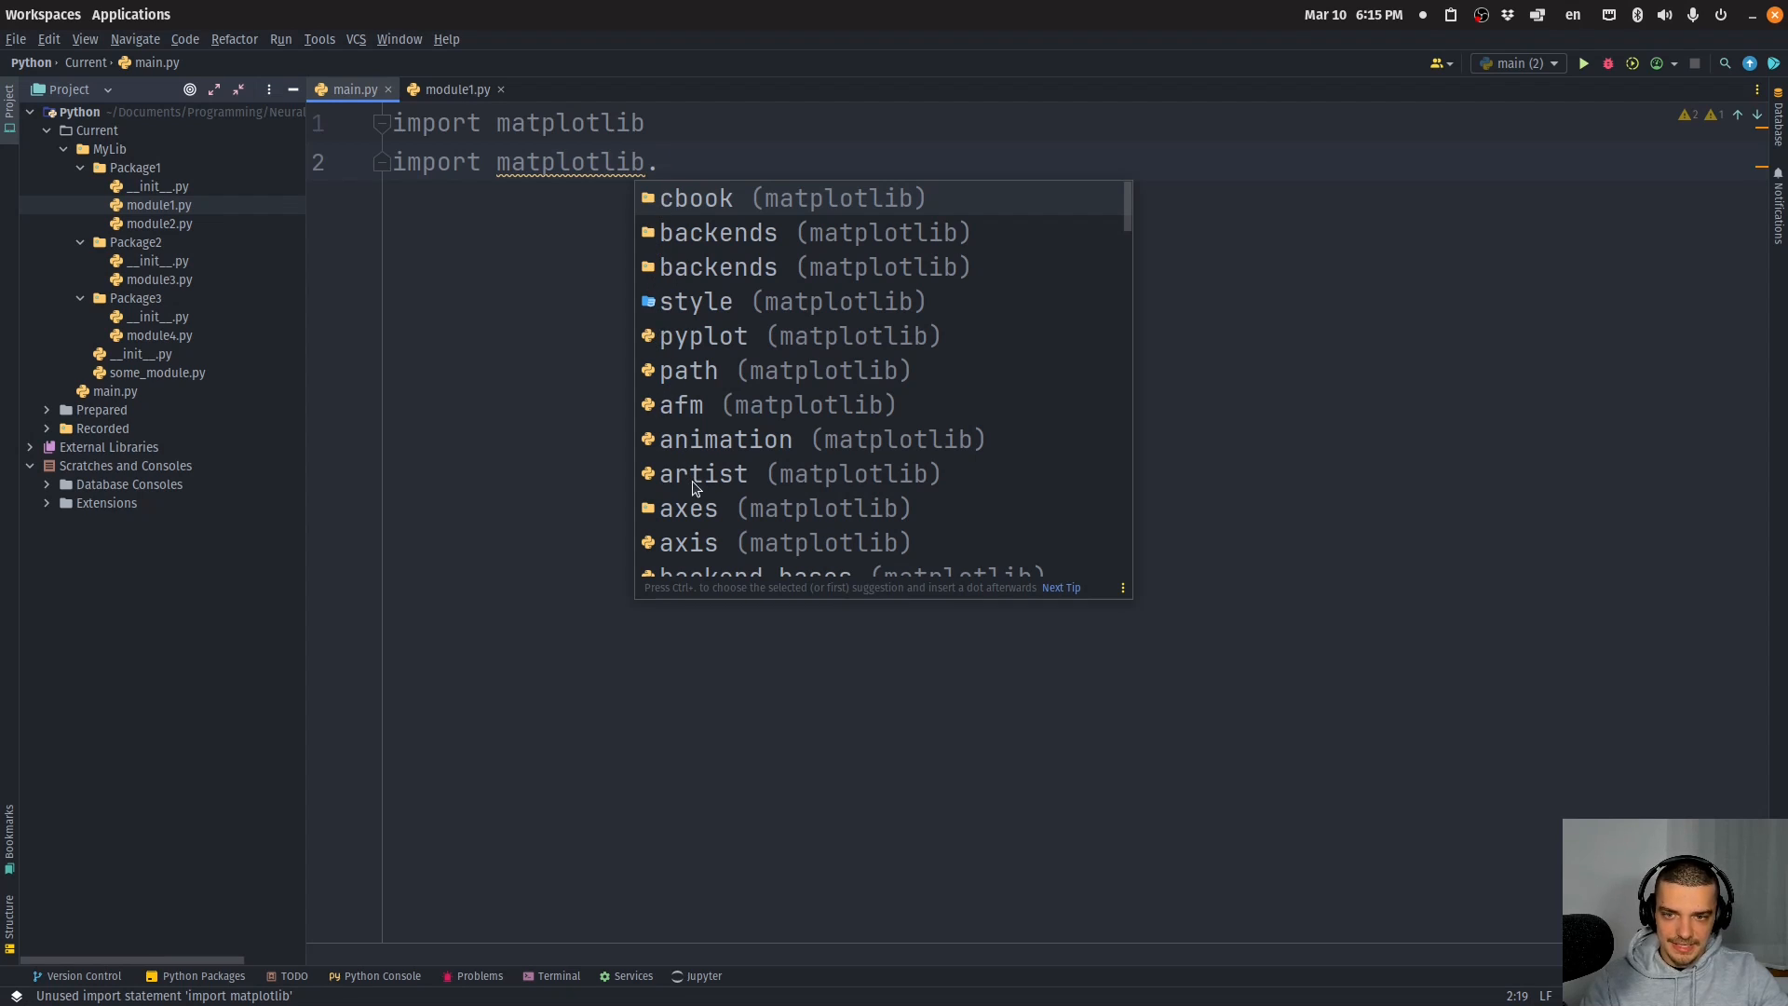
scroll(693, 489, "down", 3)
scroll(686, 482, "up", 3)
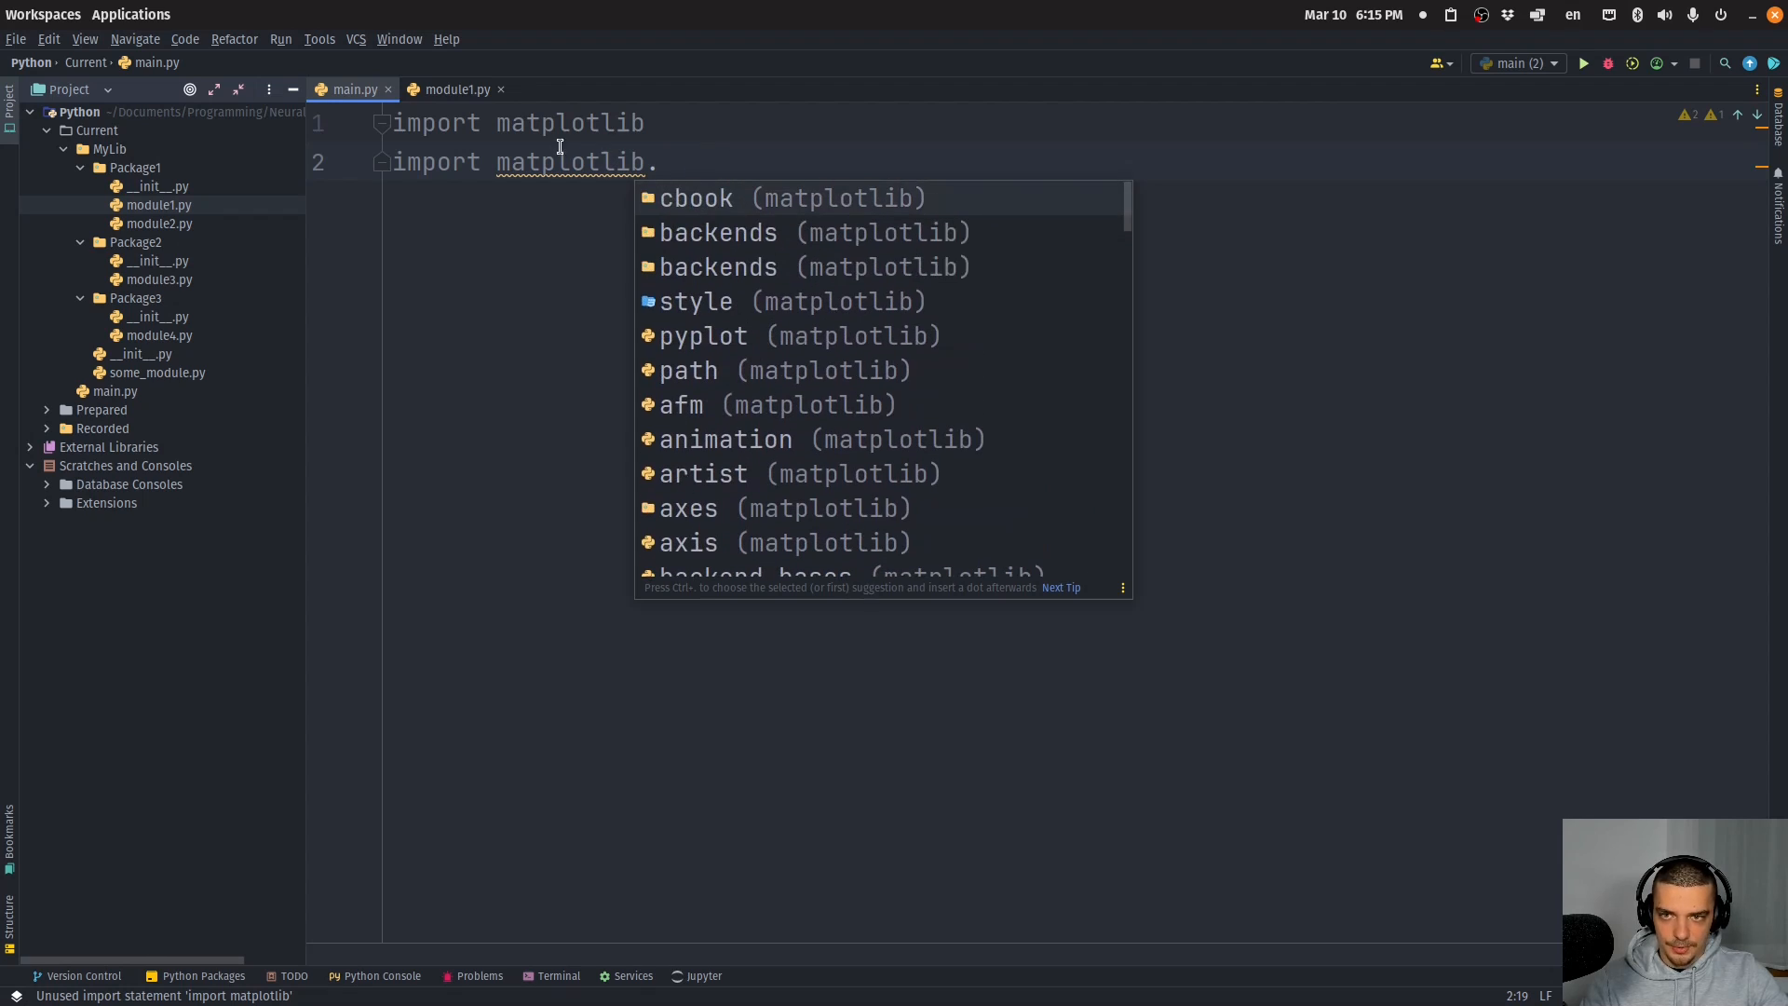
Step: Complete line 2 as import matplotlib.backends.backend_qt5
double_click(717, 233)
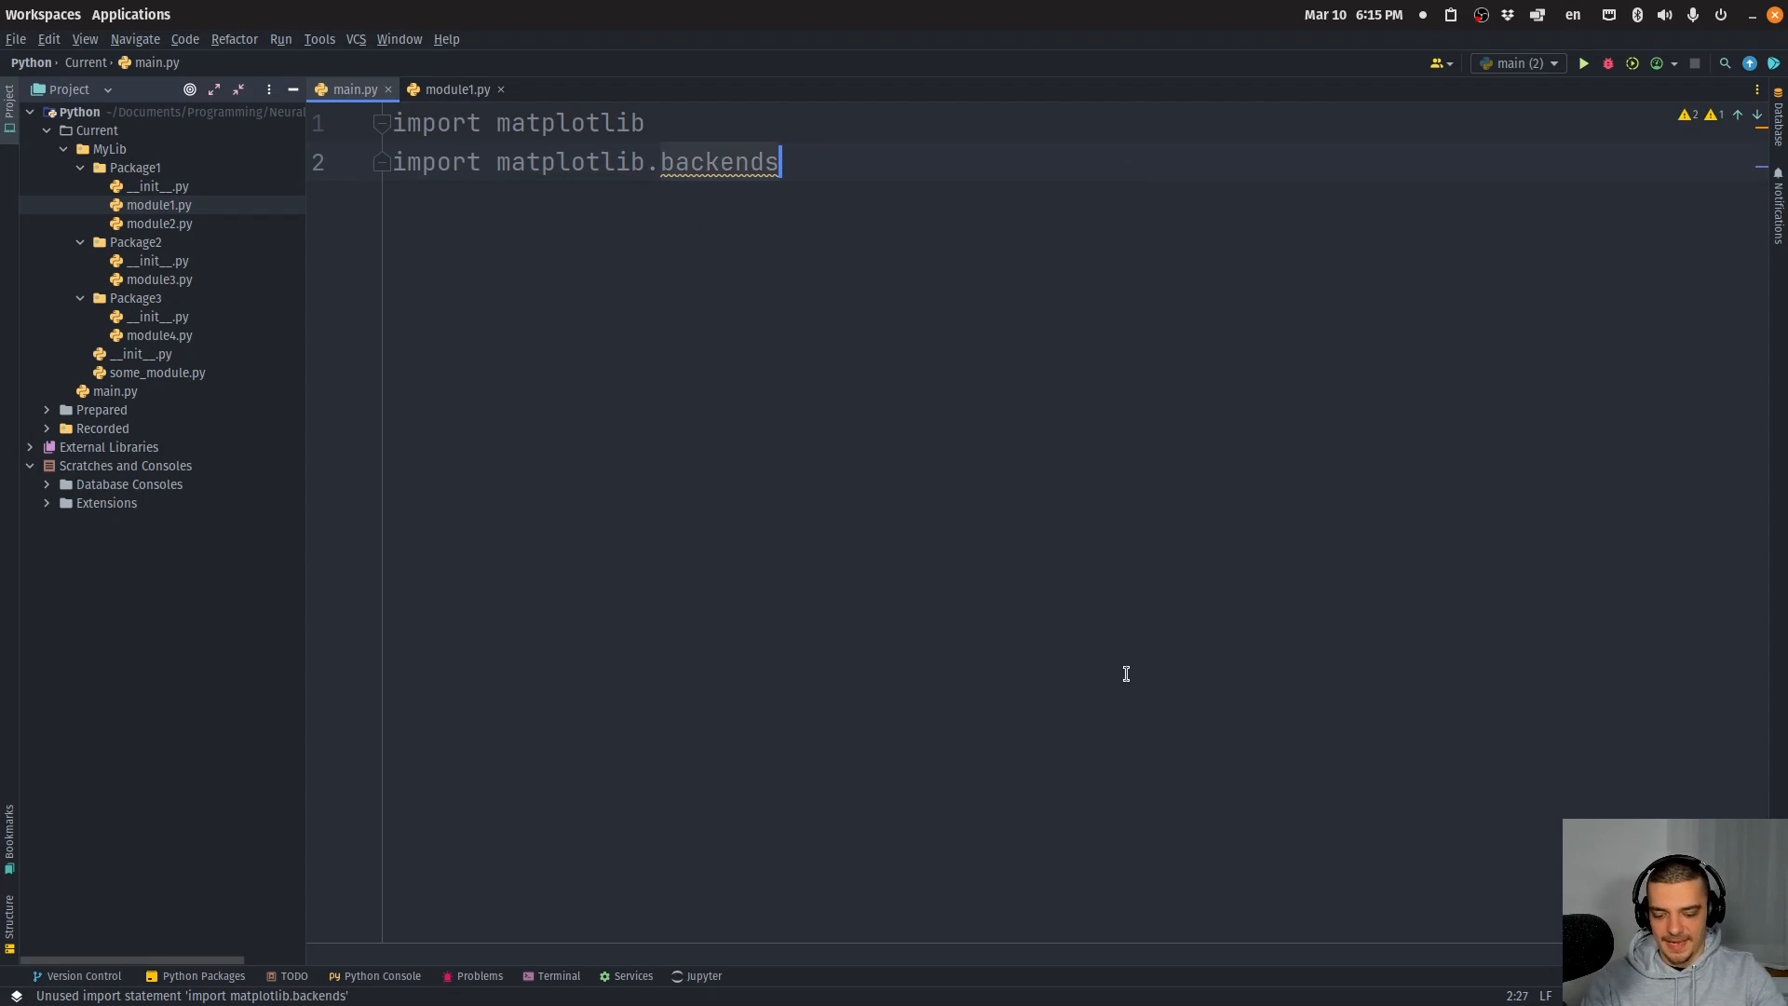
type(".")
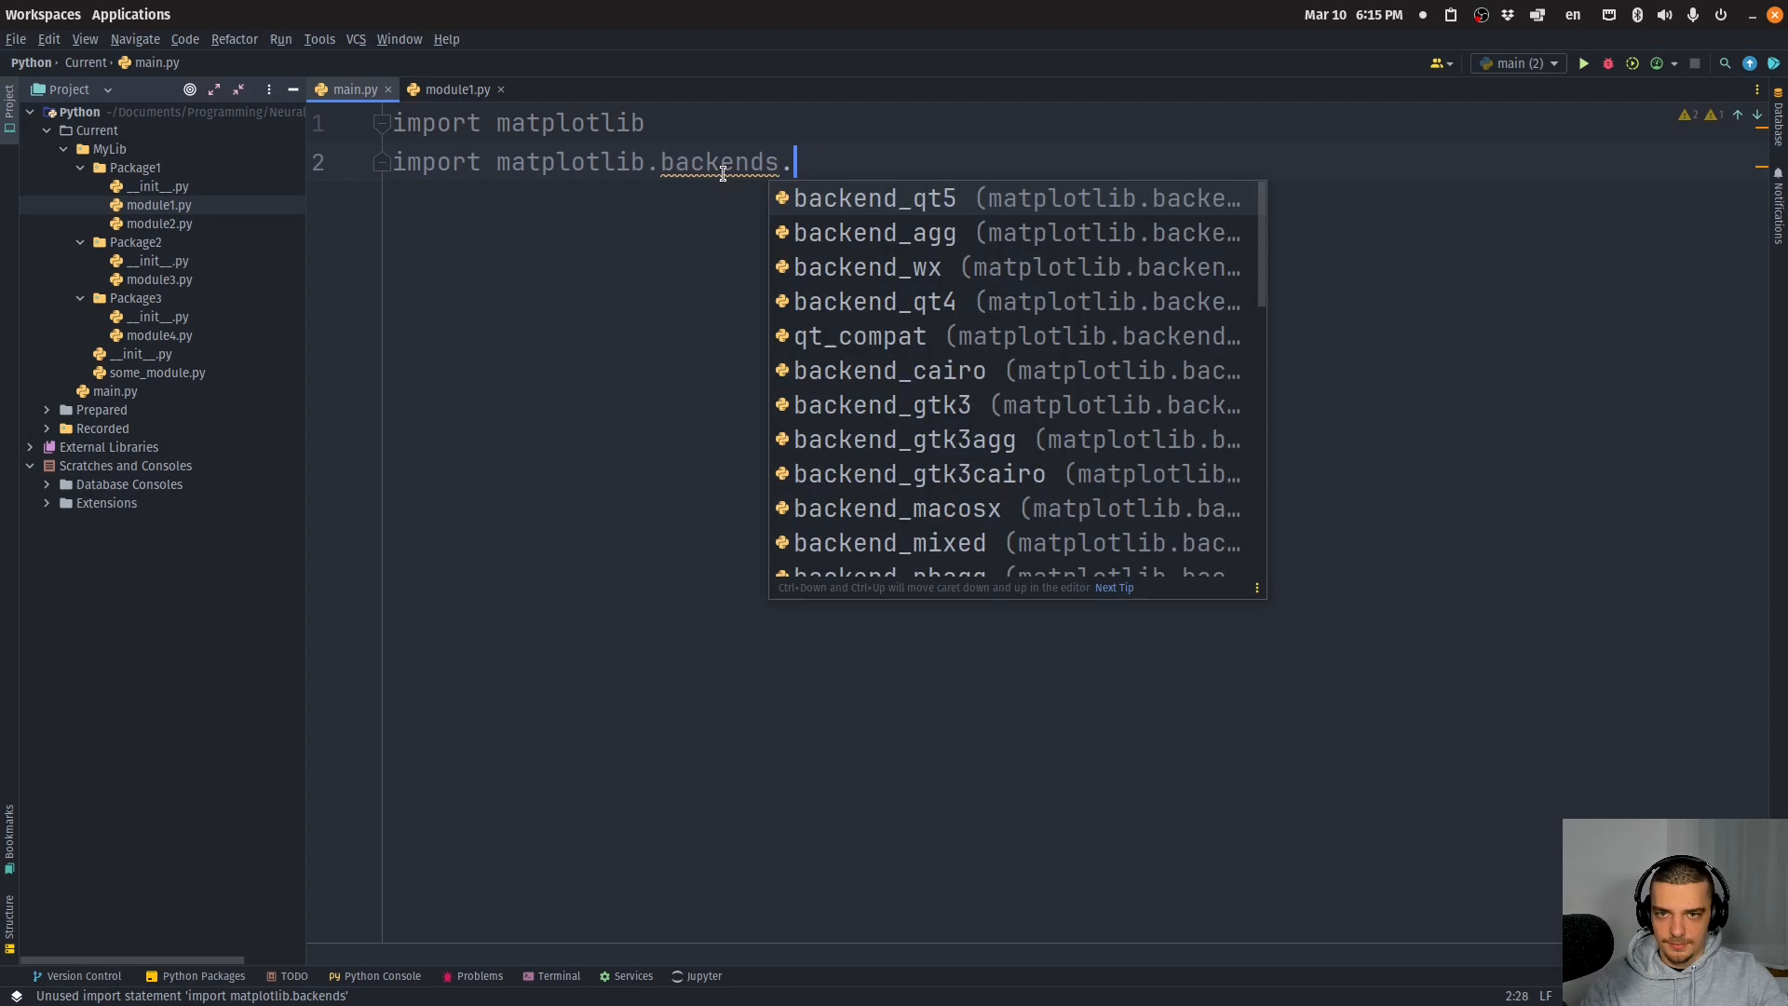
scroll(1015, 276, "down", 5)
scroll(1015, 287, "down", 5)
scroll(1015, 293, "up", 5)
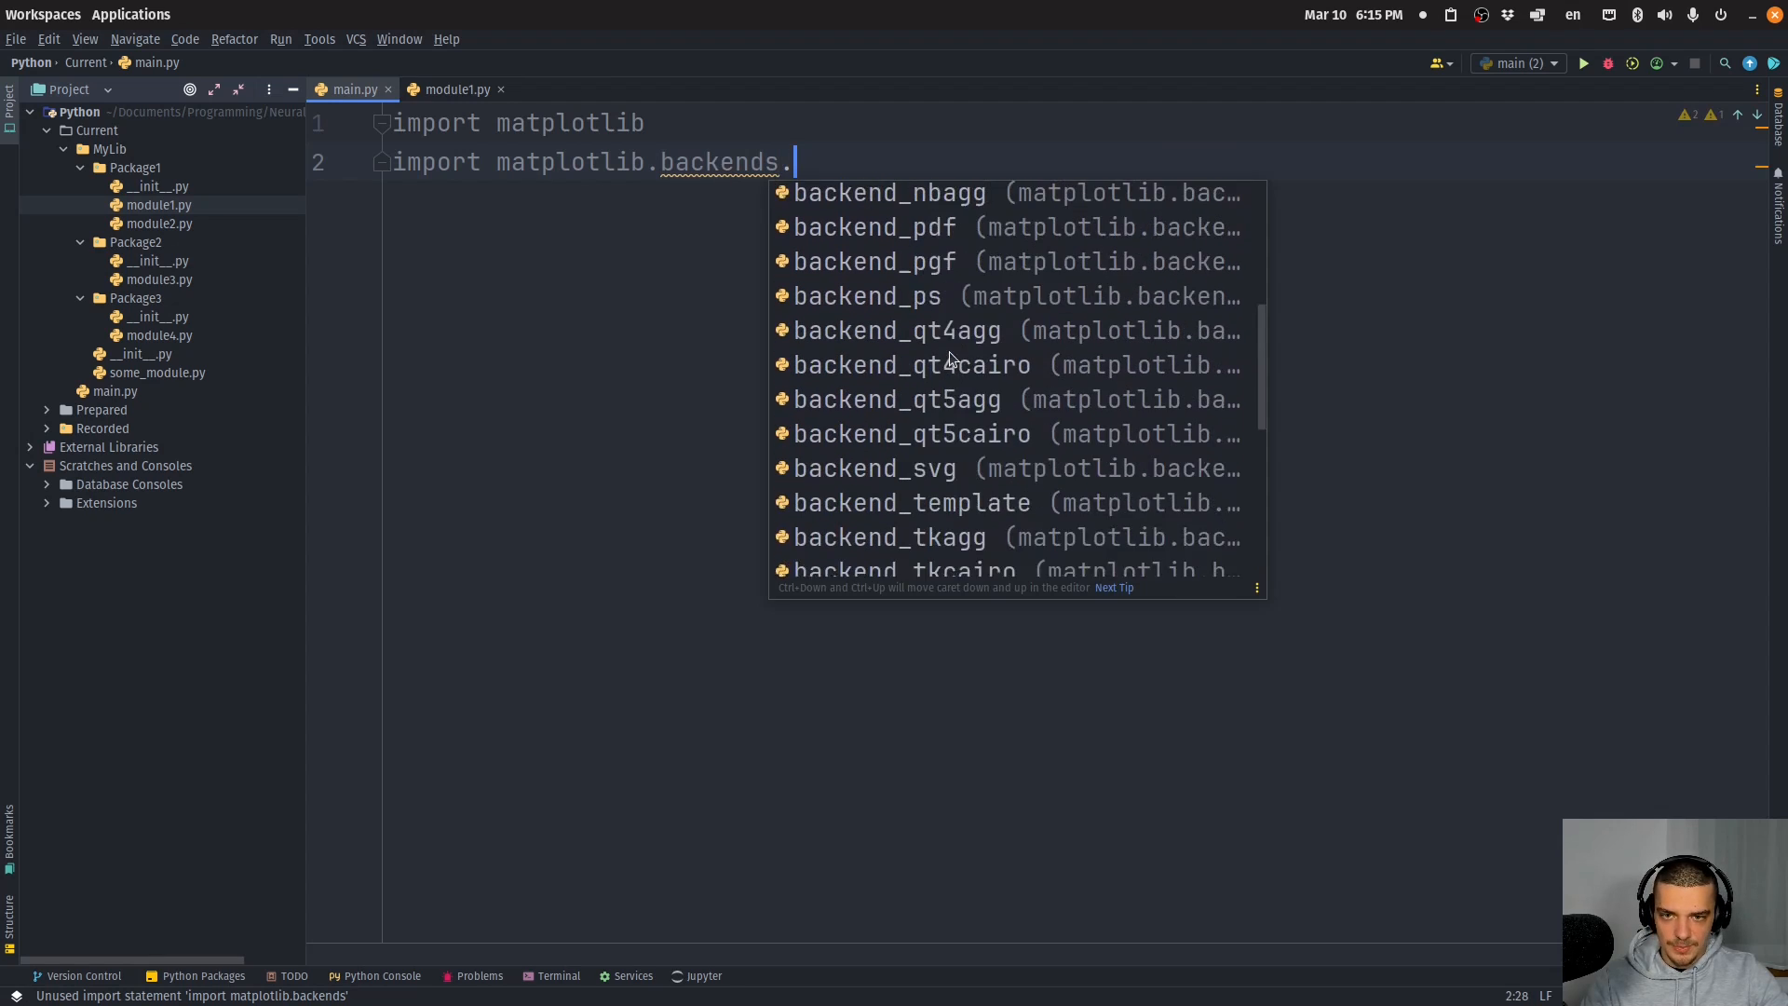
scroll(939, 380, "up", 5)
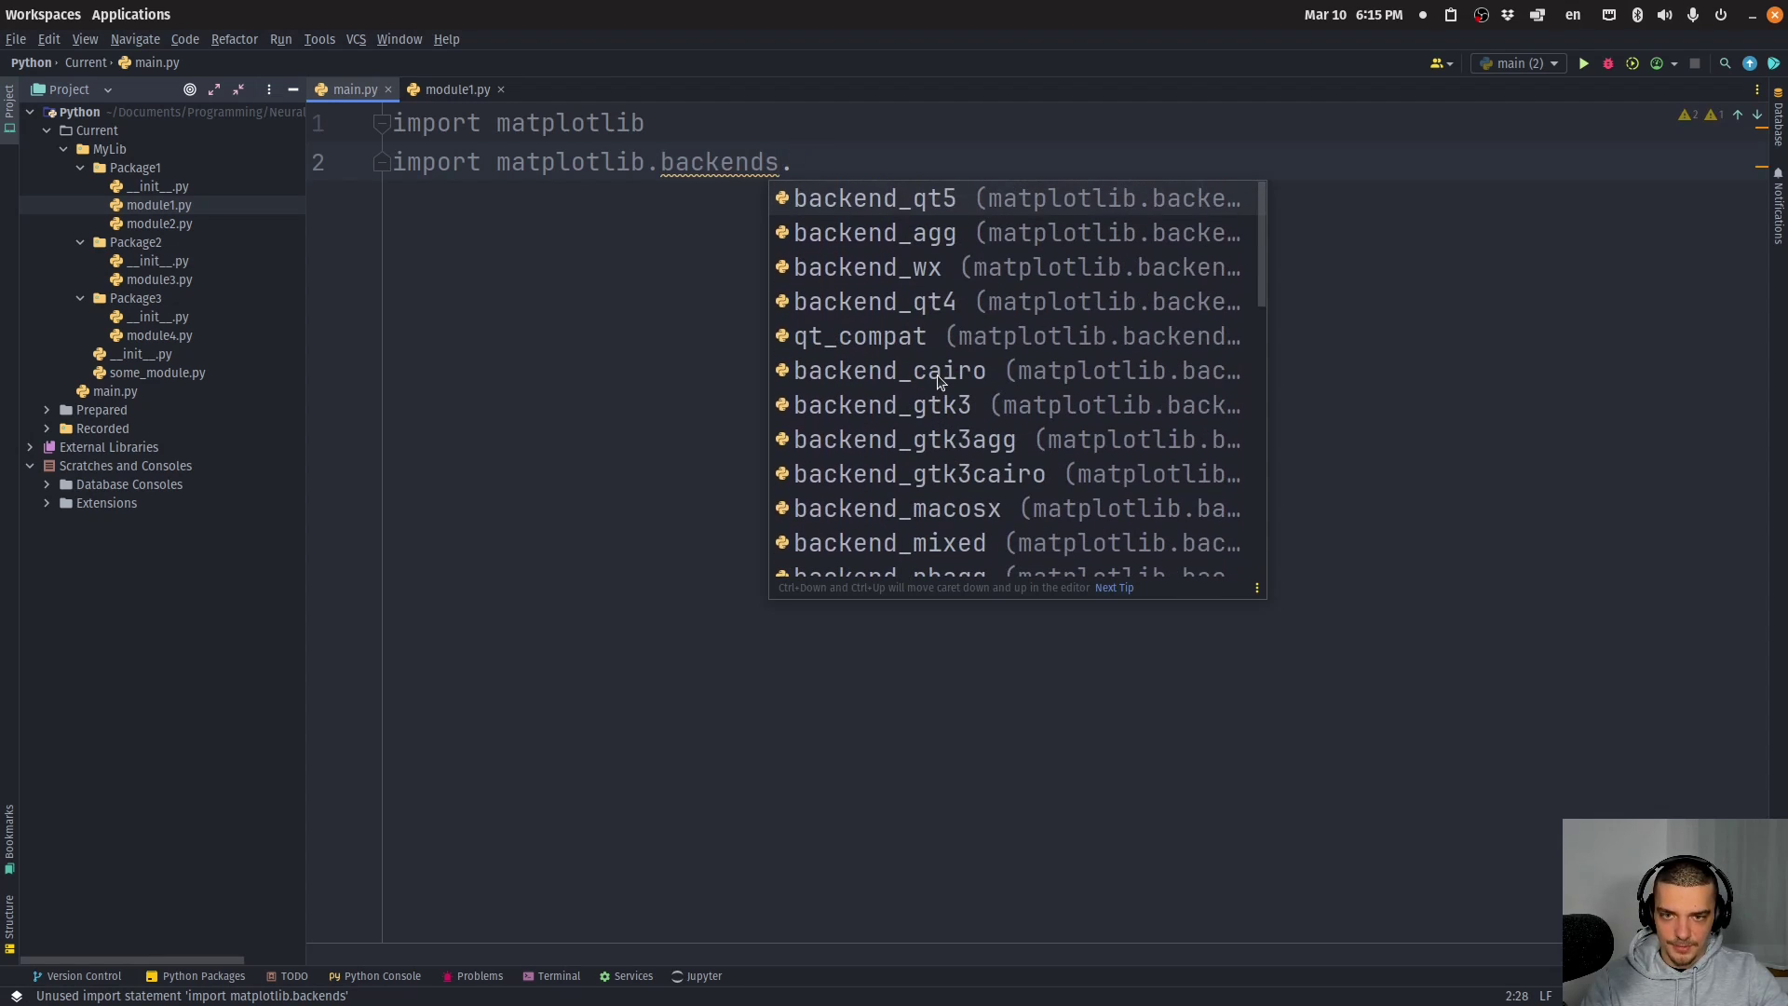
double_click(875, 199)
key("Escape")
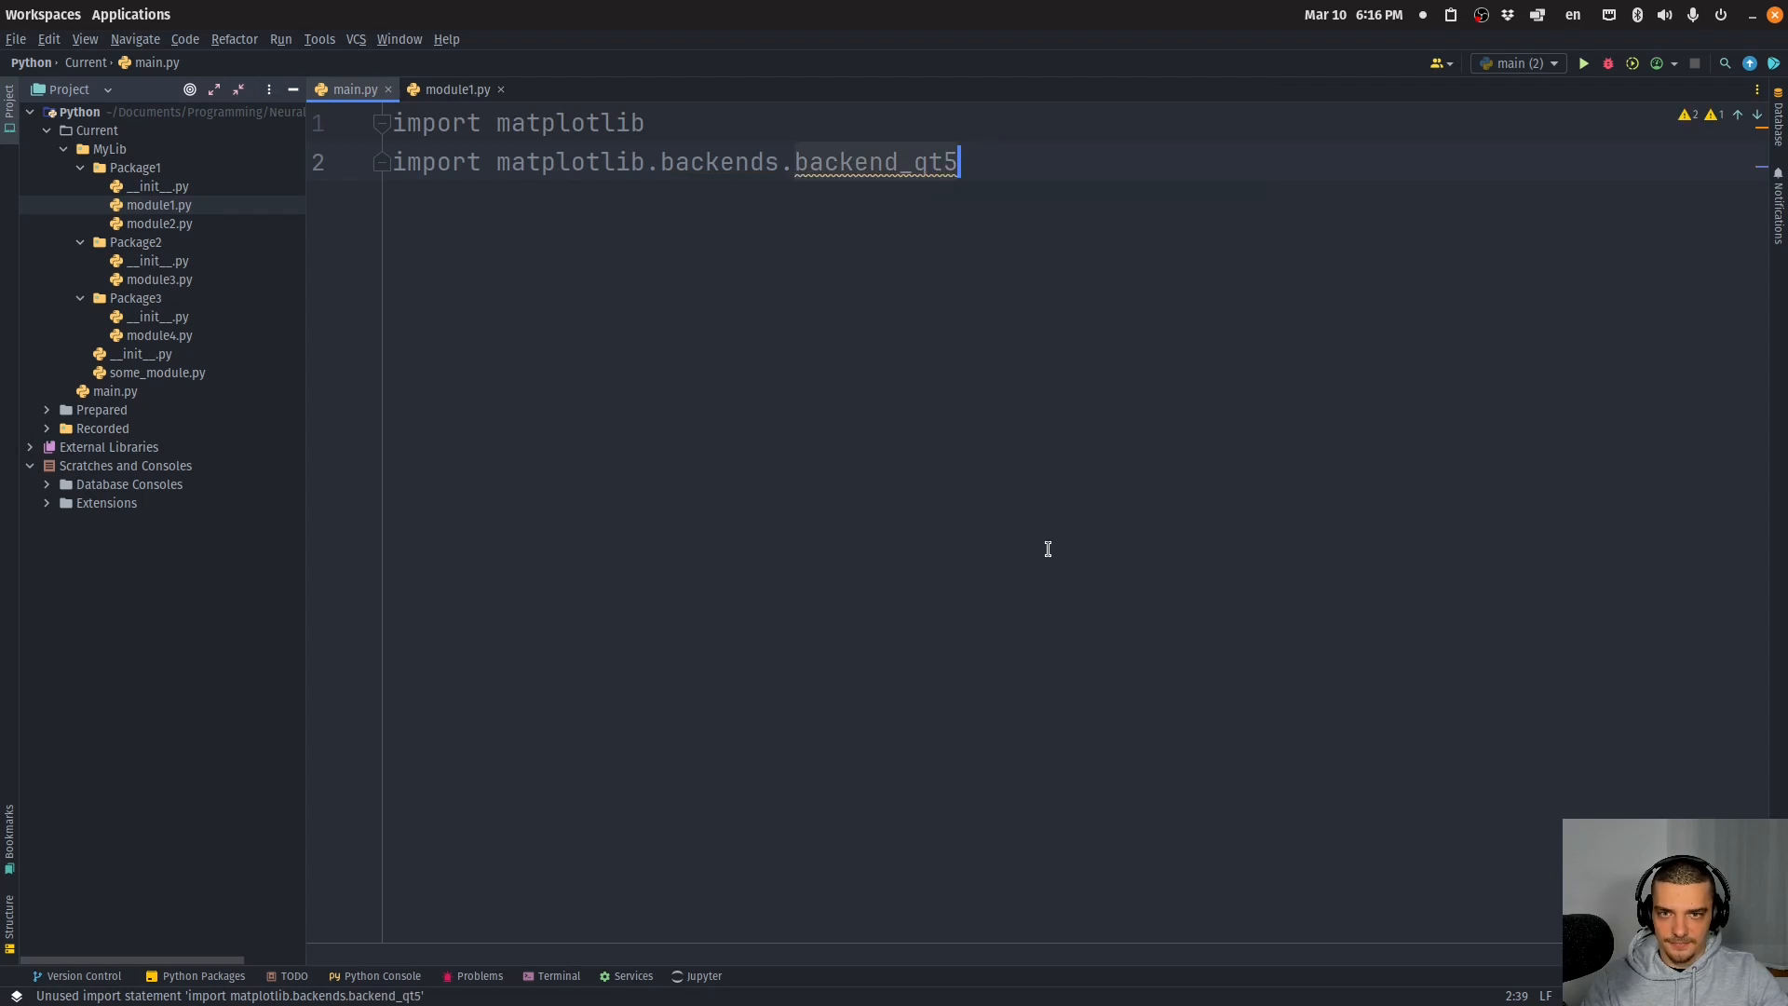
type("oimport ,")
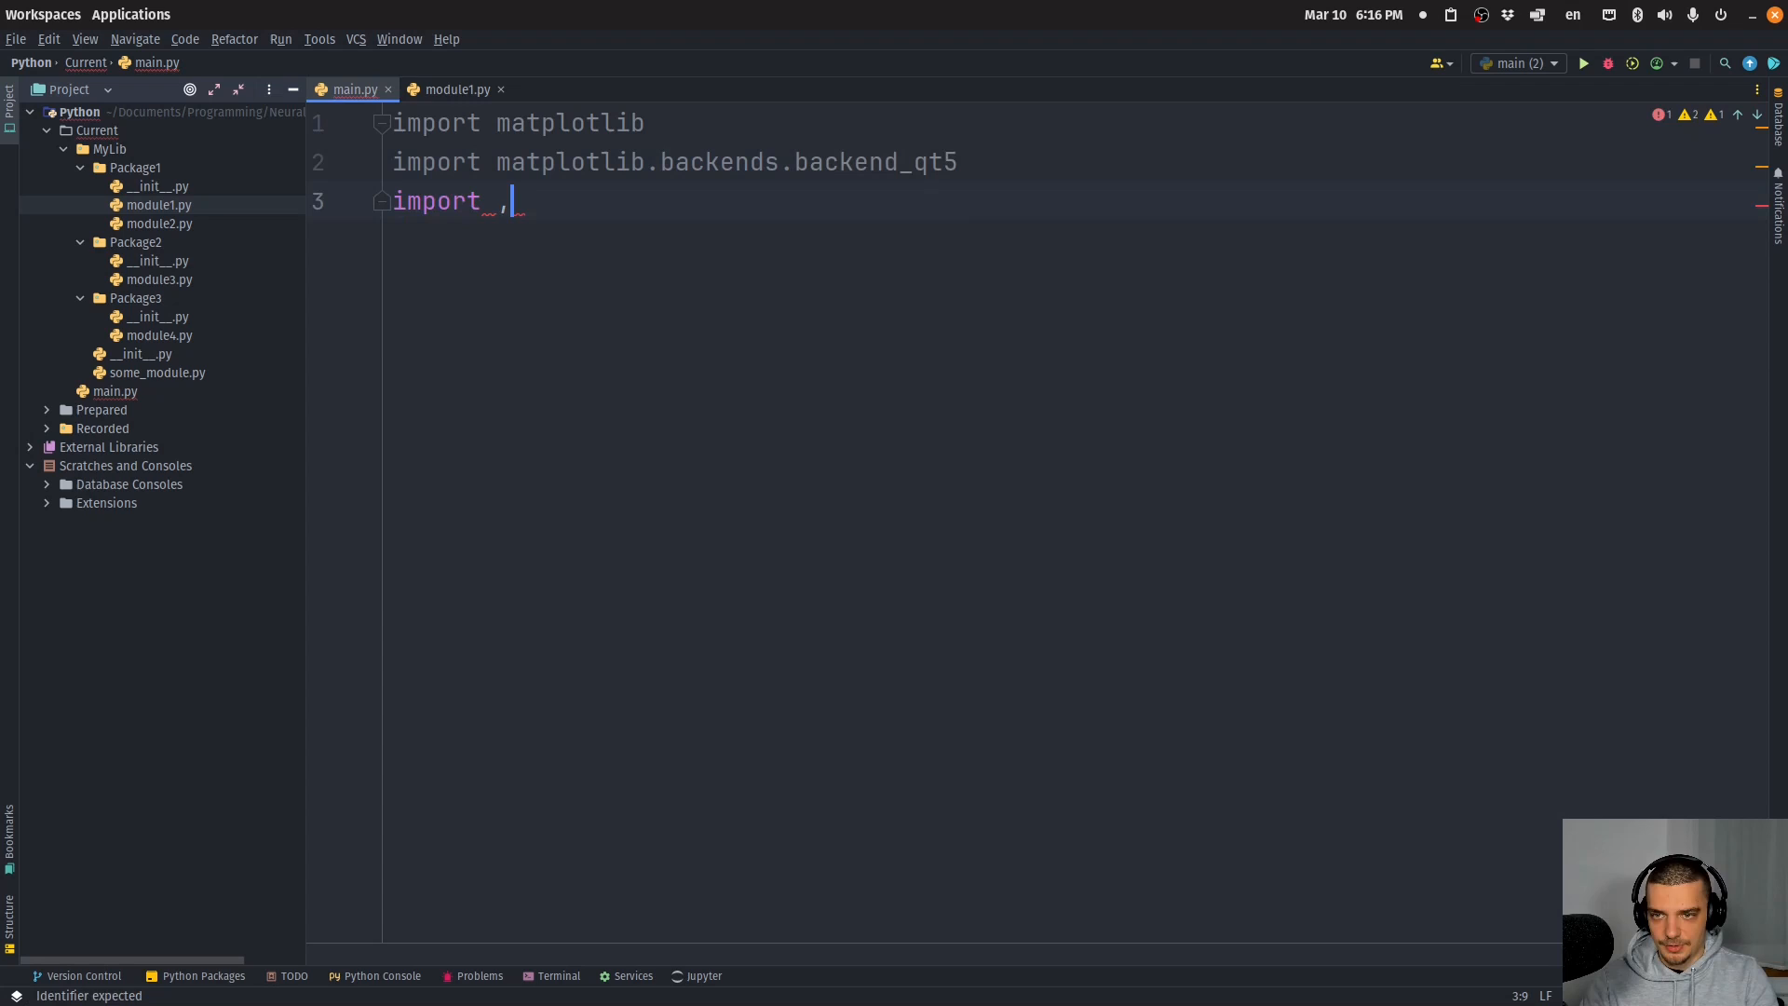
type("math")
Step: On line 3 build import matplotlib.axes, then remove the axes name
key("BackSpace")
key("BackSpace")
type("t")
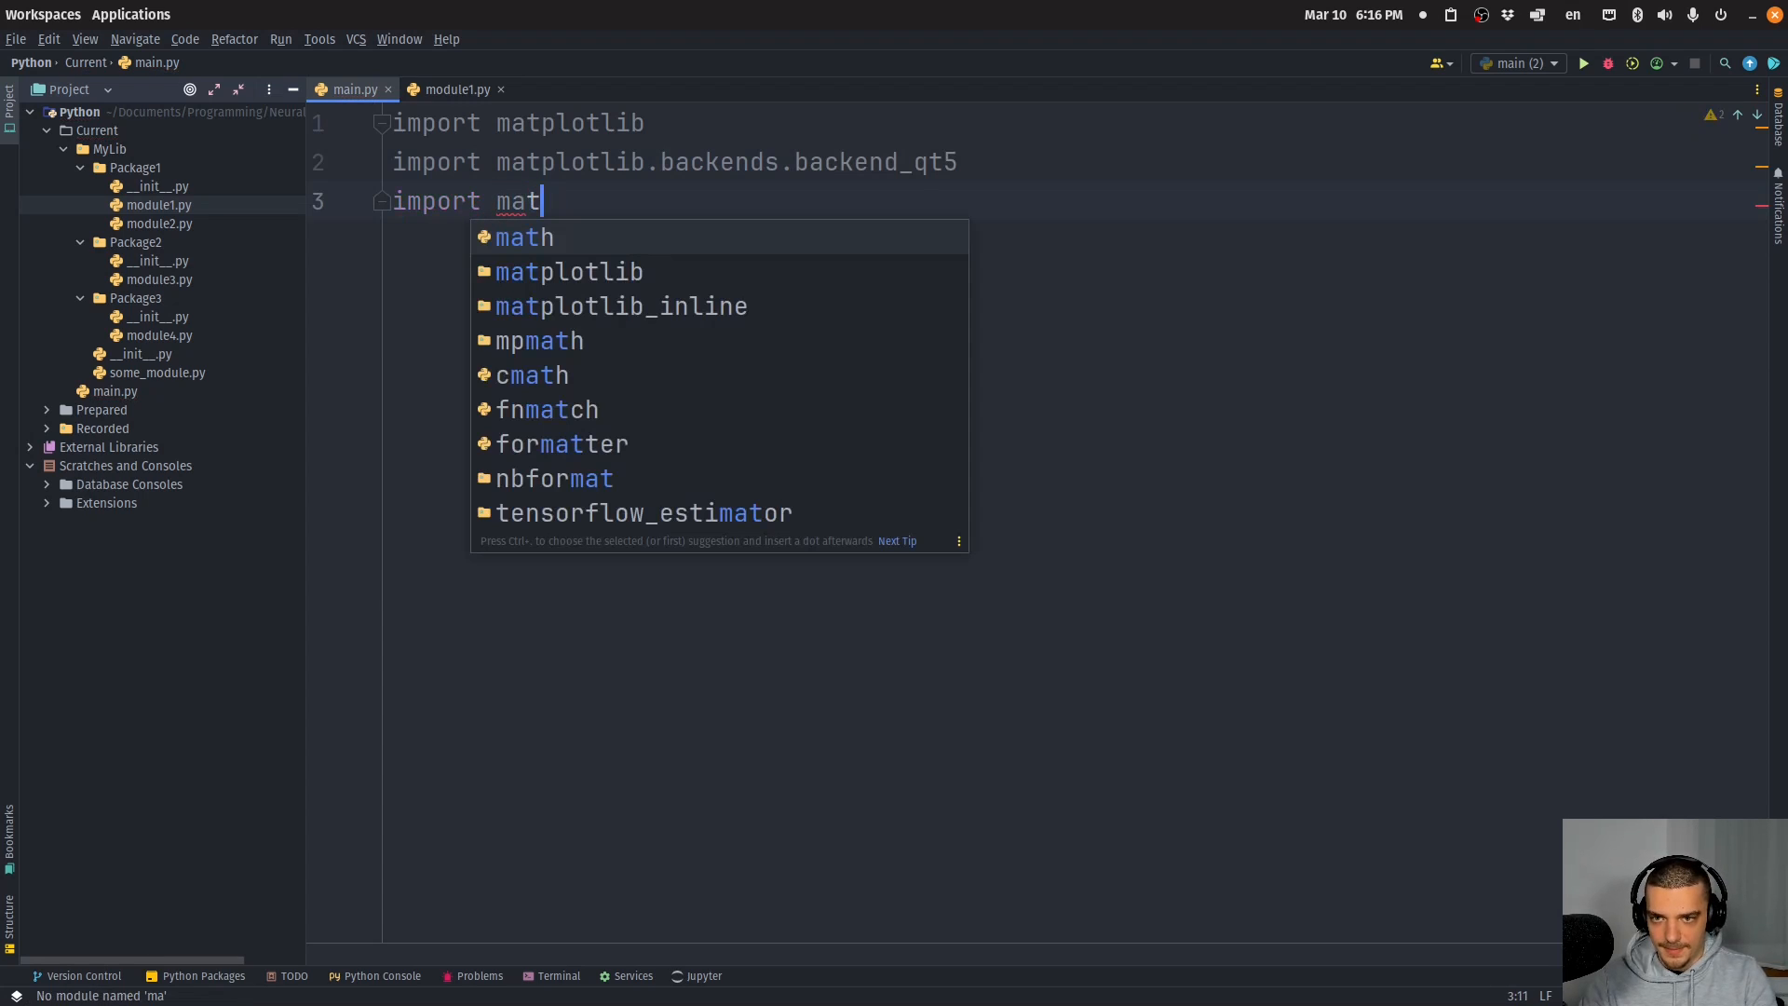
key("Down")
key("Tab")
type(".a")
key("Tab")
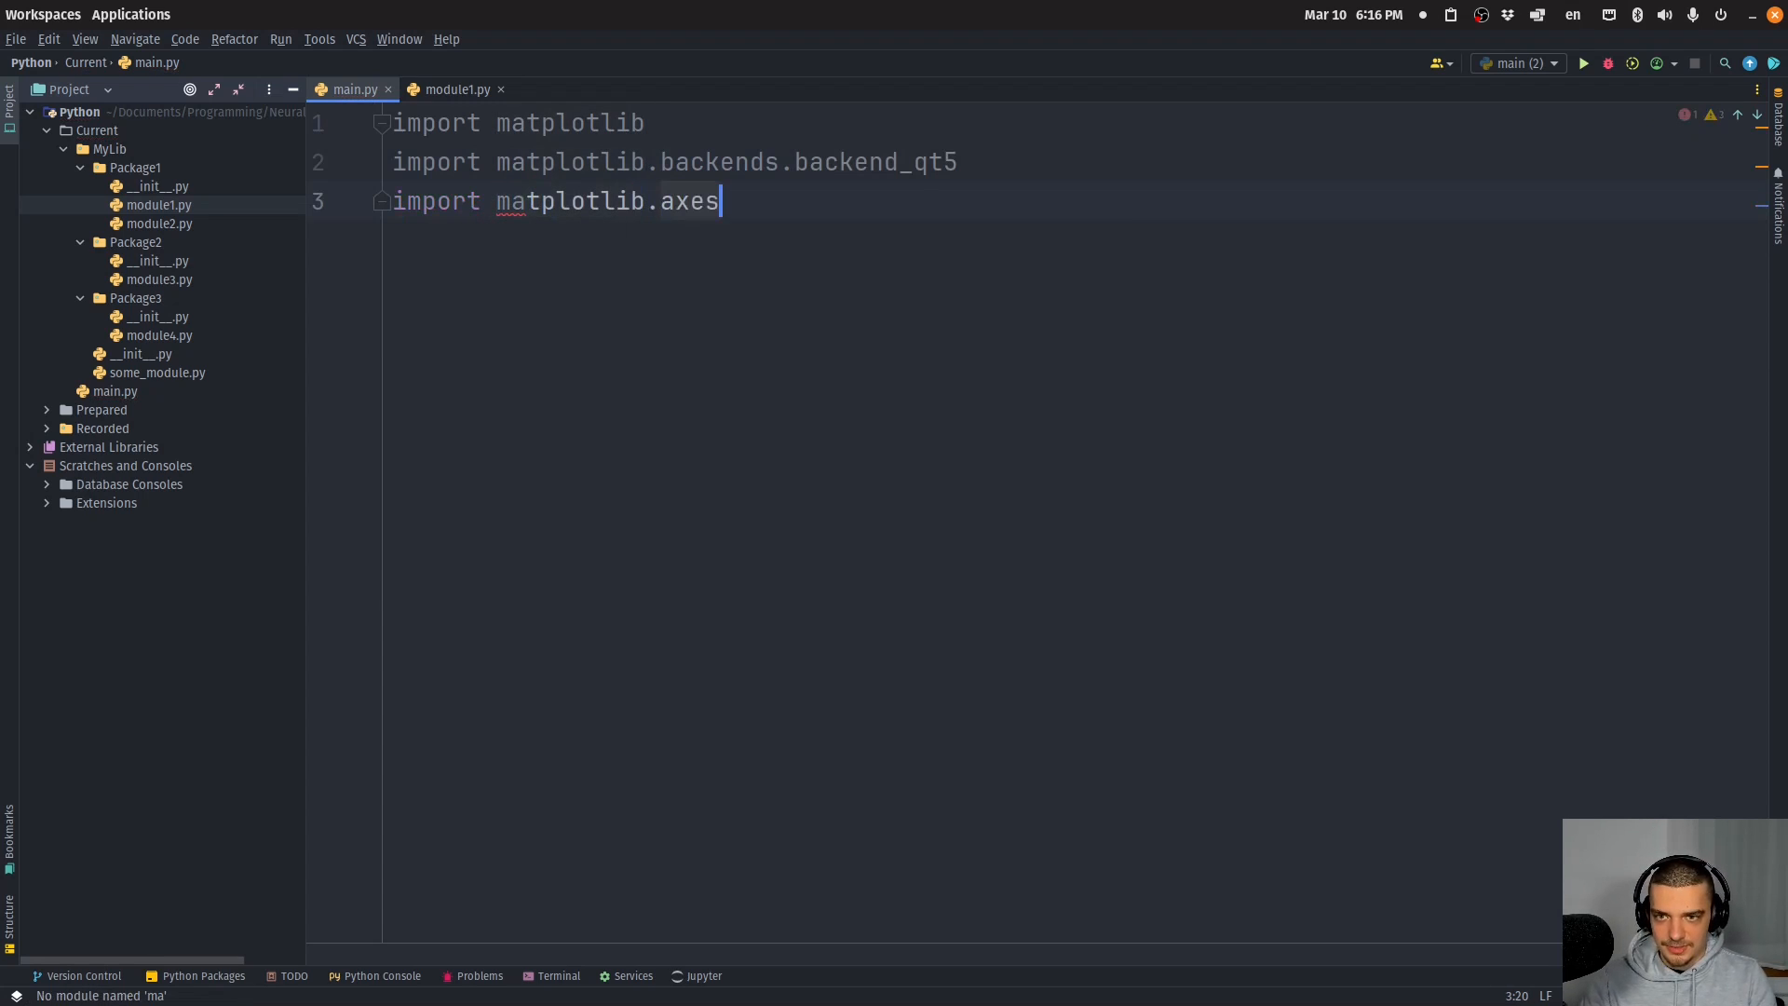
type(".")
key("BackSpace")
key("BackSpace")
key("BackSpace")
key("BackSpace")
key("BackSpace")
type(".")
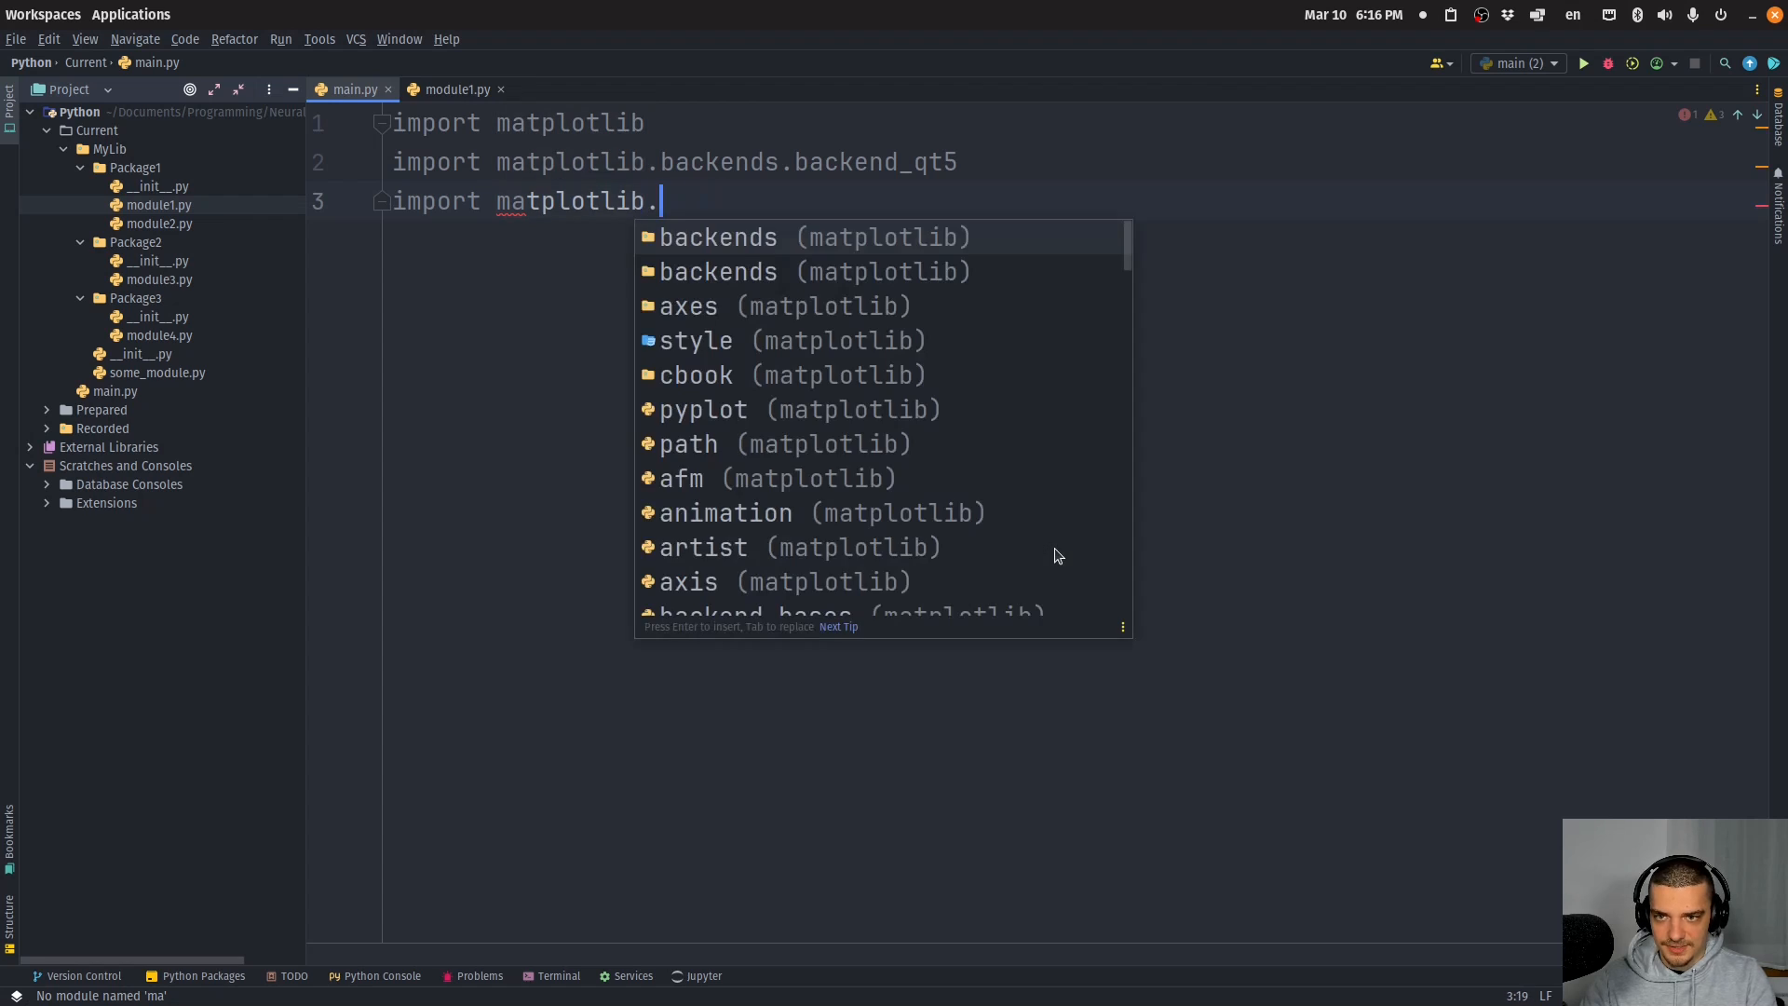
scroll(731, 387, "down", 6)
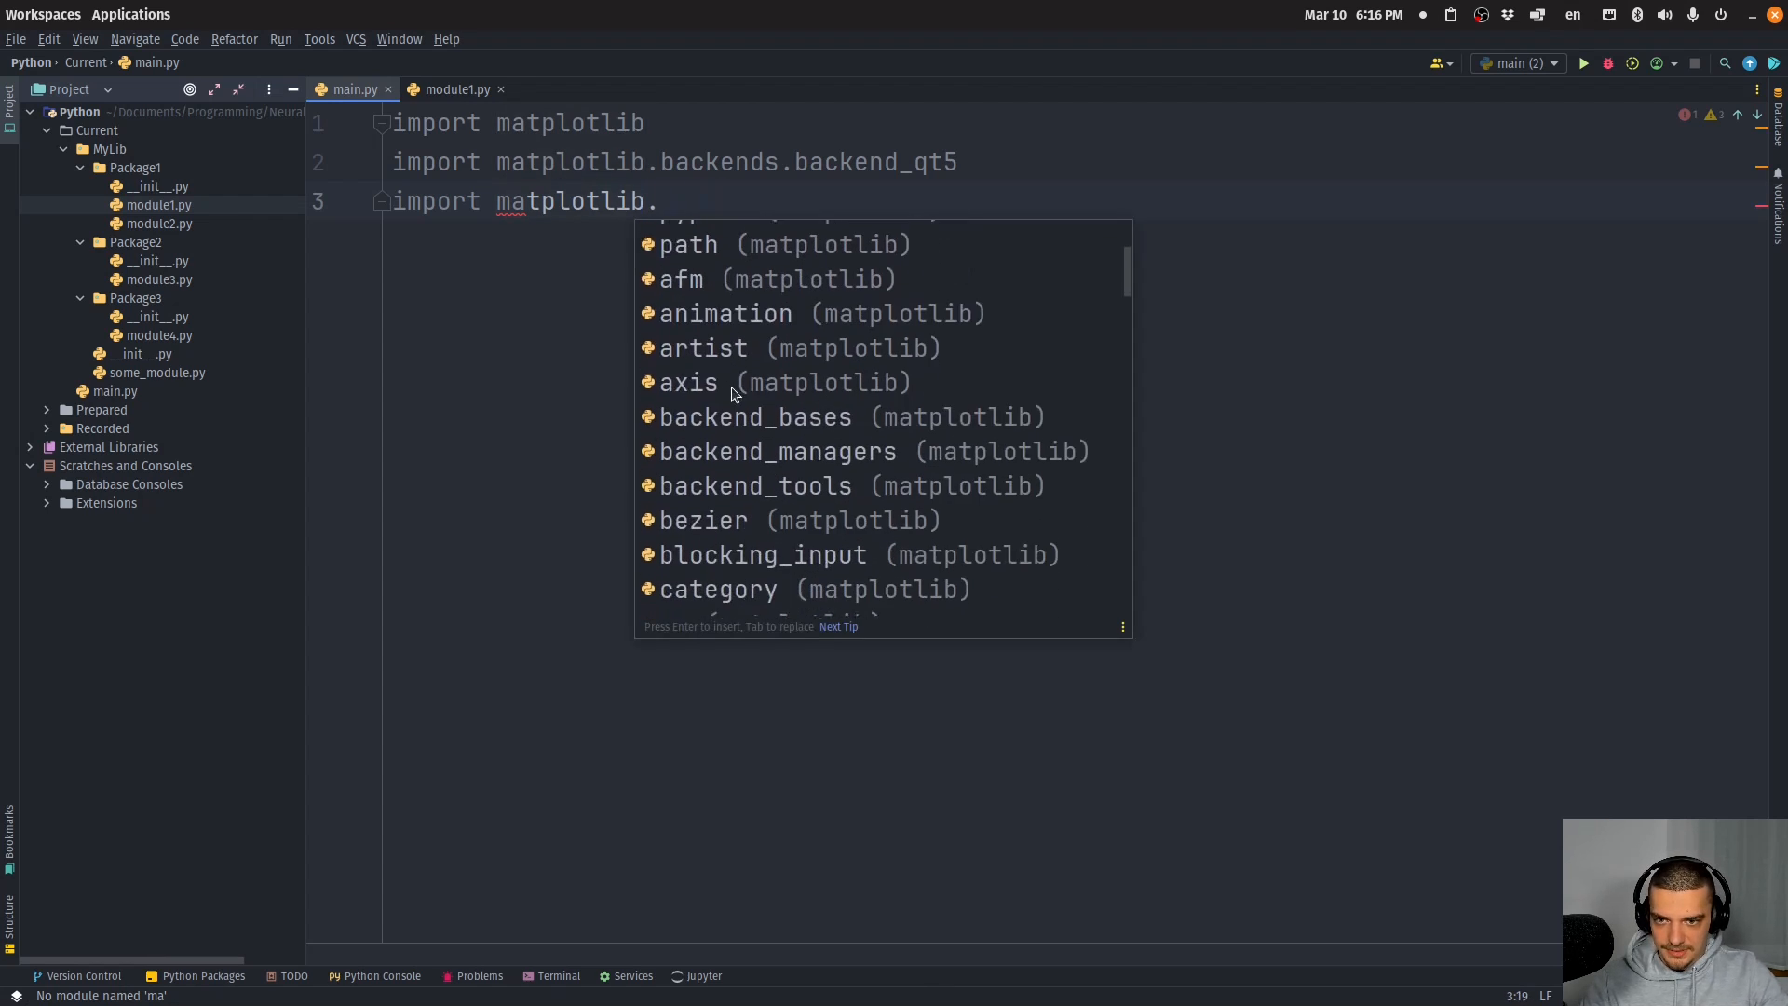
scroll(731, 387, "up", 6)
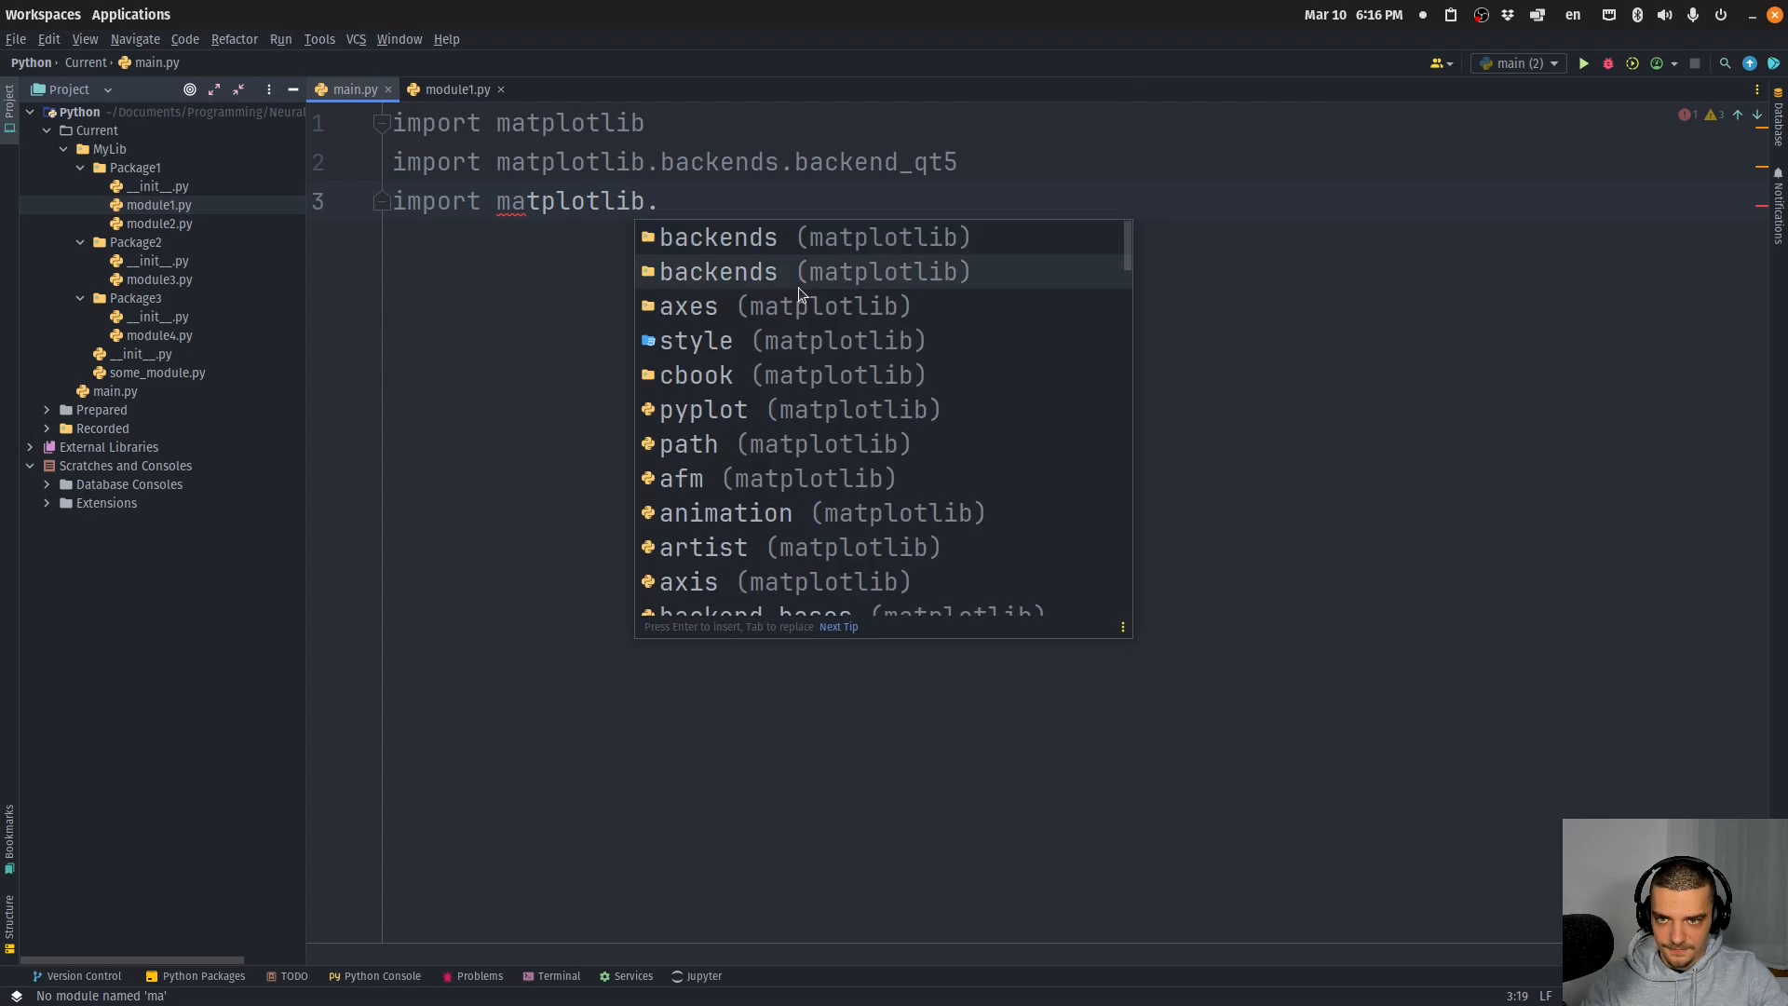
Step: Complete matplotlib.backends.backend_qt5 on line 3, then clear the line
key("Return")
type(".")
key("Return")
type(".backend_qt5.")
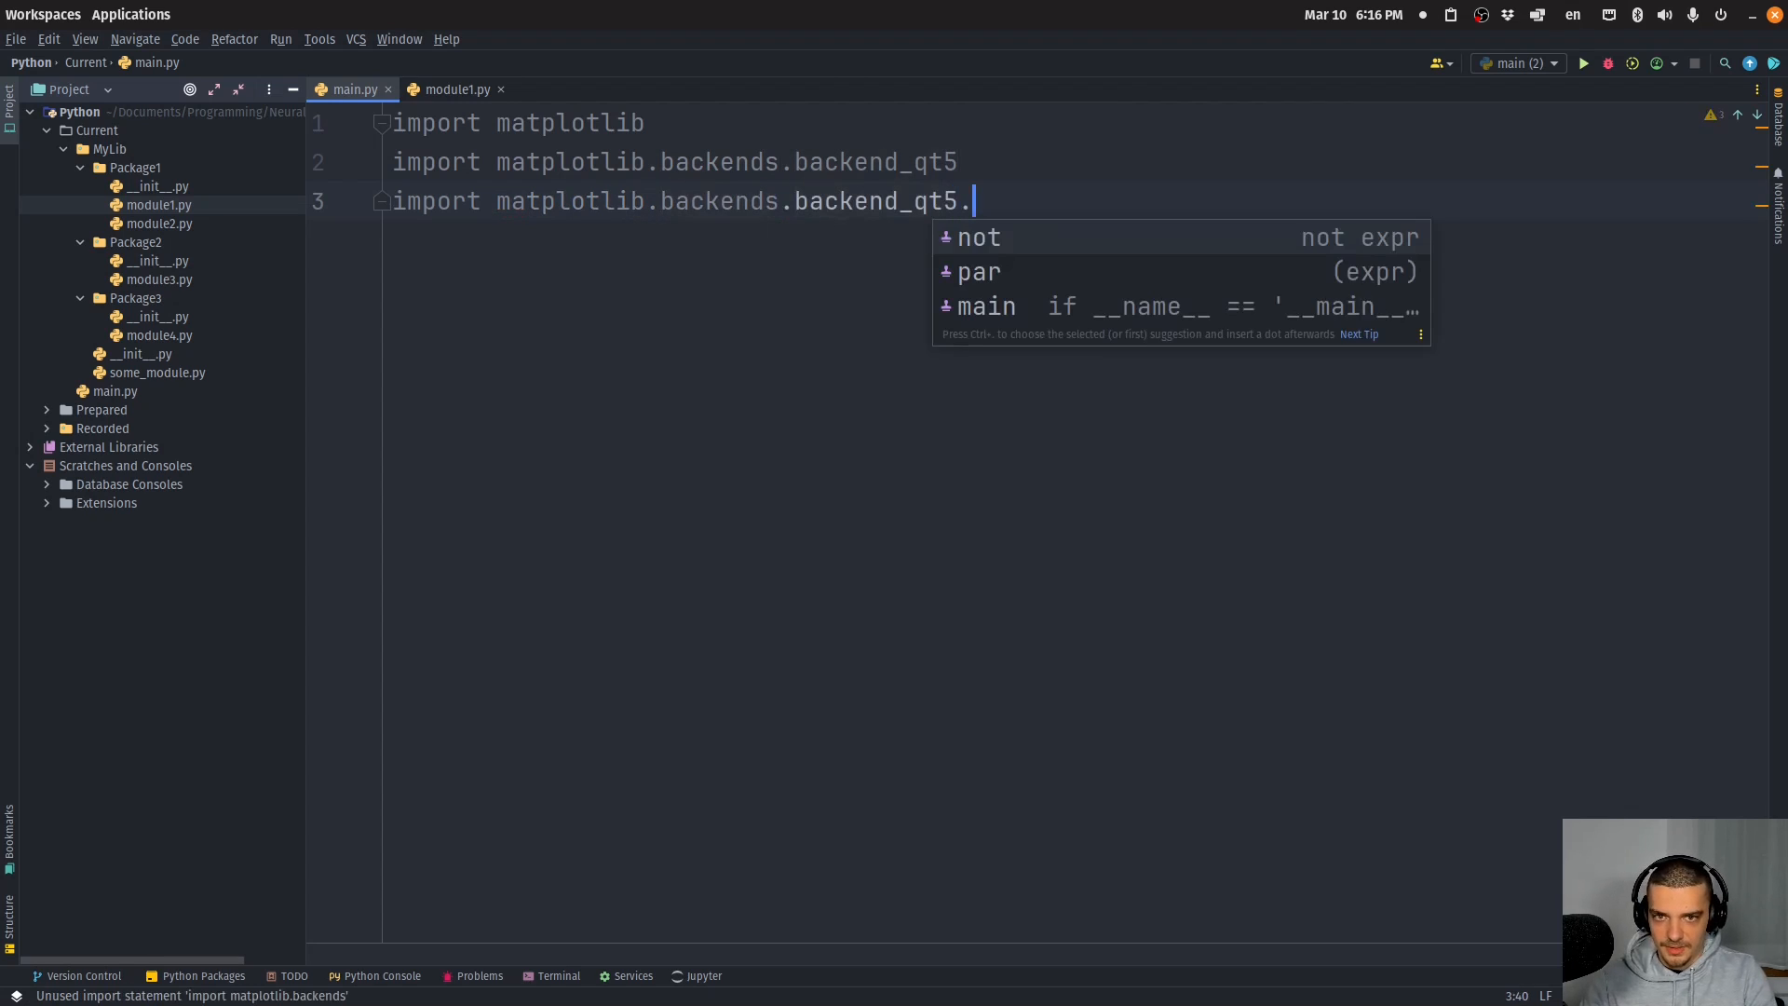
key("Escape")
type("cc")
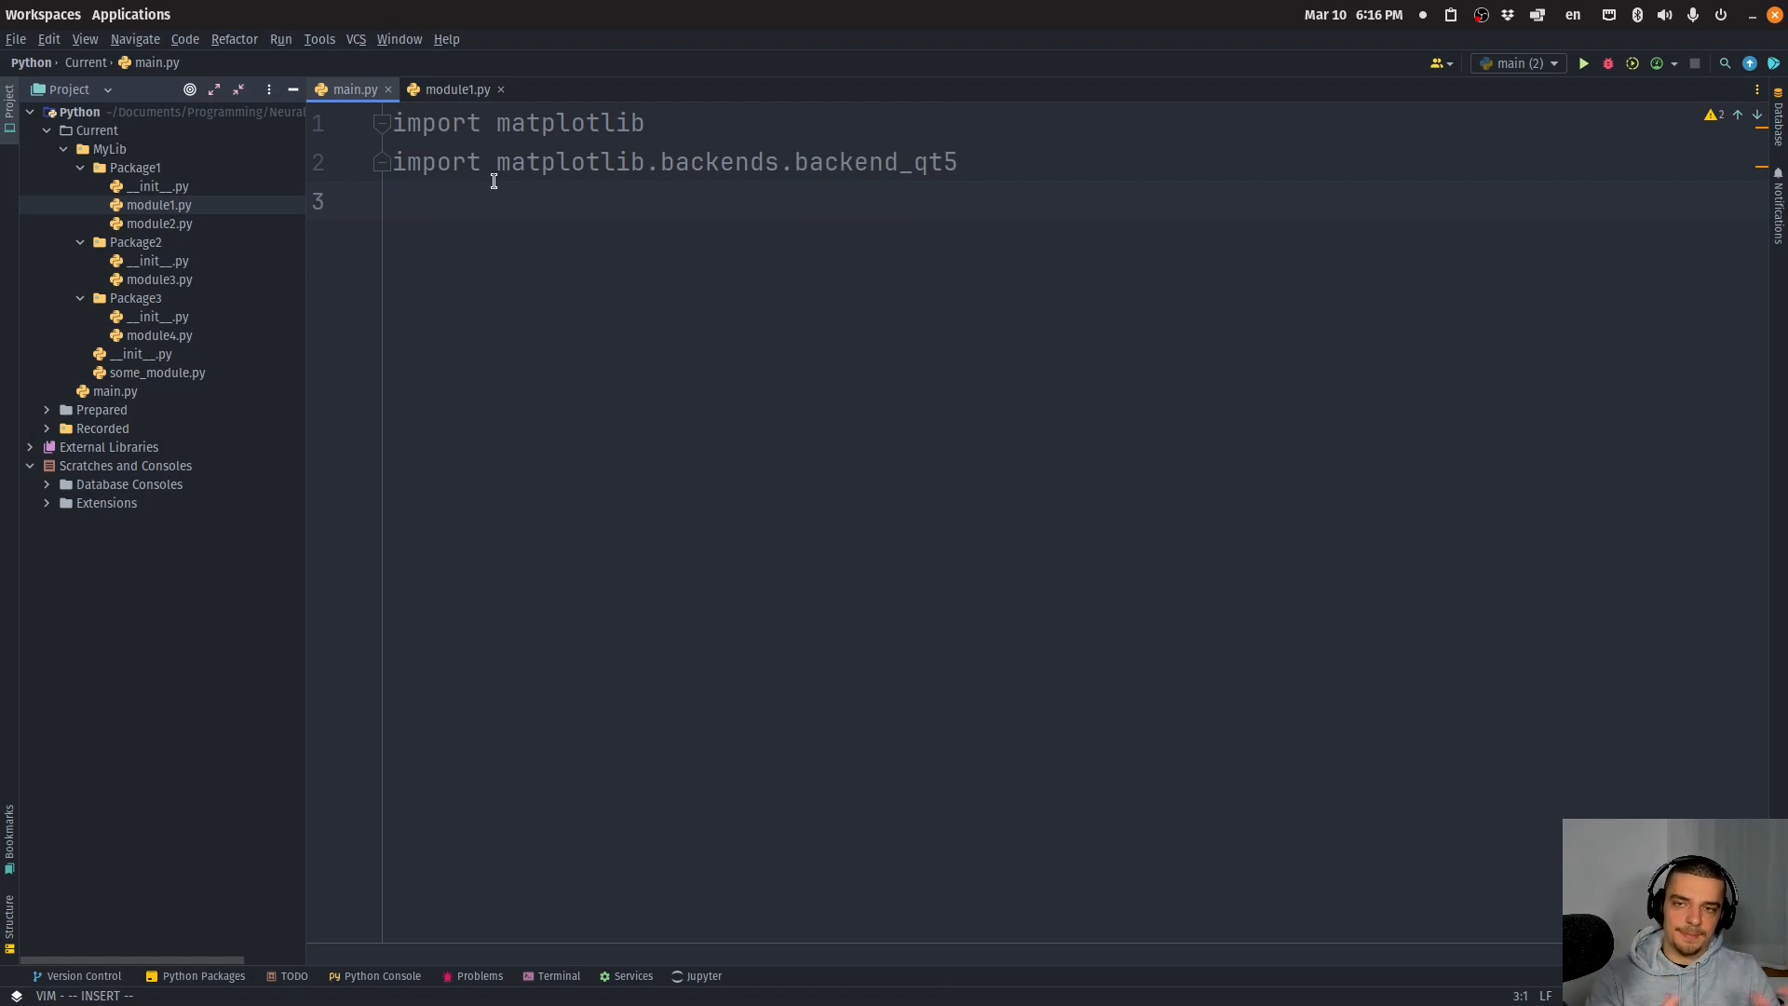
type("import ")
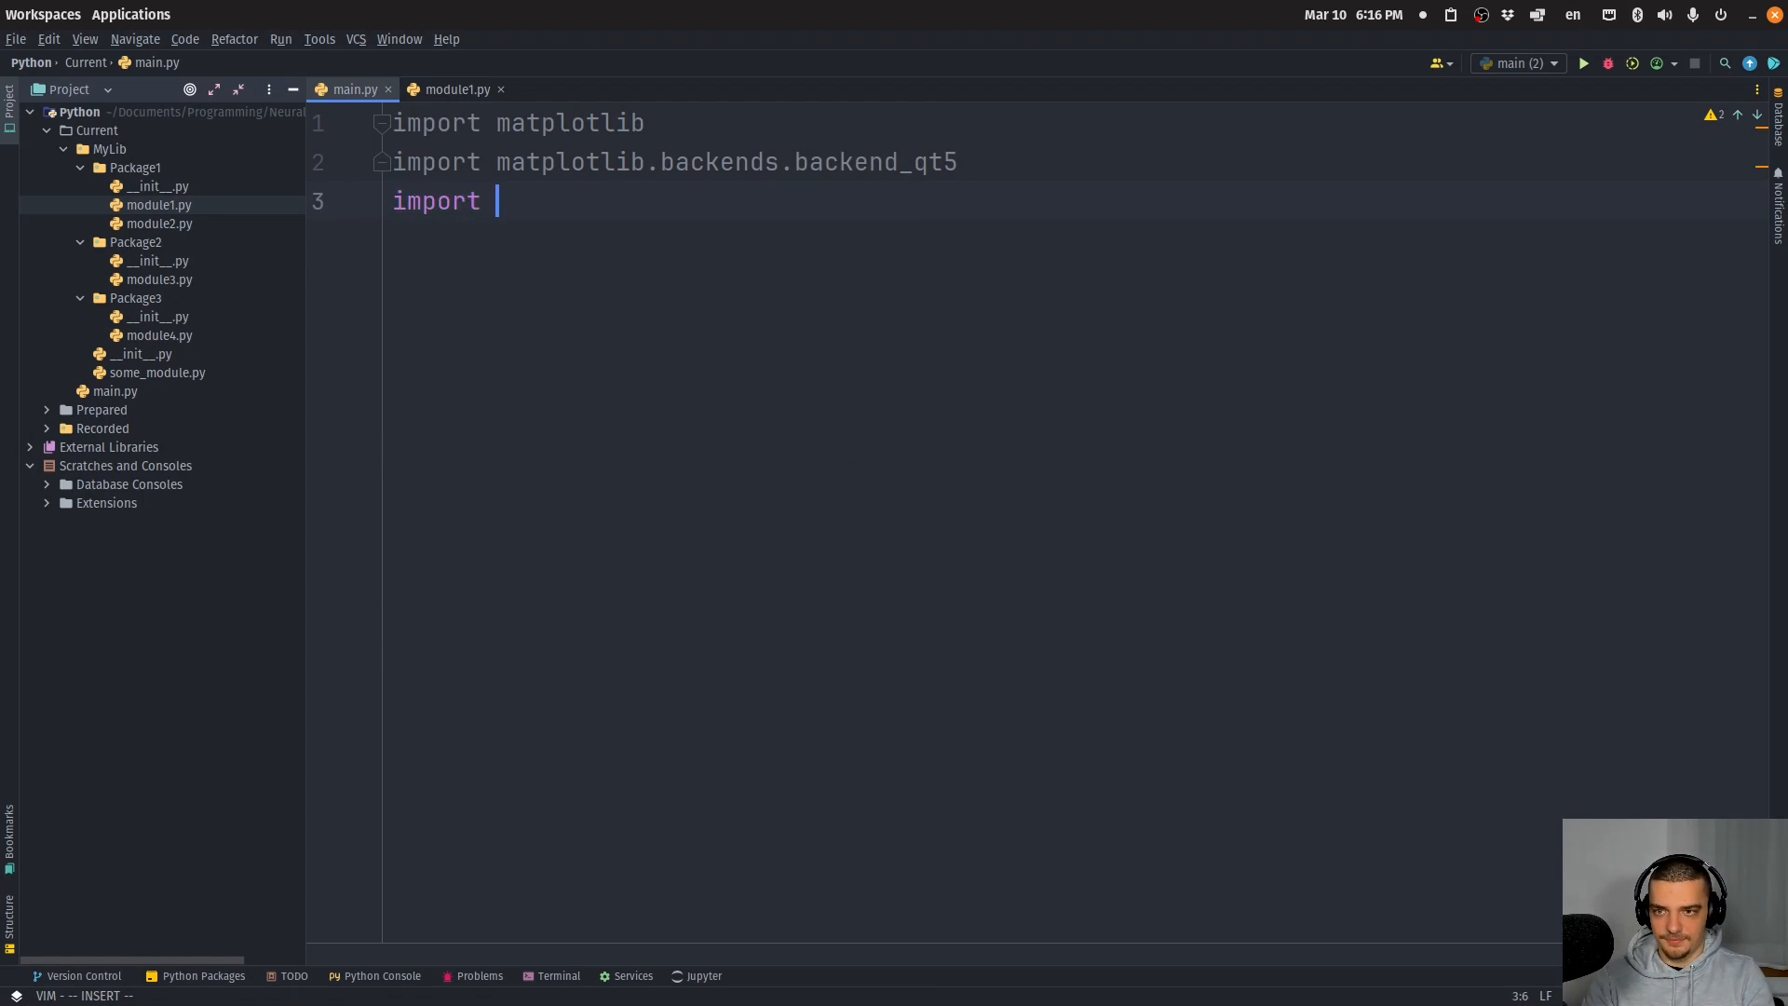
type("lib.")
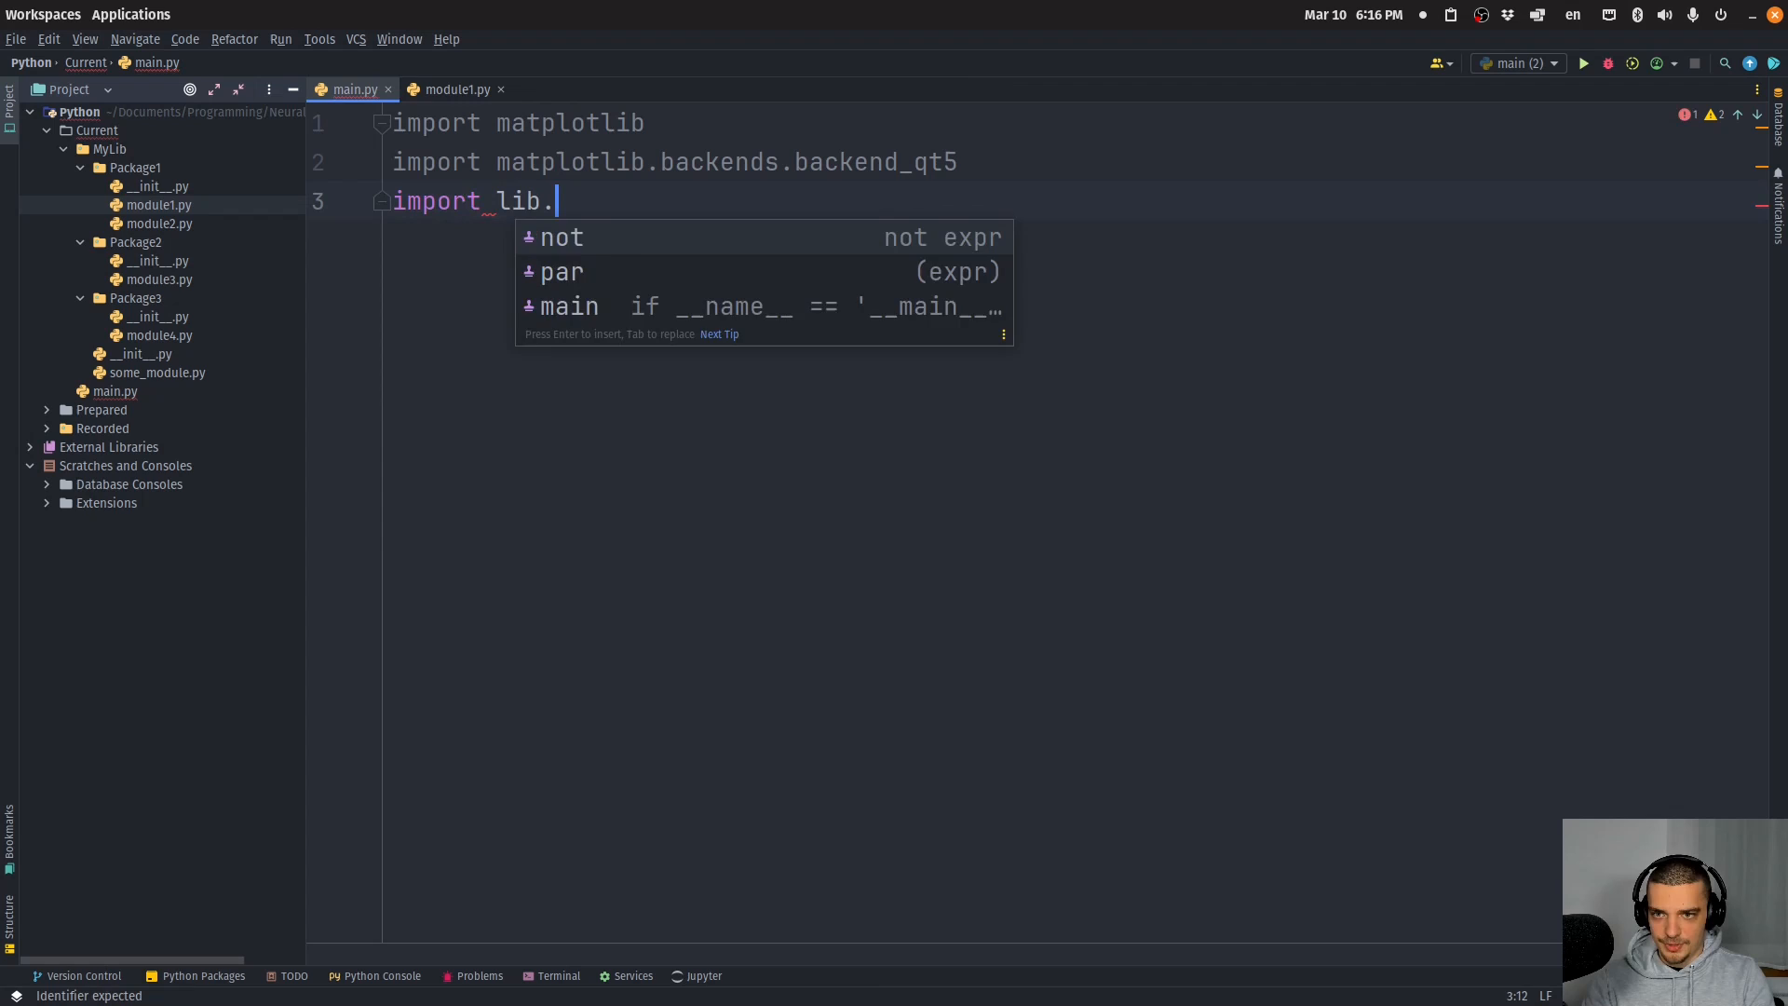
type("pkg1.pg")
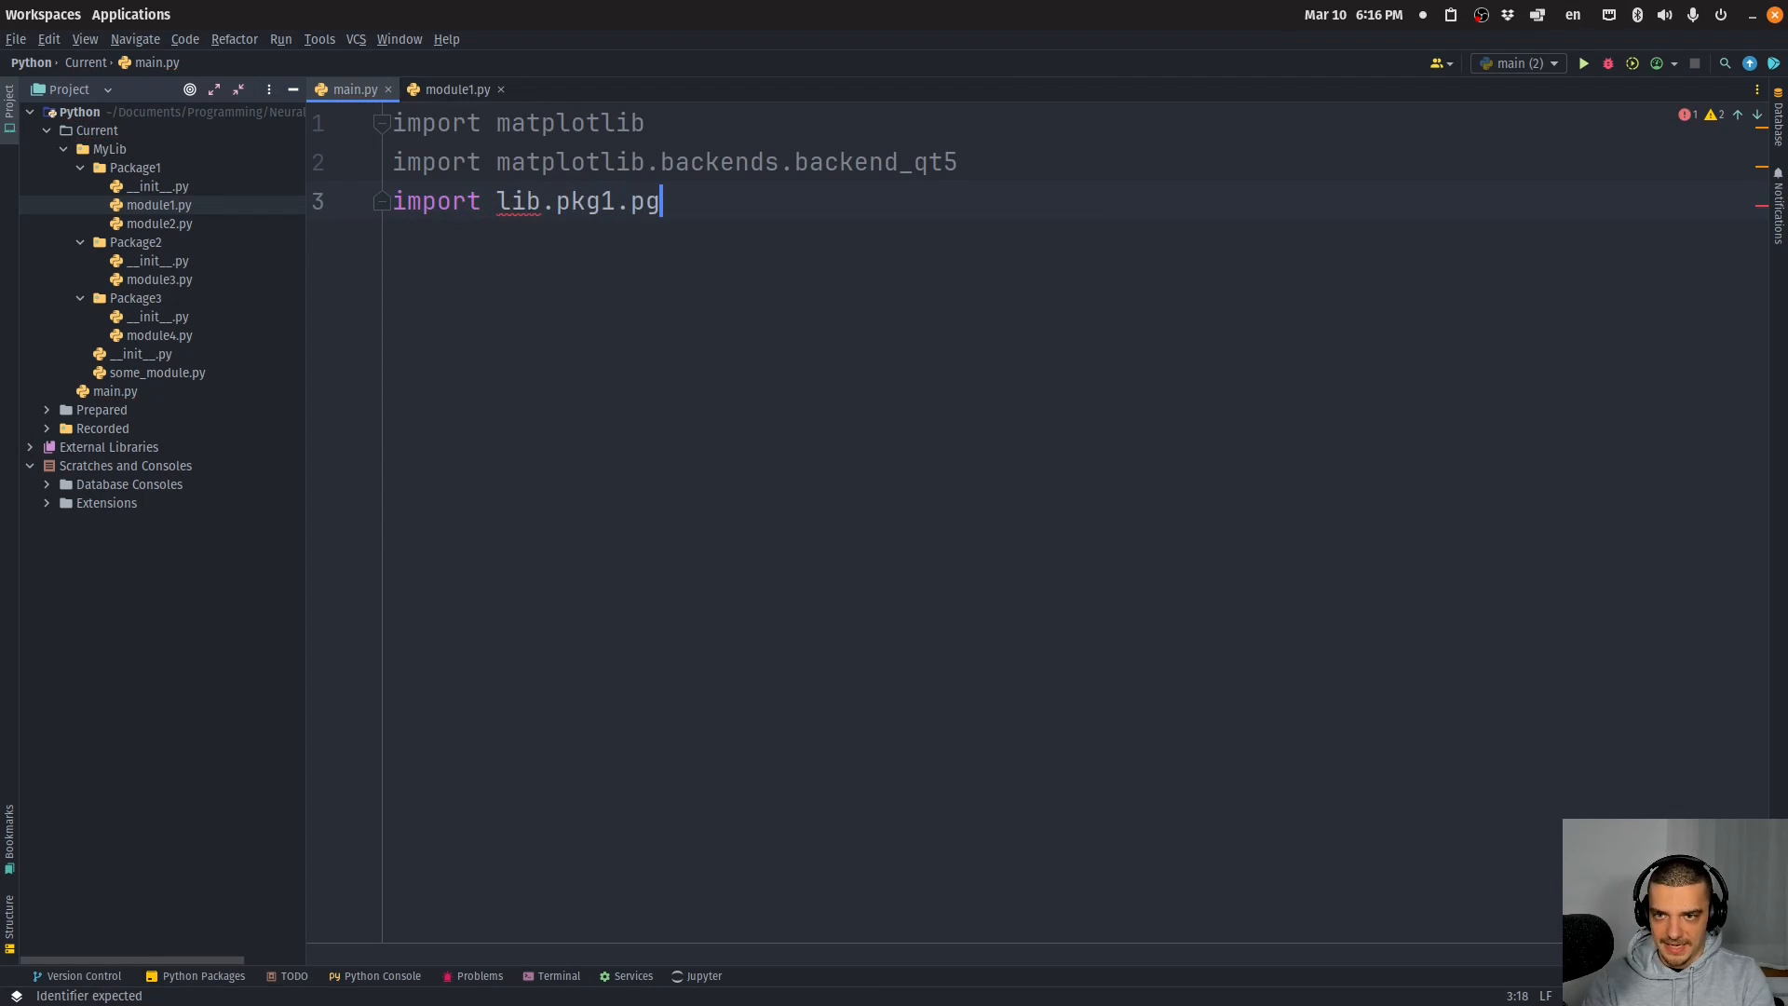
key("BackSpace")
key("BackSpace")
type("subpkg")
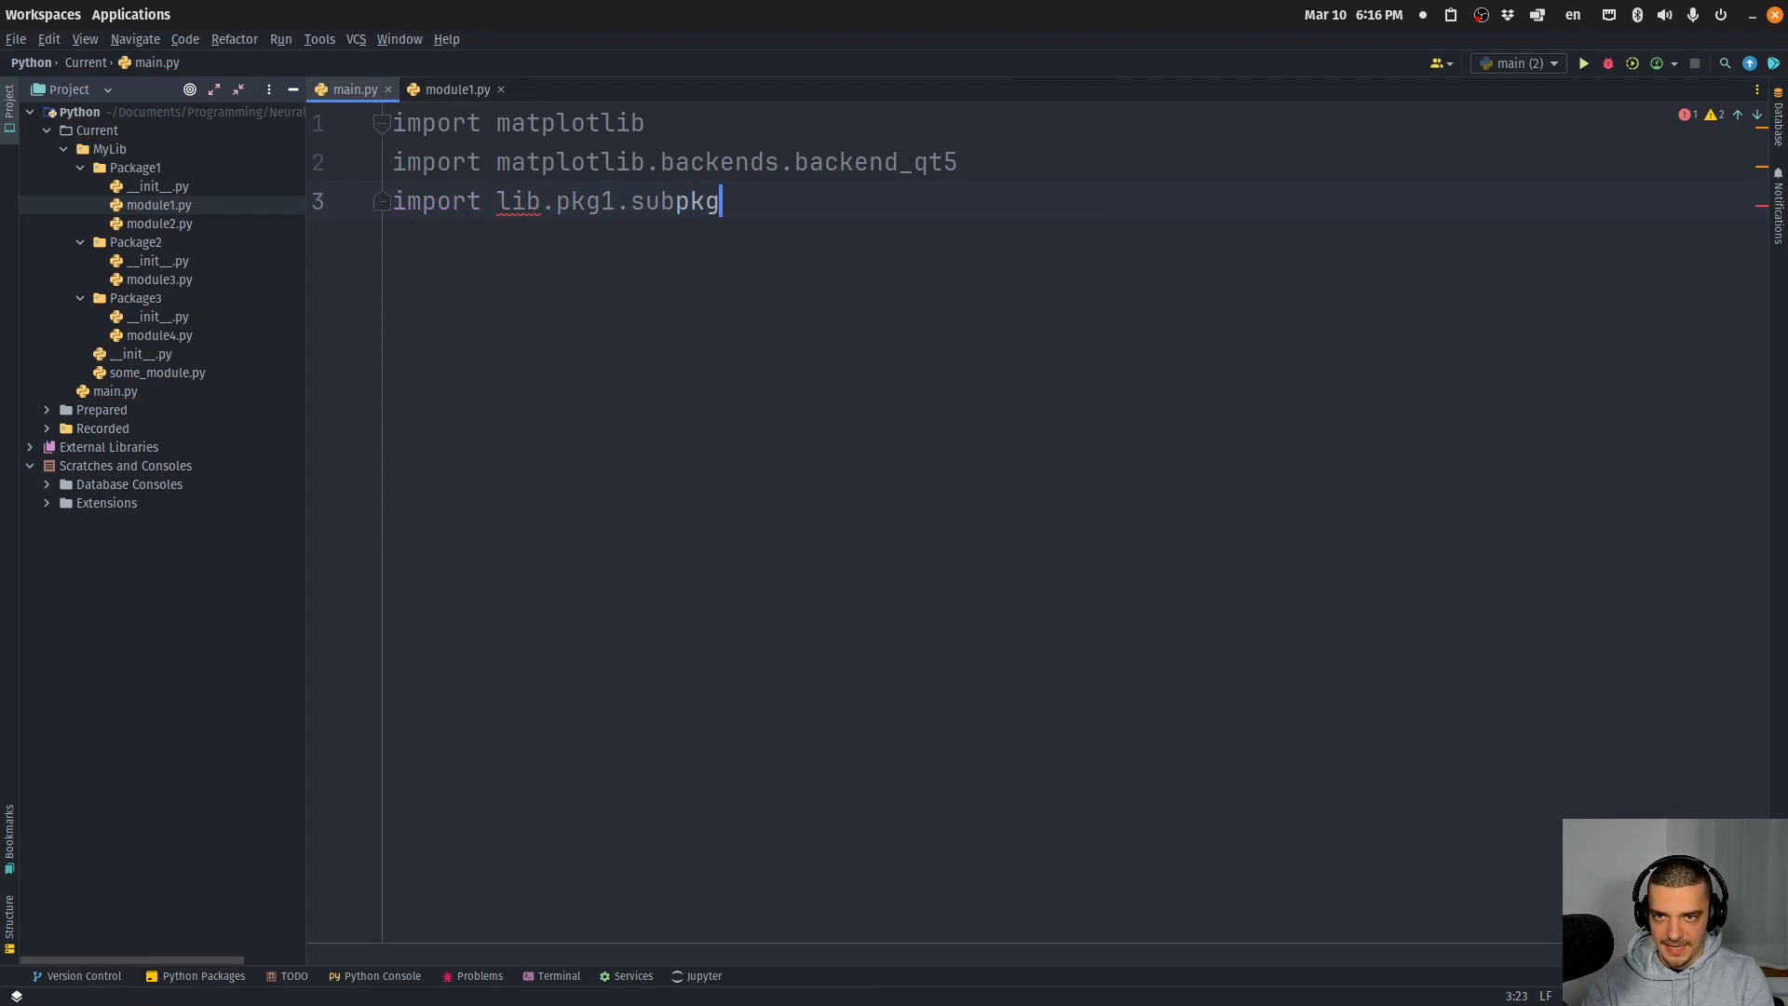
type("1.mod")
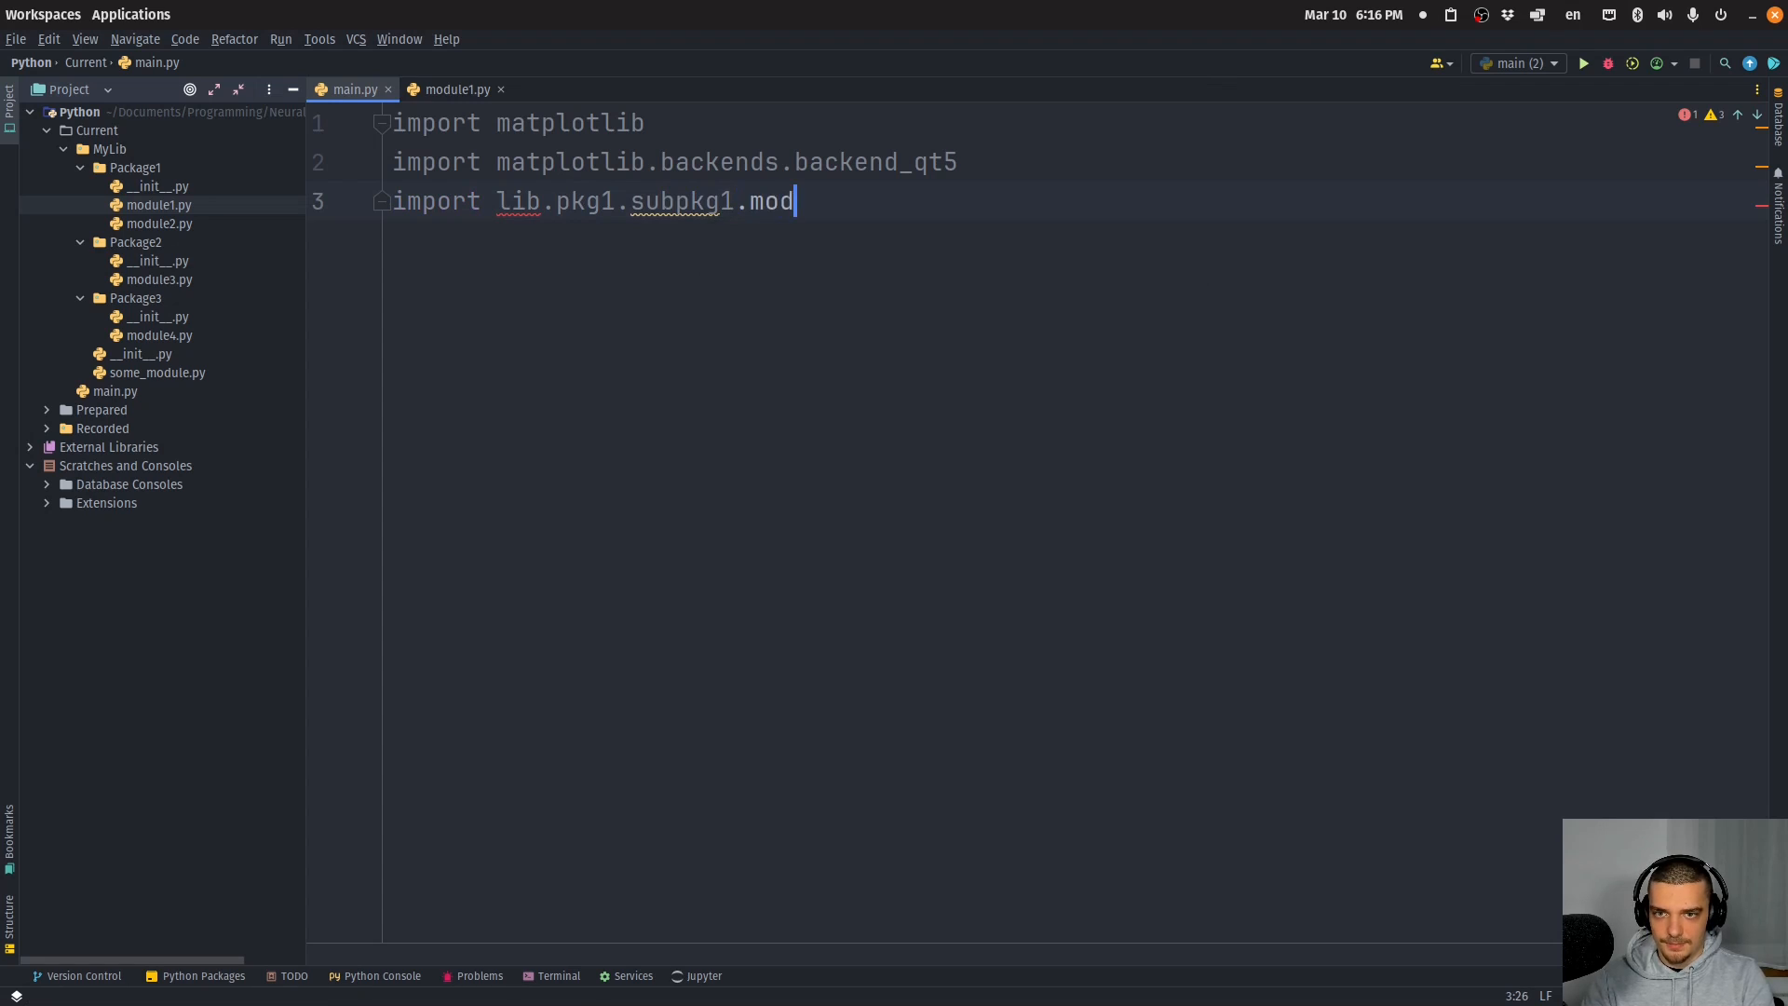
type("ule")
key("Escape")
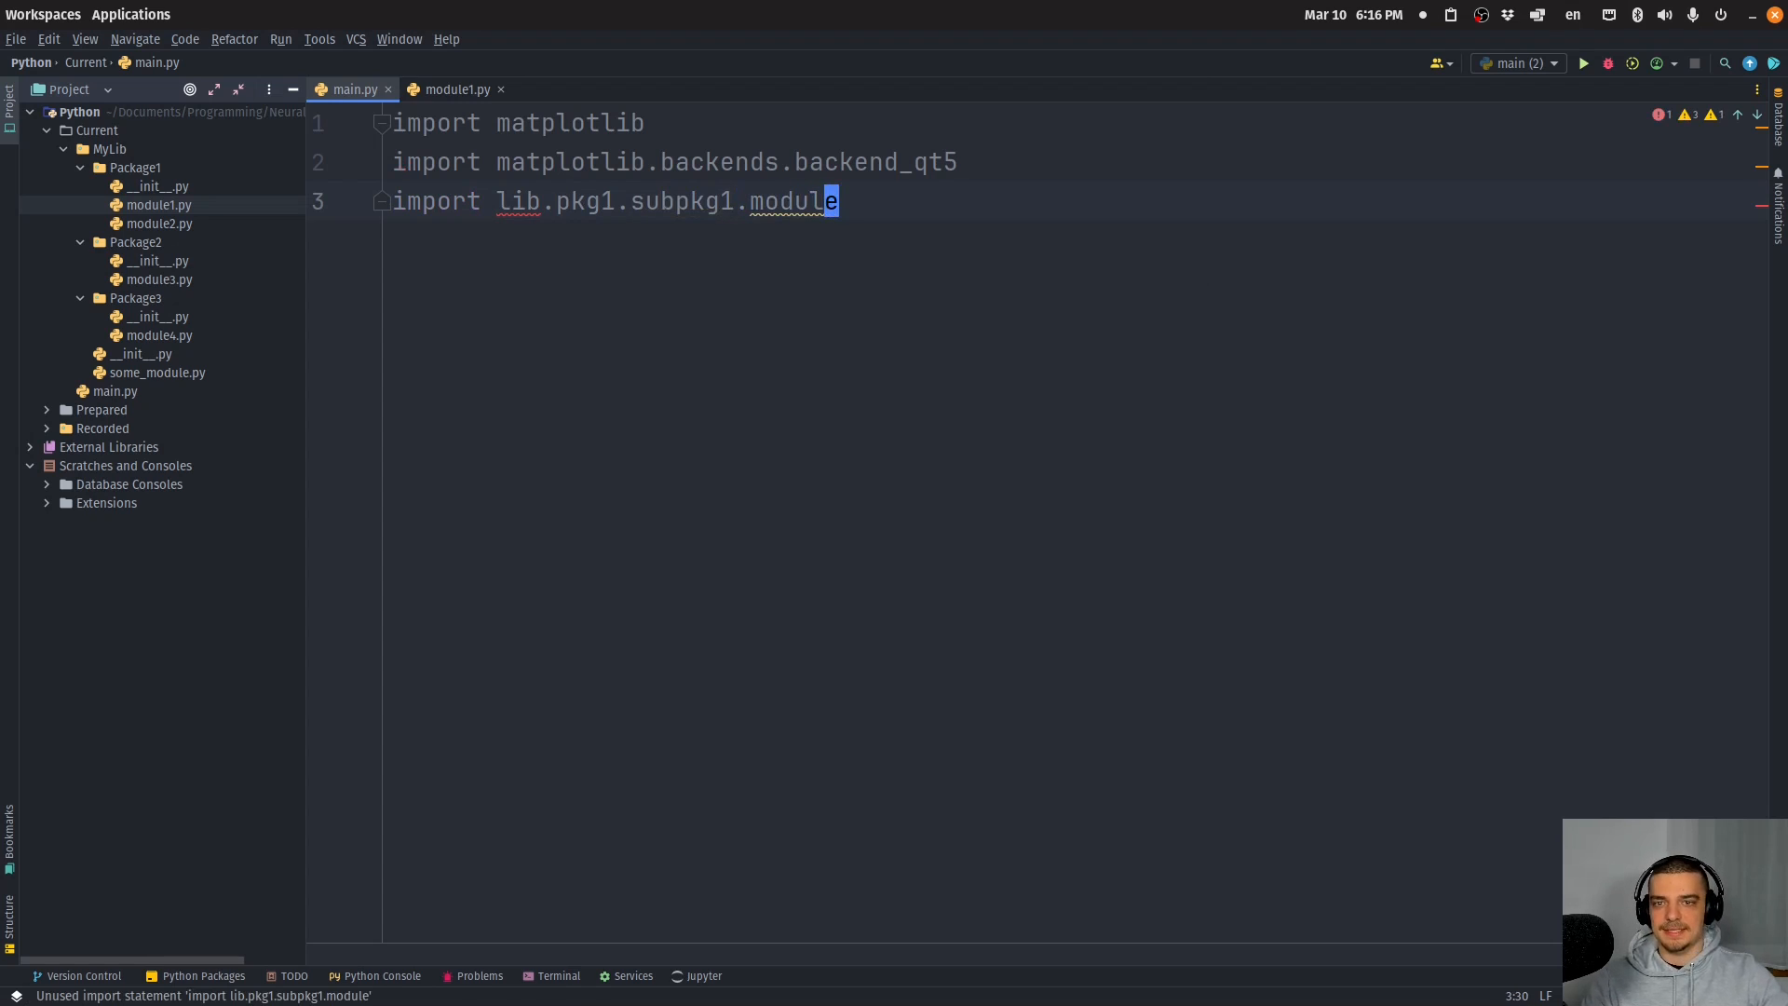
type("dd")
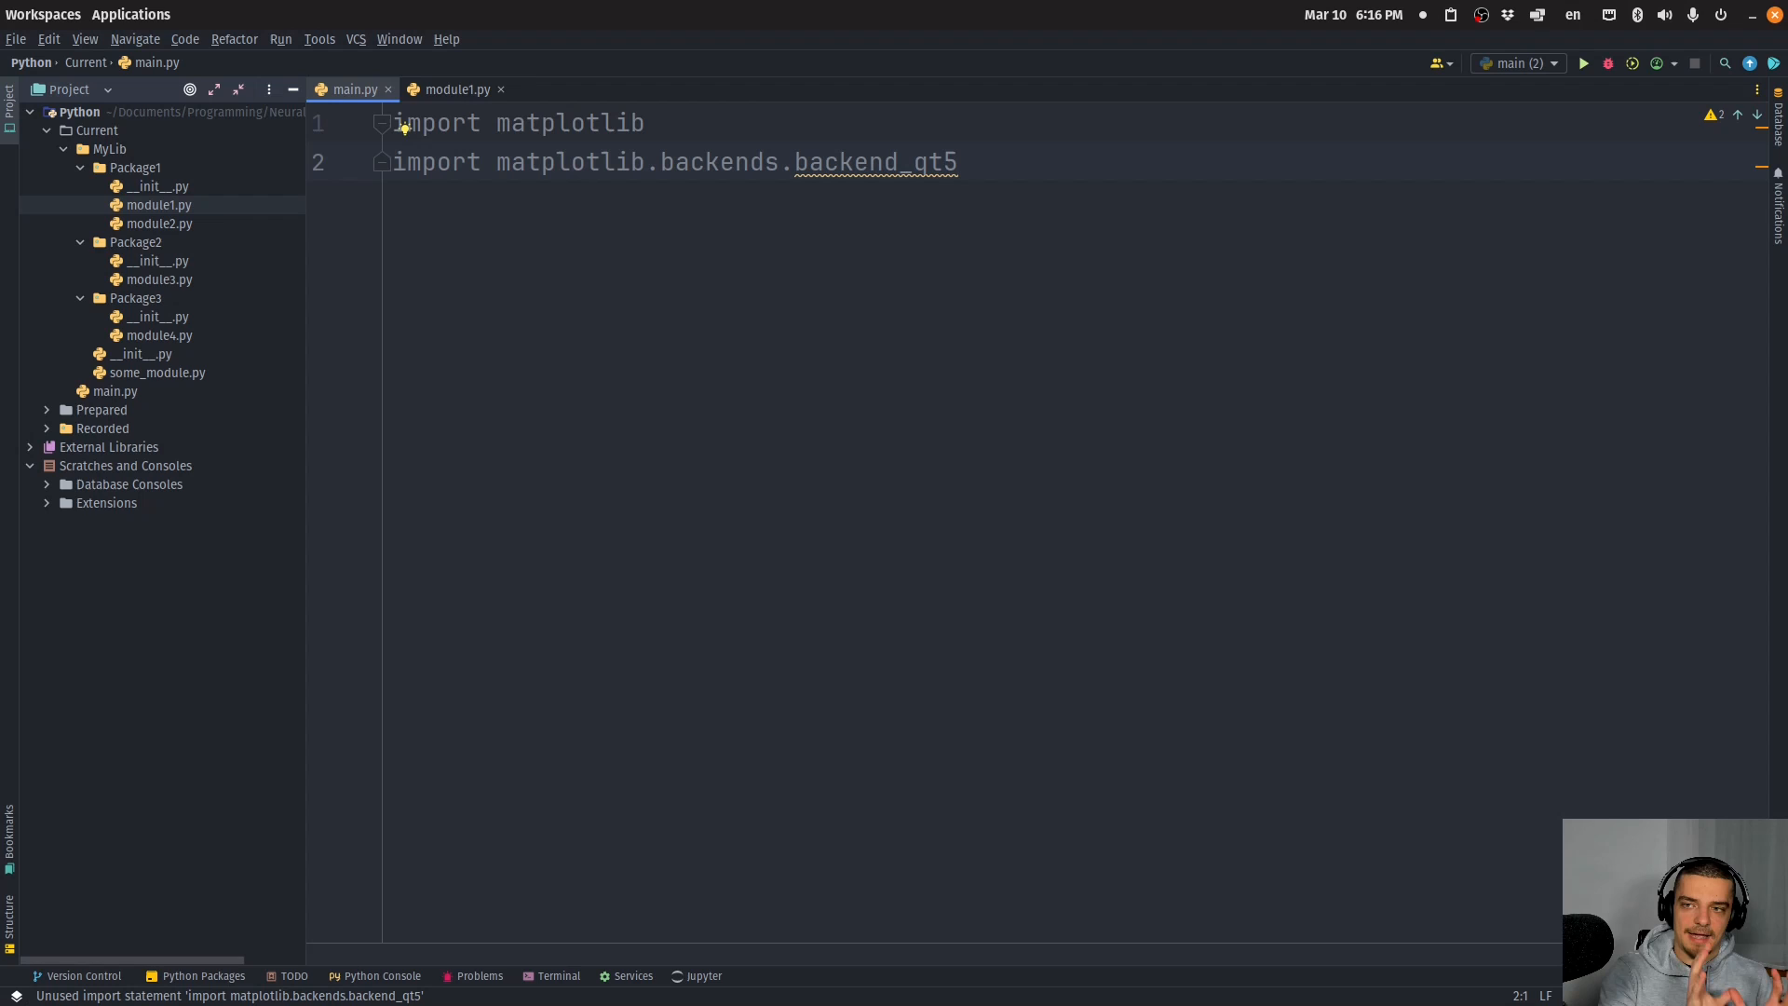
left_click(159, 204)
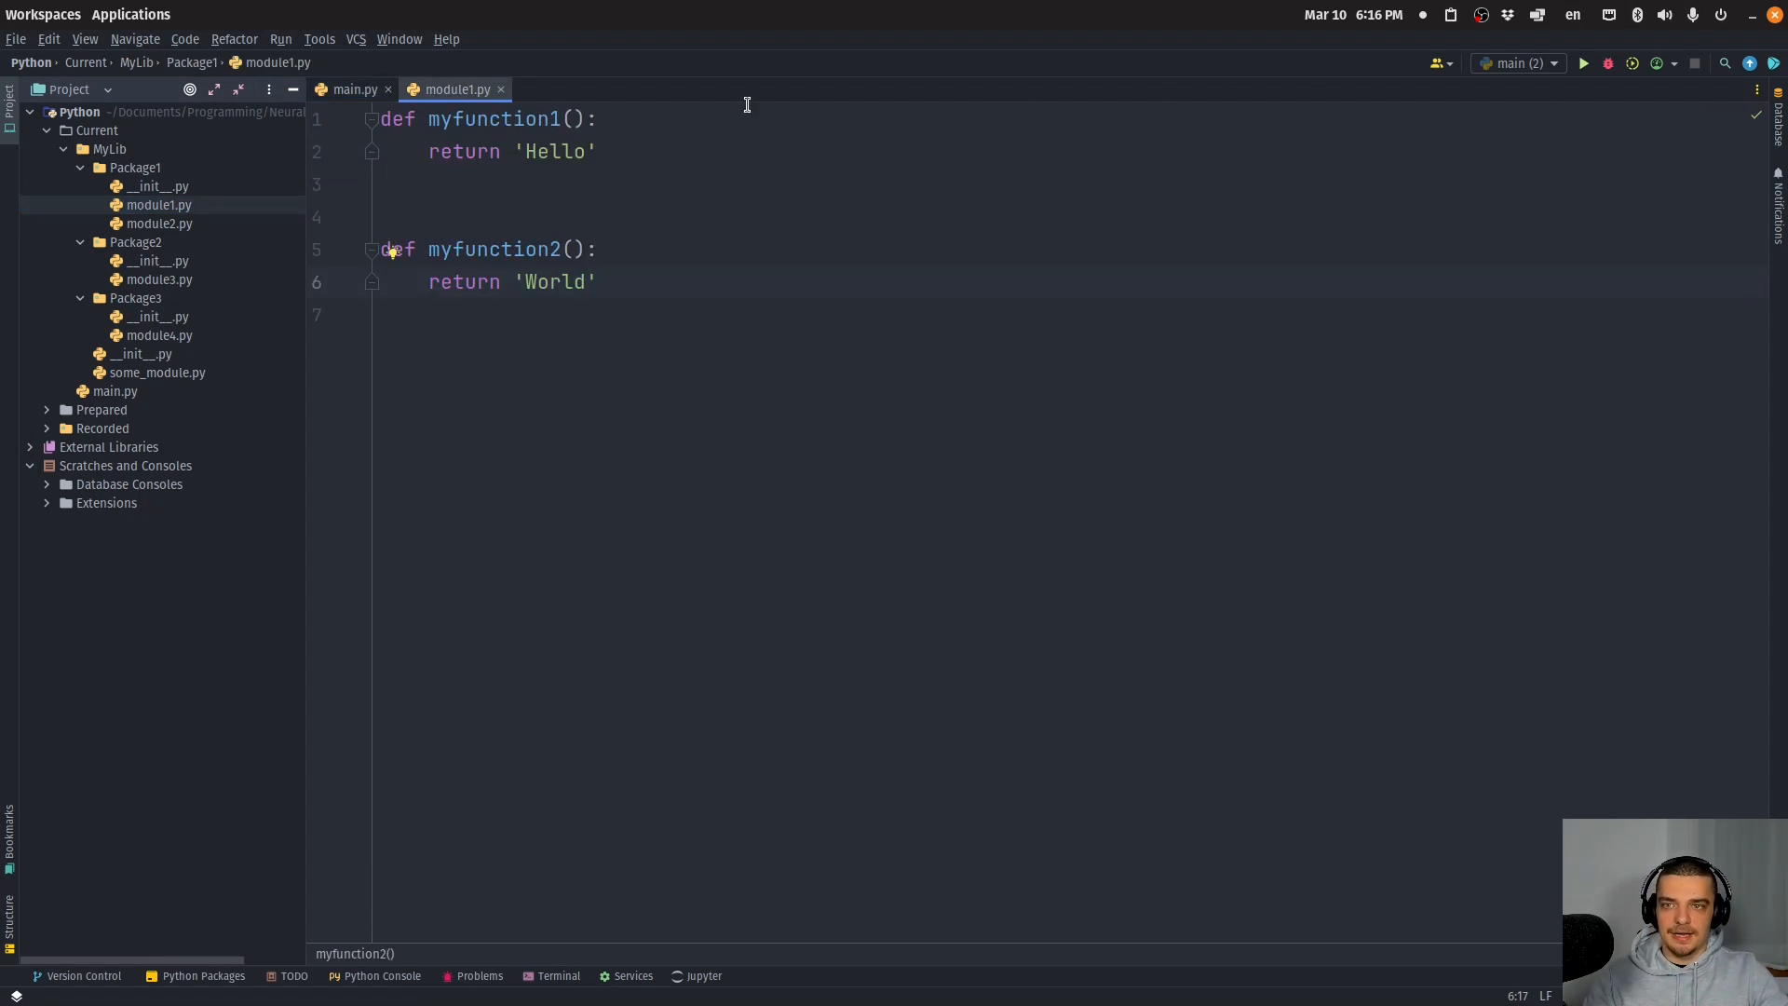
key("ctrl+a")
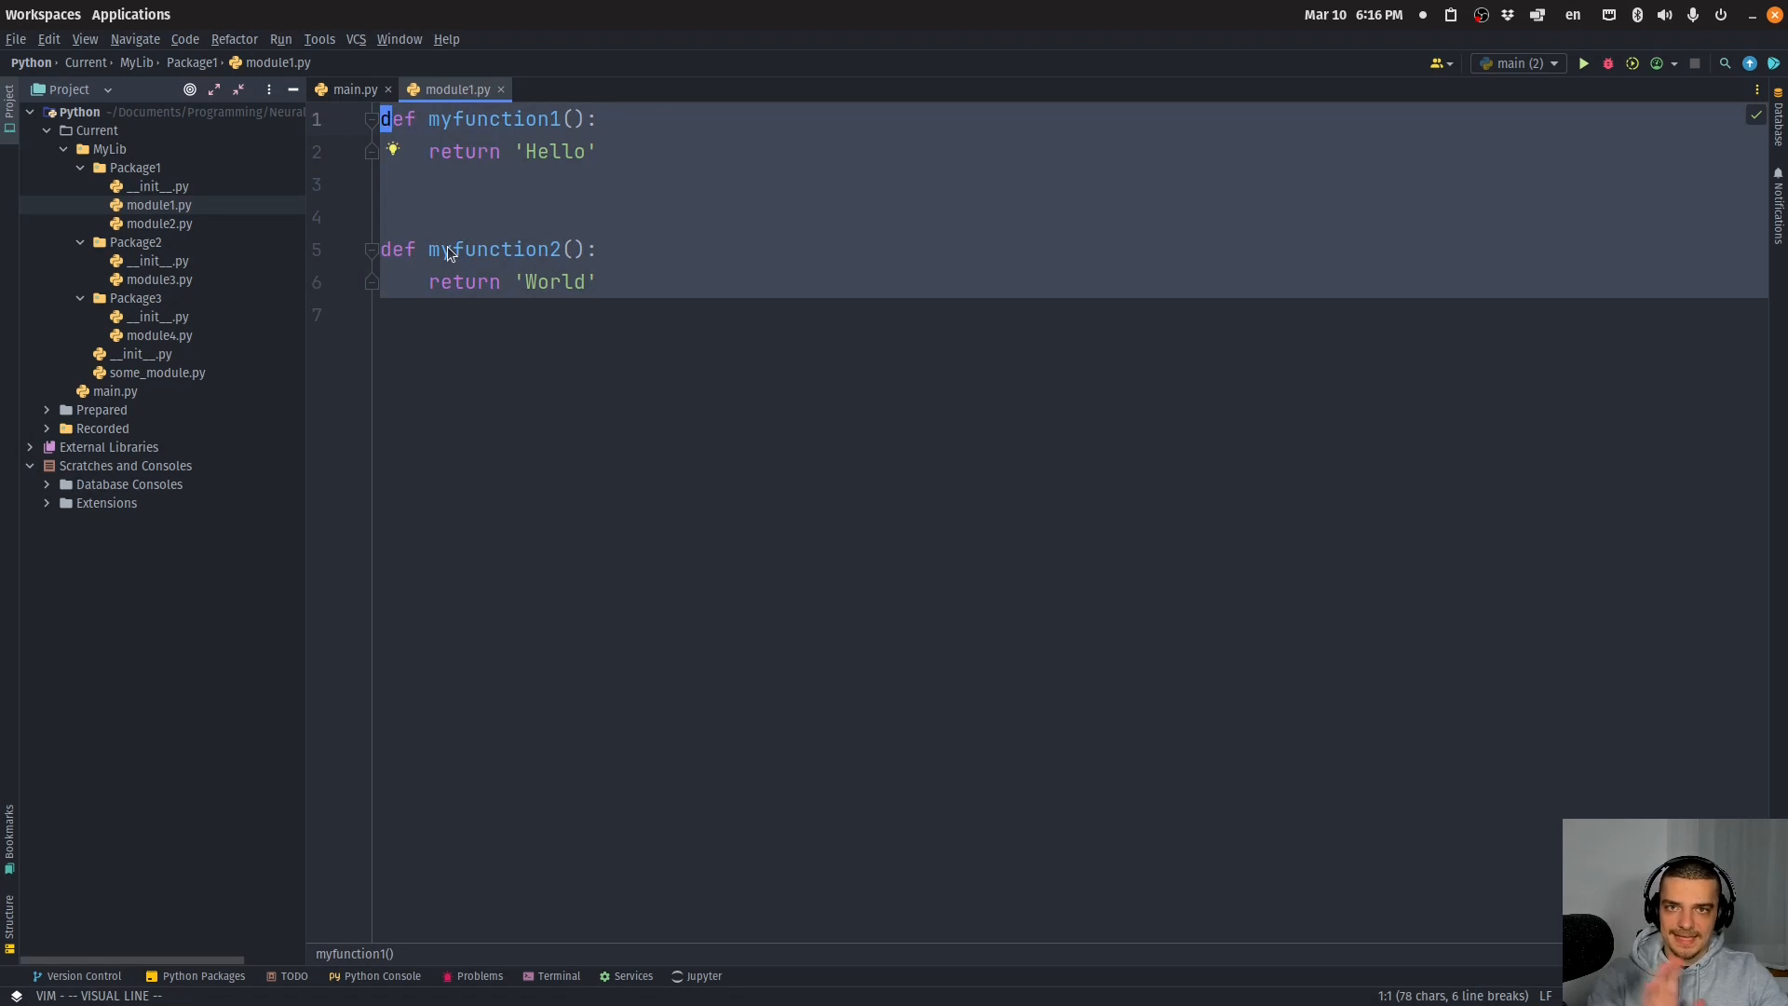
left_click(116, 391)
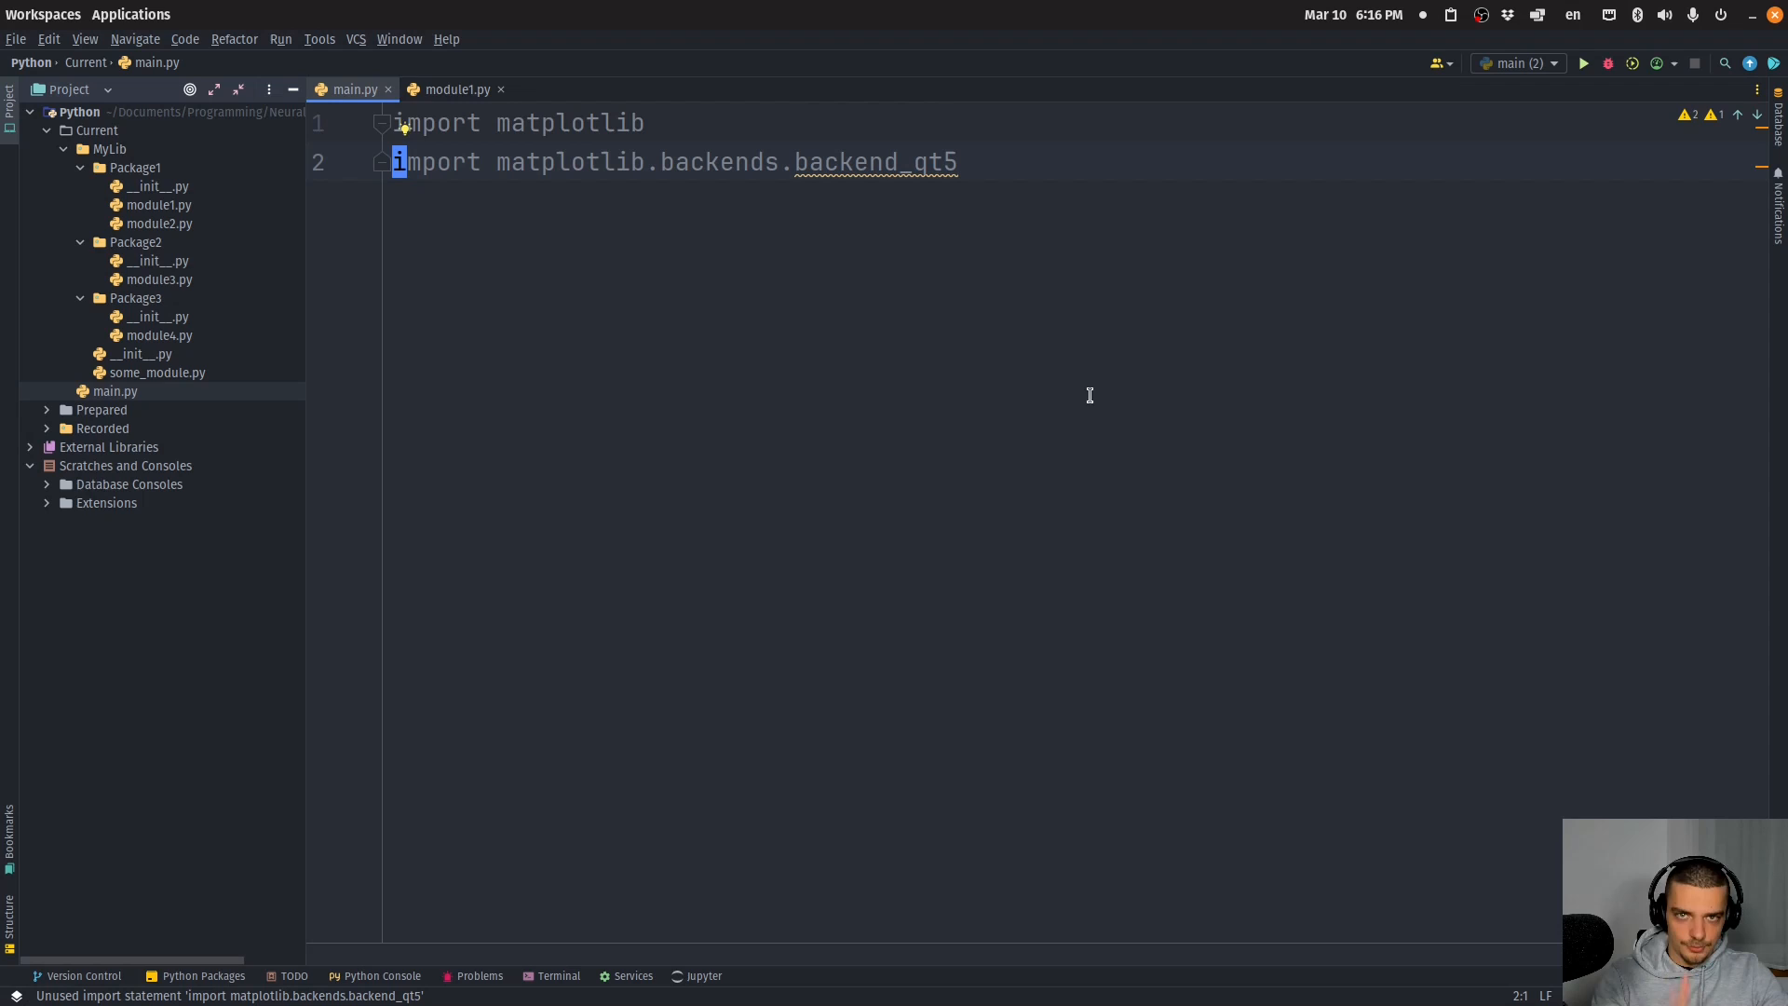
left_click(136, 167)
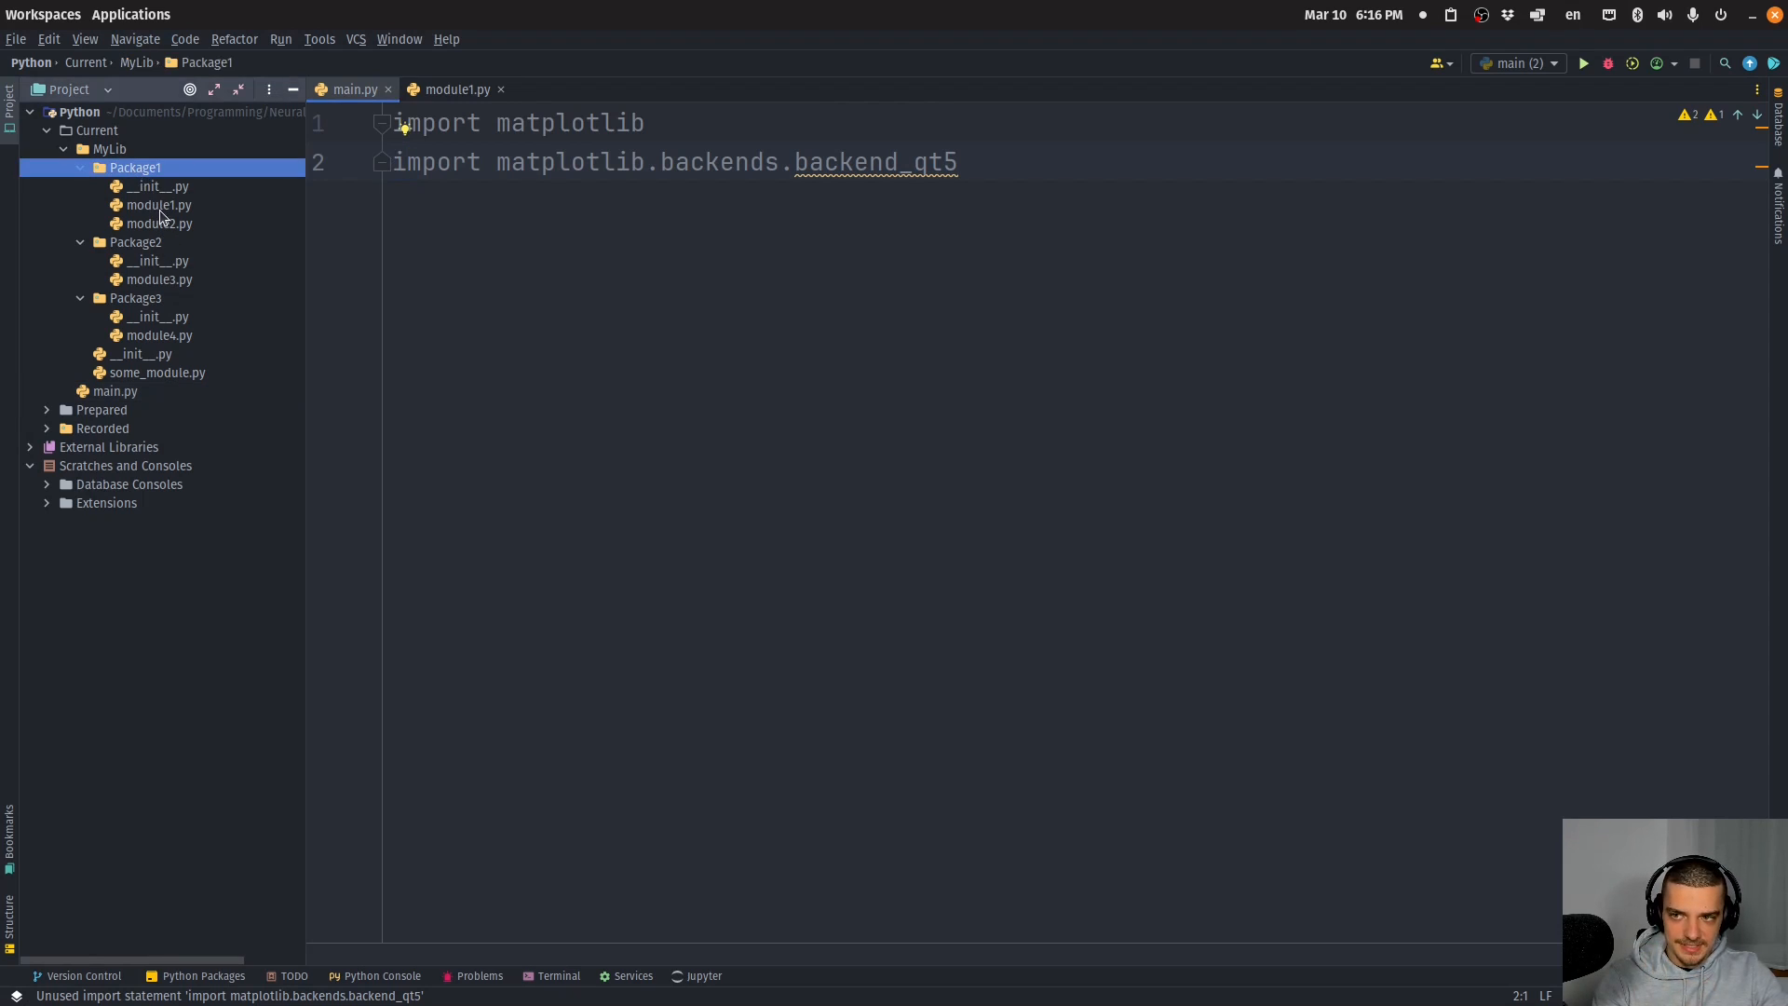
Step: Open Package1's empty __init__.py, then point at some_module.py and Package1
left_click(160, 205)
double_click(165, 187)
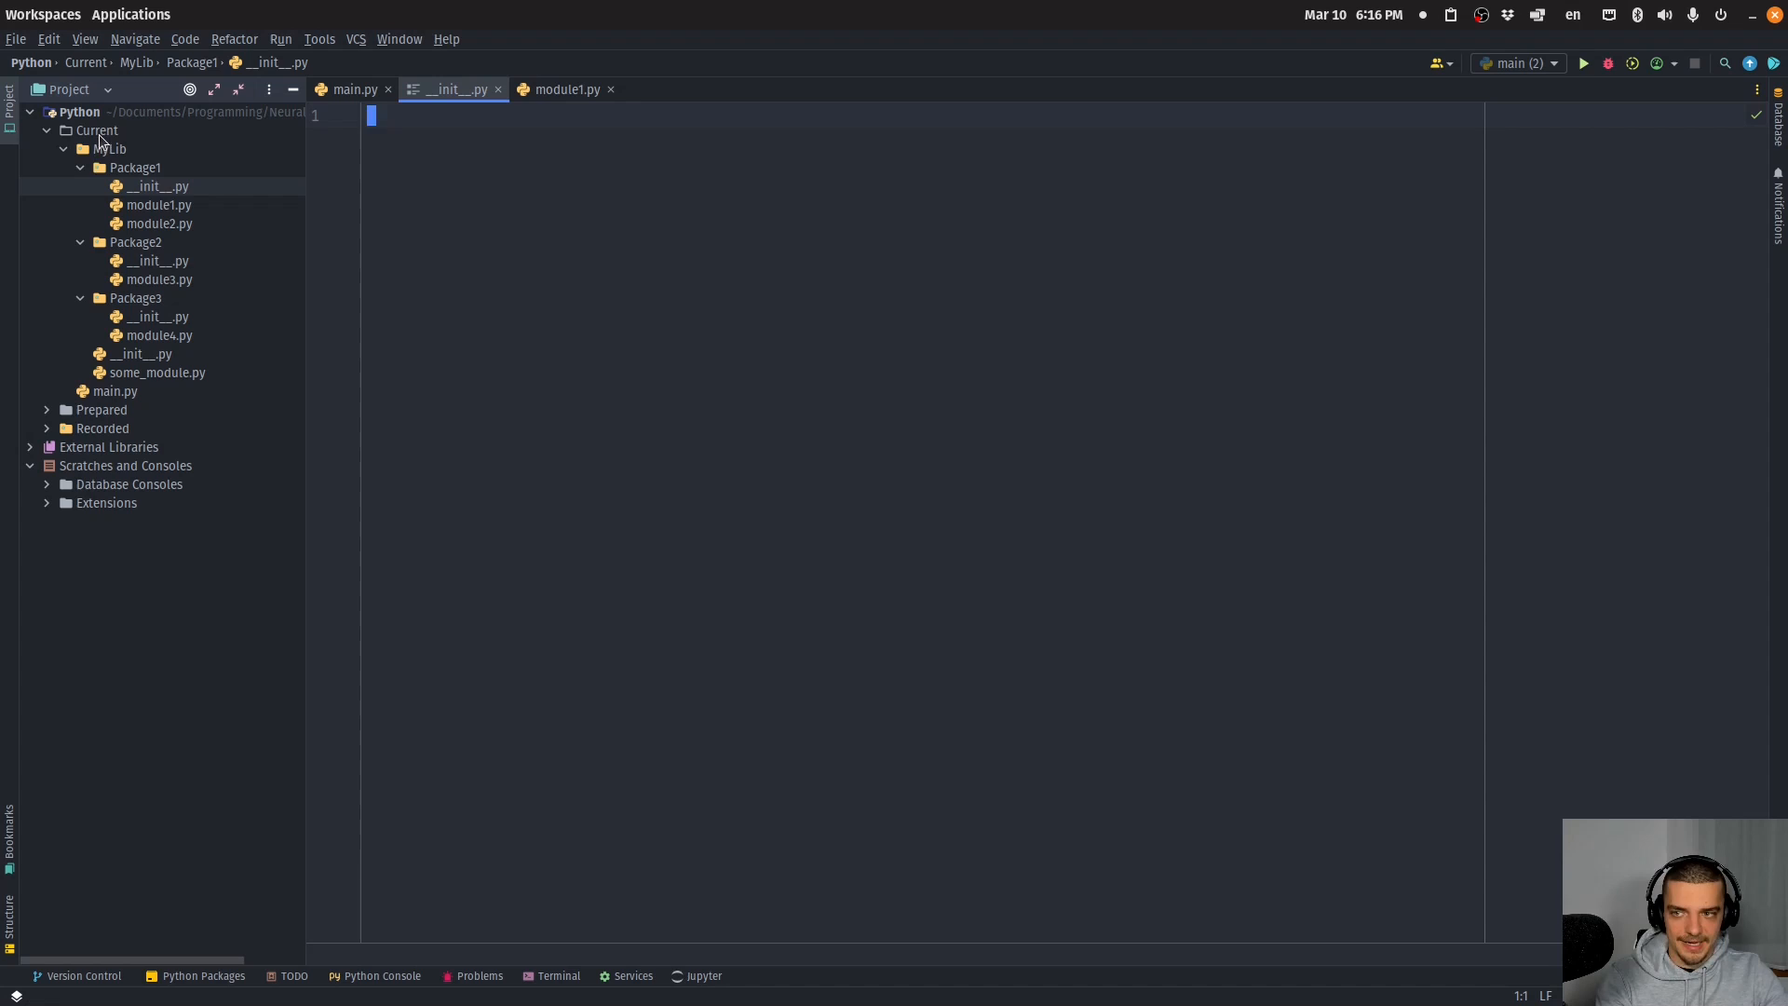
left_click(158, 374)
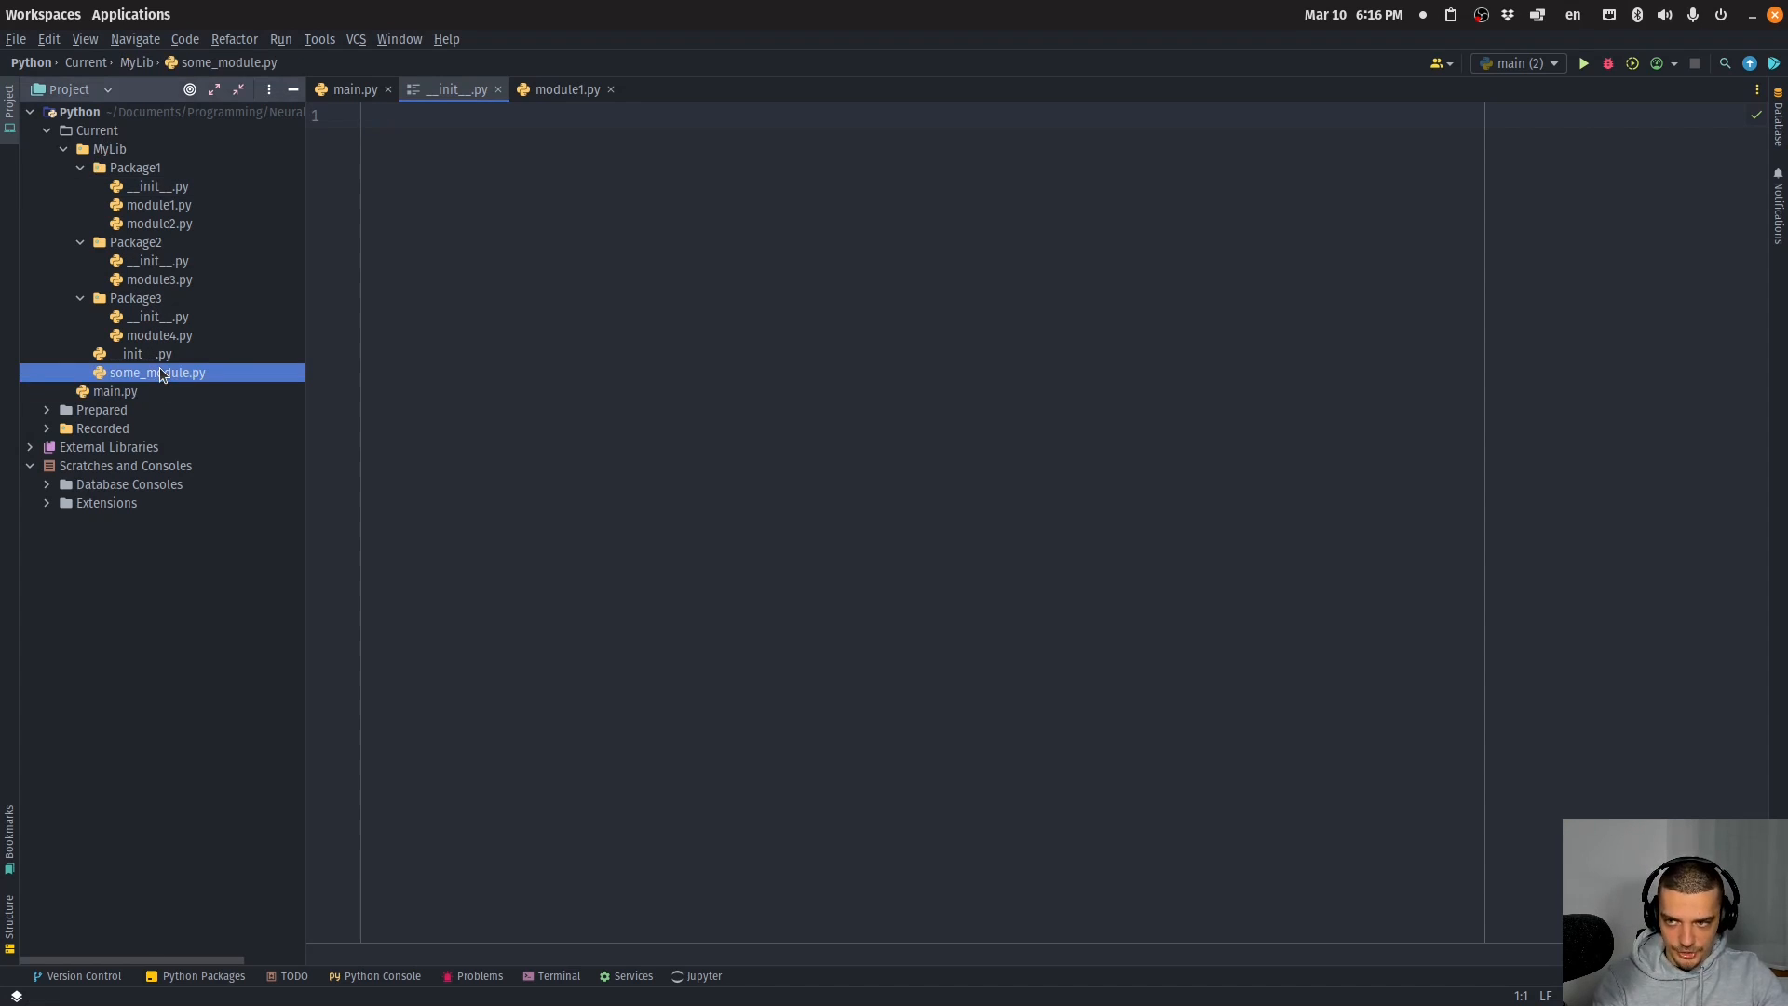
left_click(146, 171)
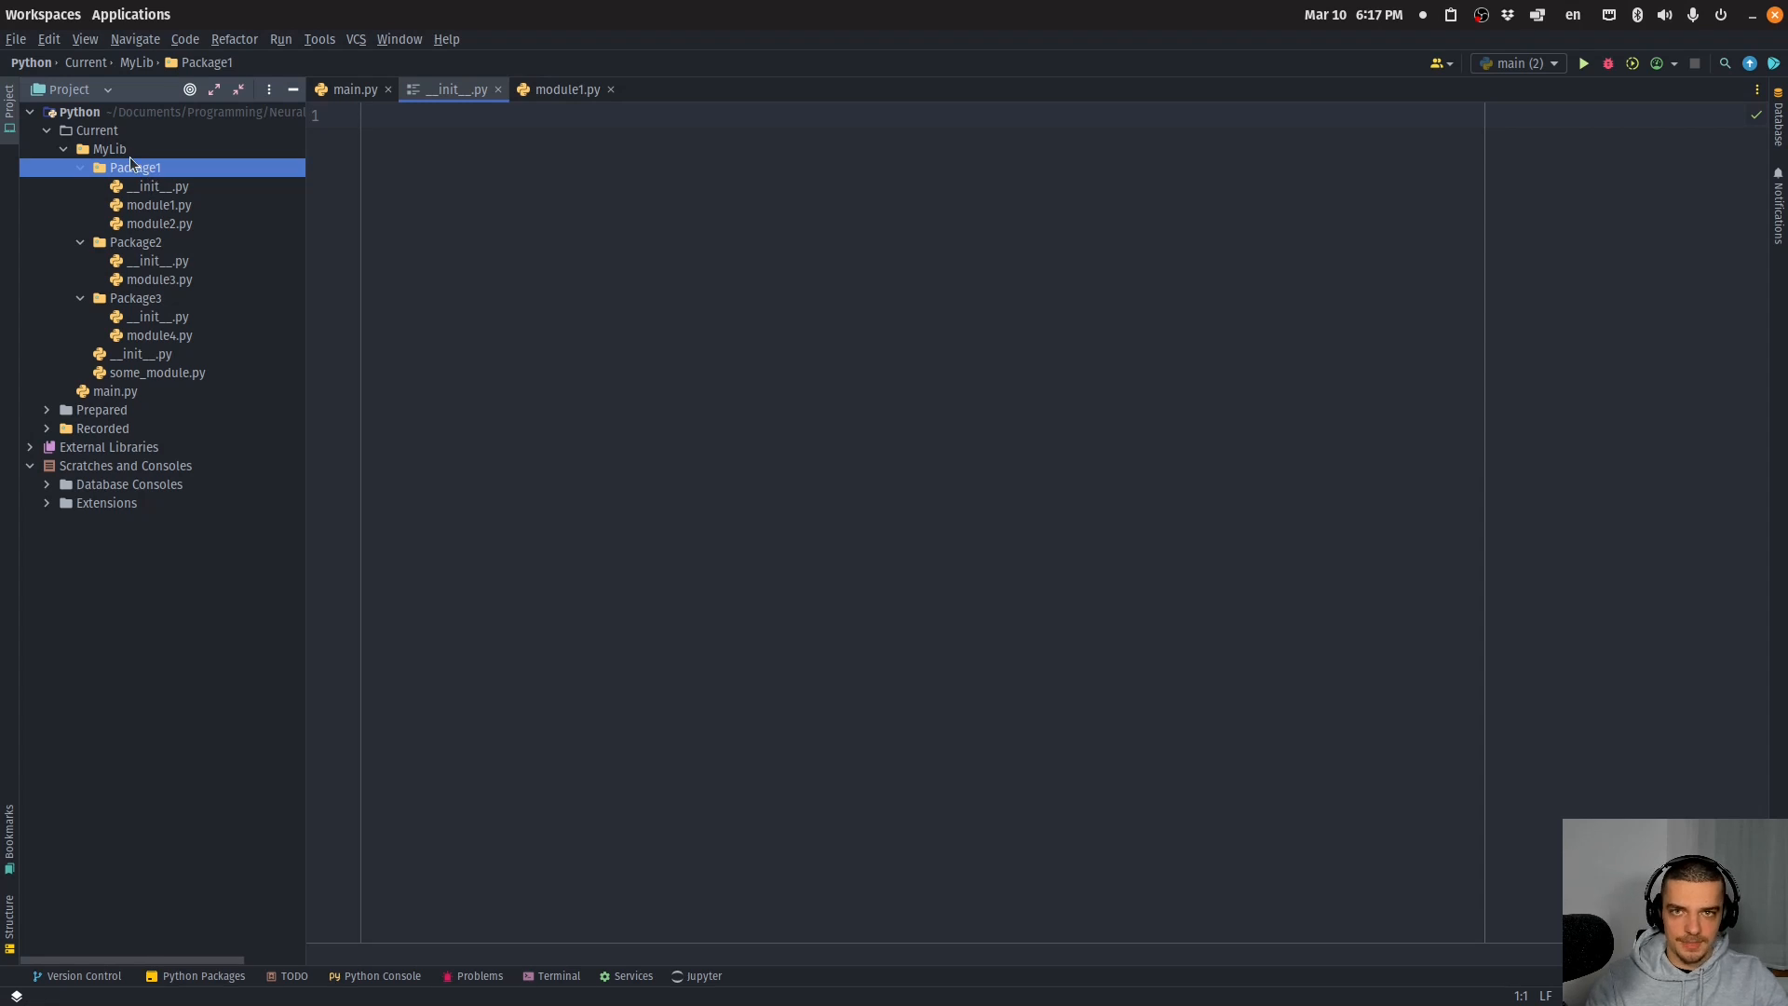